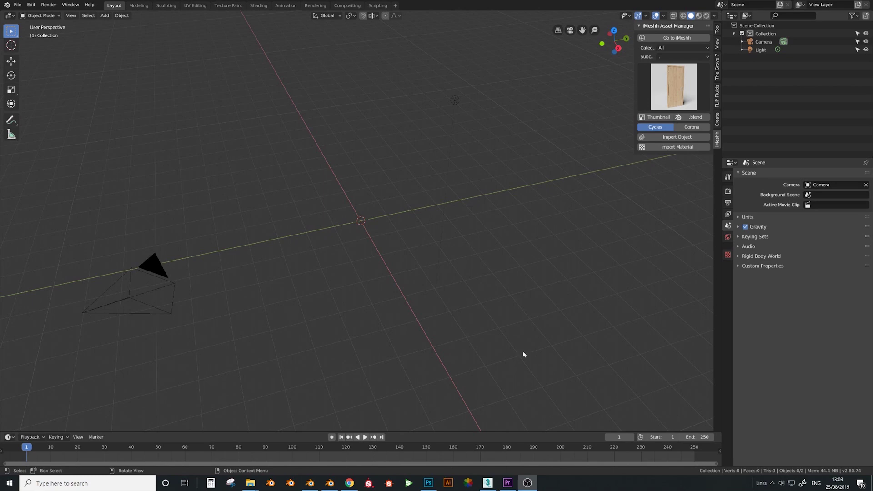
Delete the light from the scene.
{"action": "left_click", "coordinate": [419, 226]}
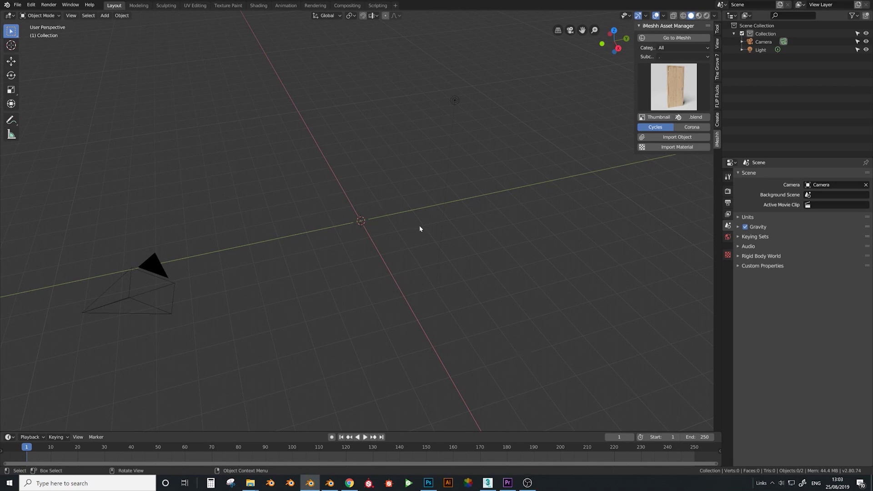
{"action": "left_click", "coordinate": [456, 96]}
{"action": "key", "text": "x"}
{"action": "left_click", "coordinate": [456, 97]}
Add a cube mesh at the scene origin and show its transform properties.
{"action": "key", "text": "shift+a"}
{"action": "mouse_move", "coordinate": [431, 247]}
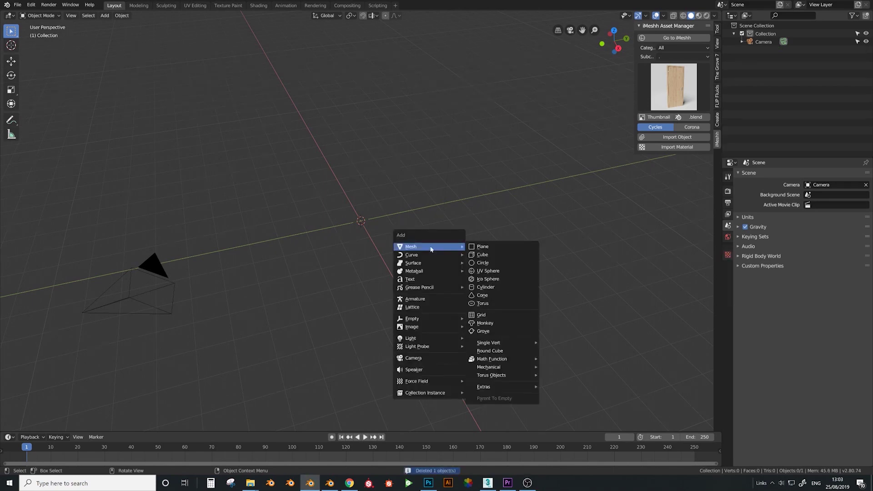
{"action": "left_click", "coordinate": [483, 255]}
{"action": "scroll", "coordinate": [459, 241], "scroll_direction": "up", "scroll_amount": 5}
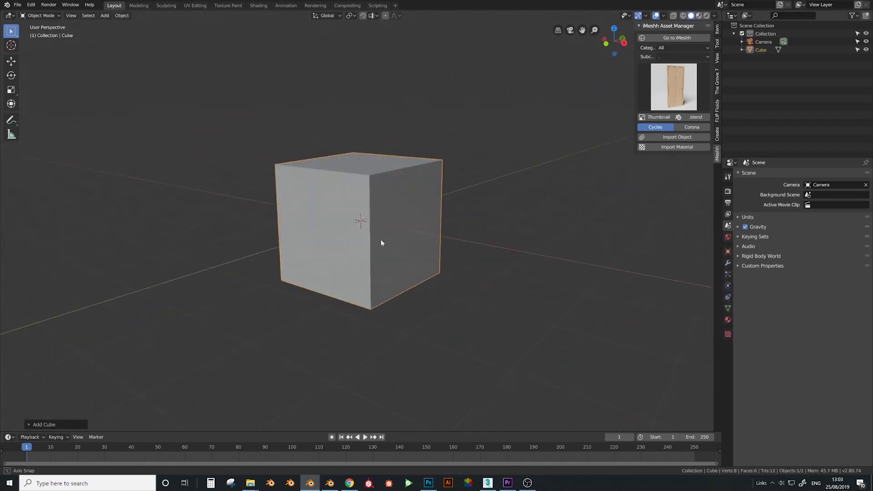
{"action": "middle_click_drag", "start_coordinate": [381, 242], "coordinate": [376, 246]}
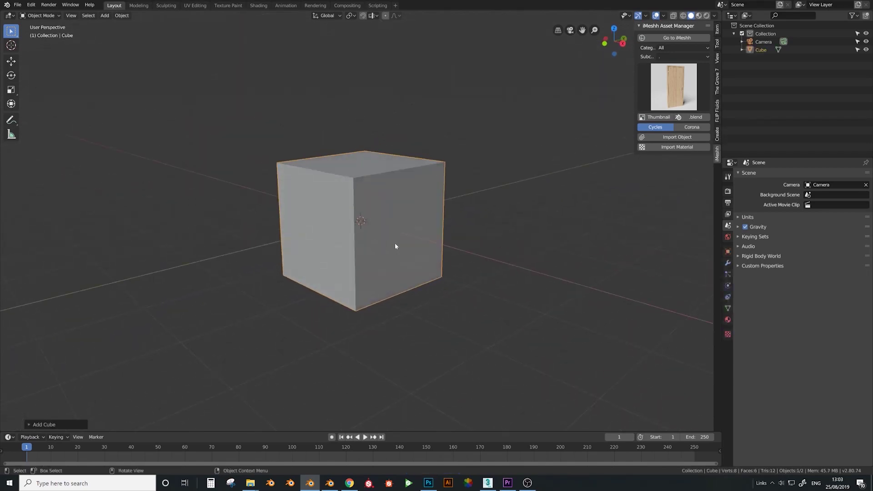
{"action": "left_click", "coordinate": [718, 30]}
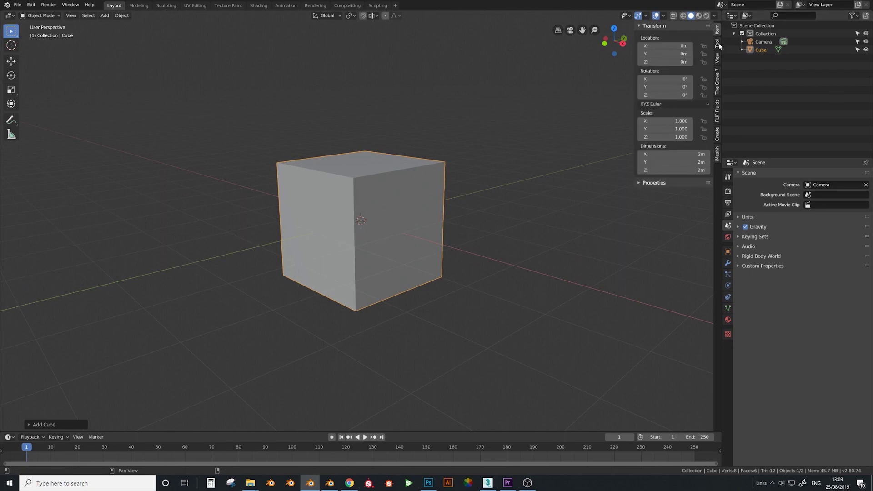
{"action": "left_click", "coordinate": [683, 154]}
{"action": "type", "text": "2.33"}
{"action": "key", "text": "Return"}
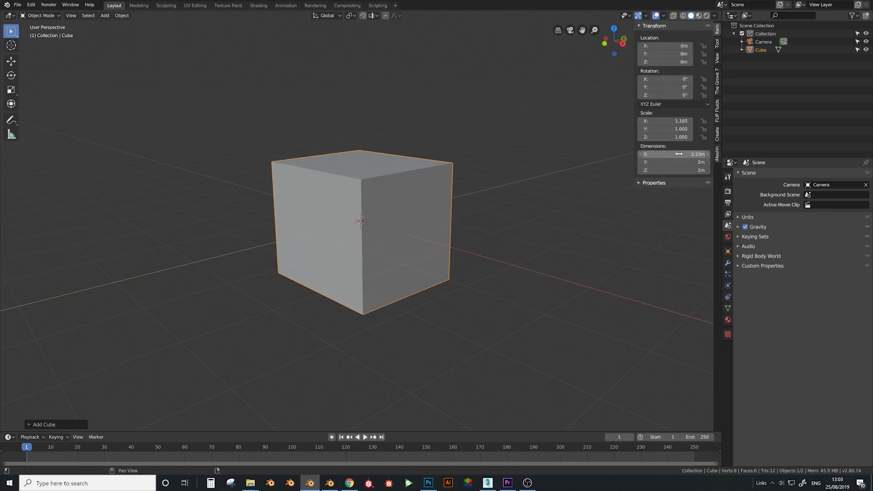
Set the cube's dimensions to 1 m in X, 2.33 m in Y and 0.56 m in Z.
{"action": "left_click", "coordinate": [678, 157]}
{"action": "type", "text": "1"}
{"action": "key", "text": "Return"}
{"action": "left_click", "coordinate": [677, 162]}
{"action": "type", "text": "2."}
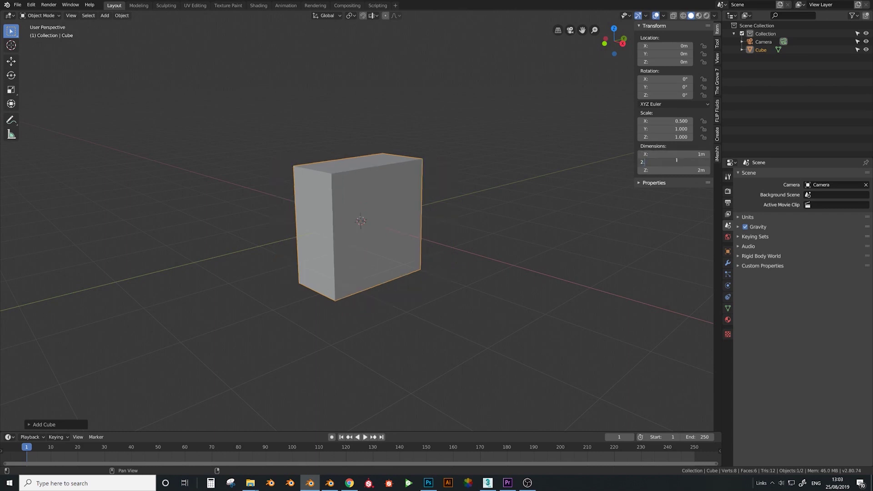
{"action": "type", "text": "33"}
{"action": "key", "text": "Return"}
{"action": "left_click", "coordinate": [680, 170]}
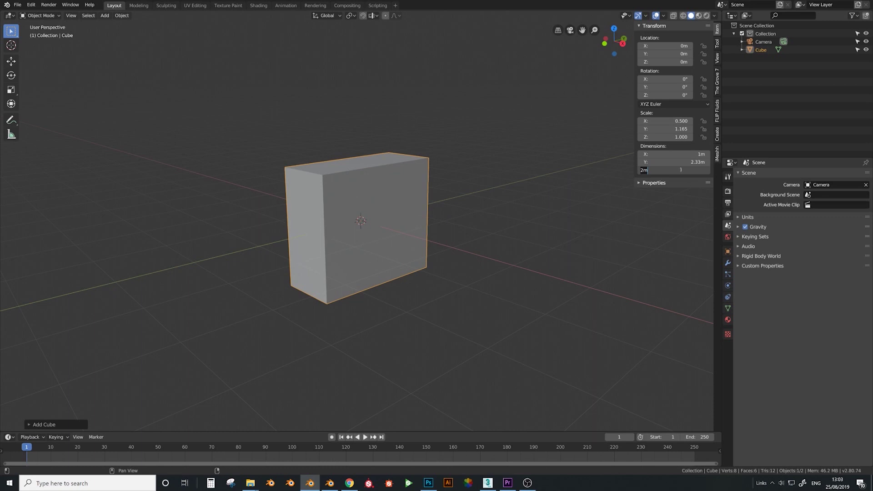
{"action": "key", "text": "BackSpace"}
{"action": "type", "text": ".56"}
{"action": "key", "text": "Return"}
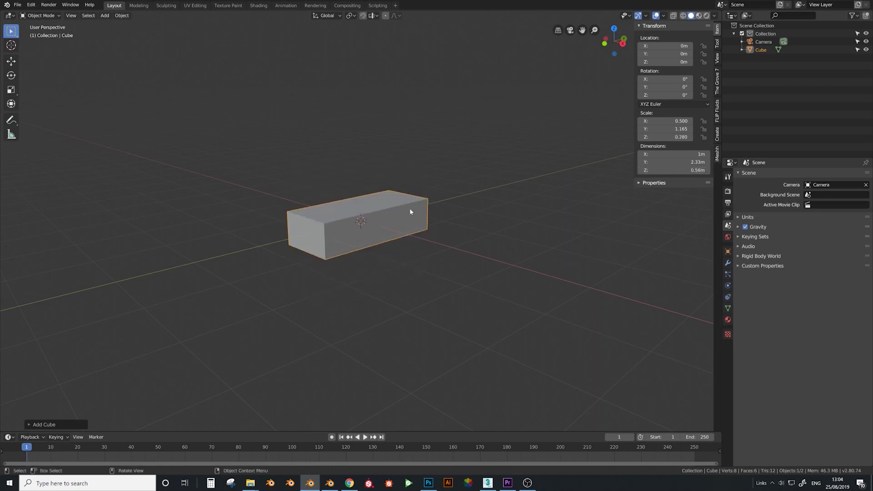
Raise the block along Z to a height location of about 0.46 m.
{"action": "key", "text": "g"}
{"action": "key", "text": "z"}
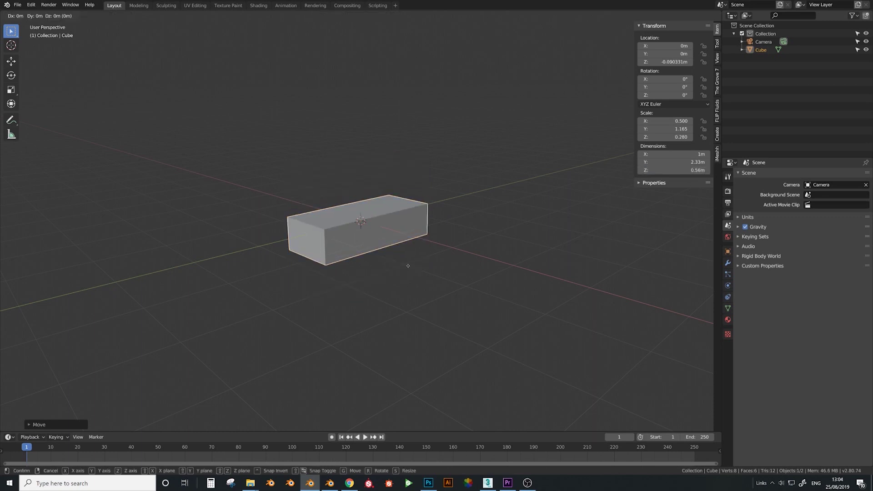
{"action": "left_click", "coordinate": [372, 248]}
{"action": "middle_click_drag", "start_coordinate": [372, 248], "coordinate": [390, 272]}
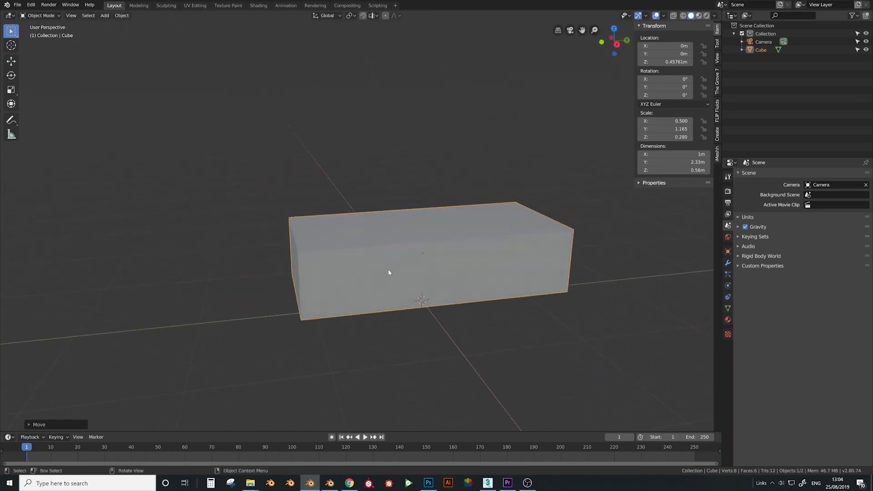
In Edit Mode, add two evenly spaced loop cuts that divide the block's long side into three sections.
{"action": "key", "text": "Tab"}
{"action": "key", "text": "ctrl+r"}
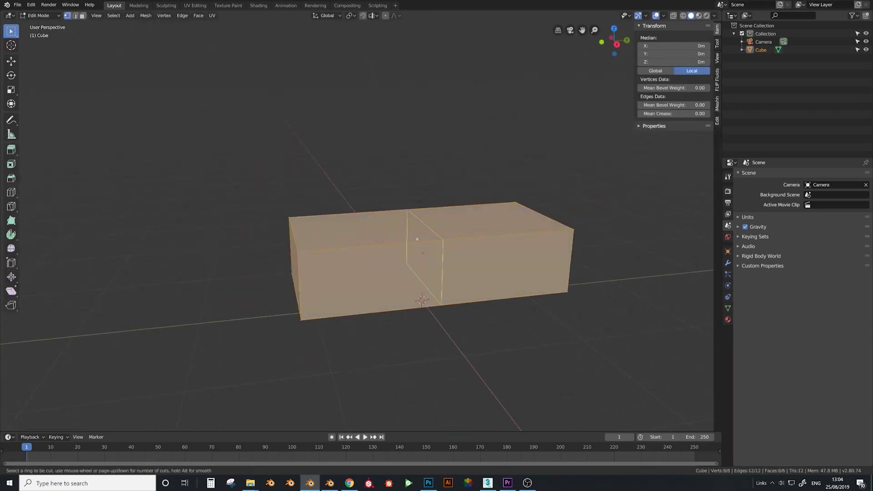
{"action": "scroll", "coordinate": [417, 239], "scroll_direction": "up", "scroll_amount": 1}
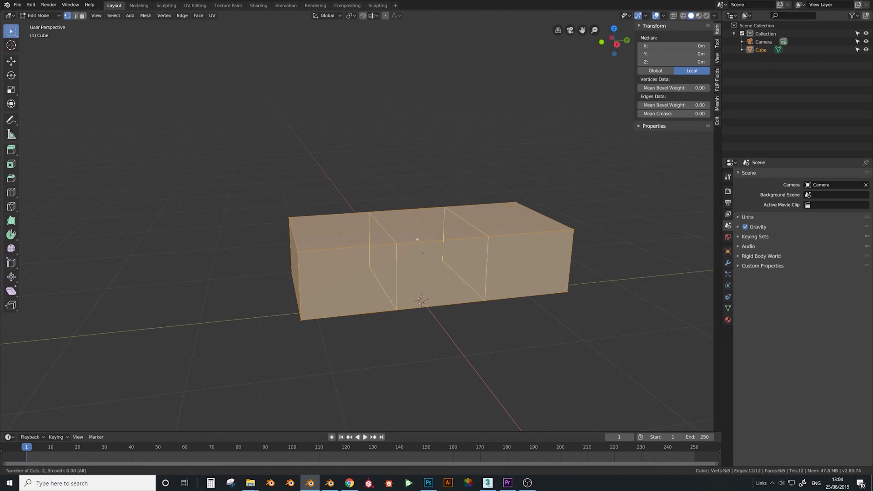
{"action": "left_click", "coordinate": [417, 239]}
{"action": "right_click", "coordinate": [417, 240]}
Scale the two loop cuts apart along Y toward the block's ends to mark out narrow armrests.
{"action": "middle_click_drag", "start_coordinate": [501, 300], "coordinate": [481, 307]}
{"action": "key", "text": "s"}
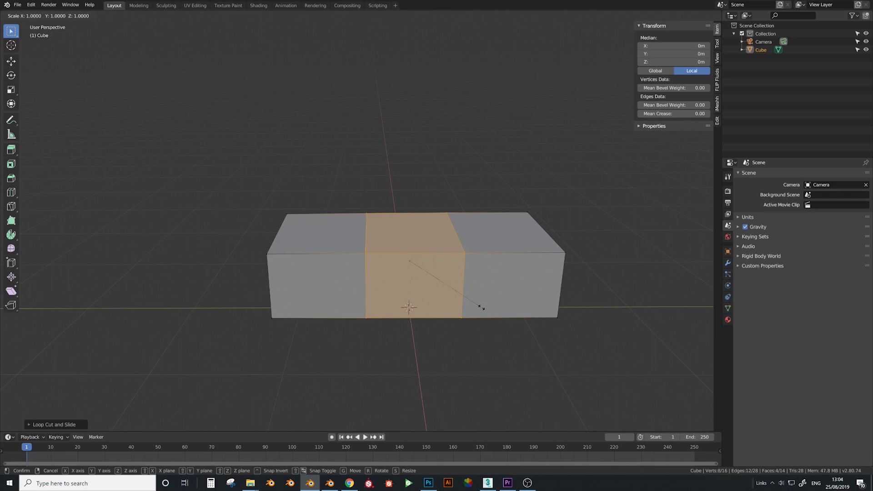
{"action": "key", "text": "y"}
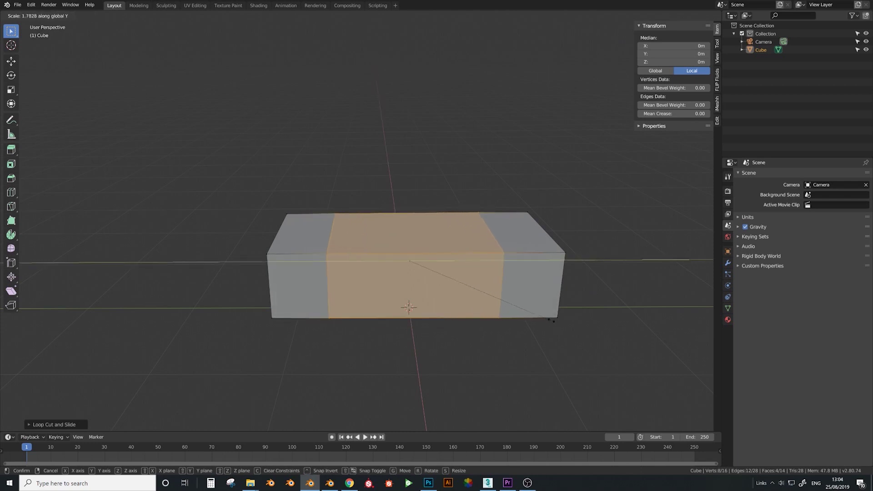
{"action": "left_click", "coordinate": [605, 326]}
{"action": "middle_click_drag", "start_coordinate": [605, 326], "coordinate": [524, 325]}
Add a lengthwise loop cut and slide it toward the rear edge to mark out the backrest, then switch to face selection.
{"action": "key", "text": "ctrl+r"}
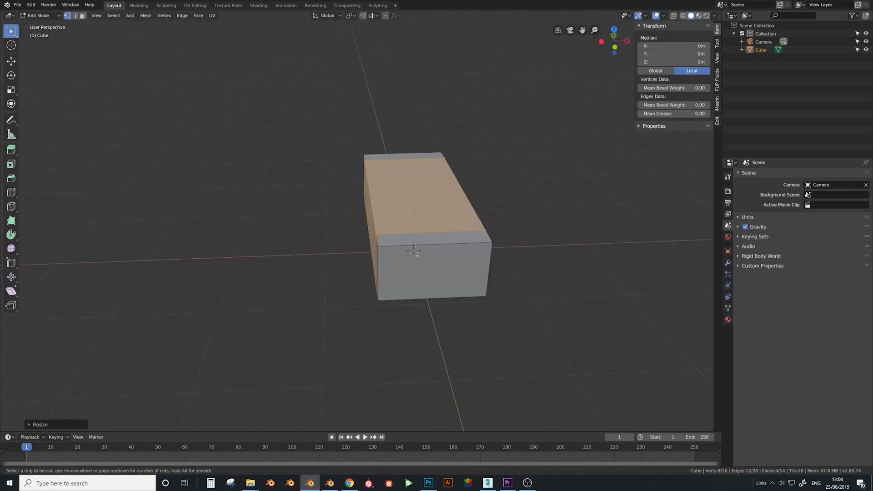
{"action": "left_click", "coordinate": [418, 254]}
{"action": "left_click", "coordinate": [390, 247]}
{"action": "right_click", "coordinate": [427, 247]}
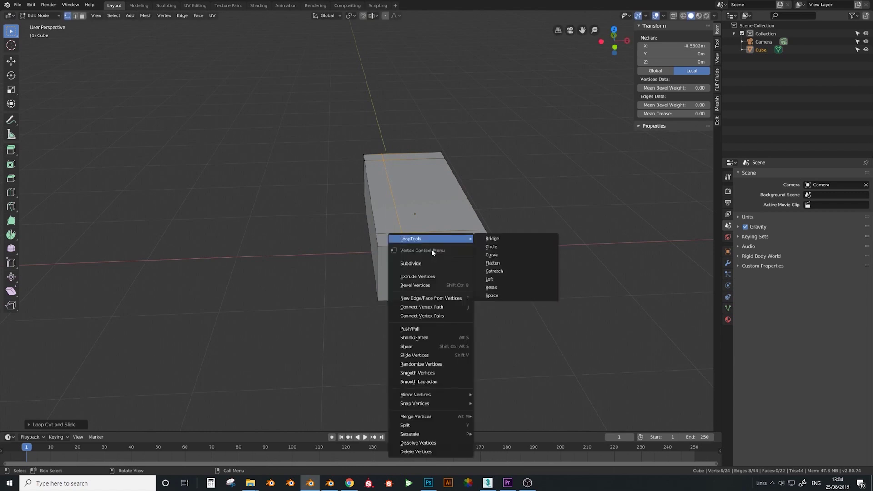
{"action": "middle_click_drag", "start_coordinate": [364, 239], "coordinate": [305, 241]}
{"action": "left_click", "coordinate": [82, 15]}
{"action": "left_click", "coordinate": [400, 207]}
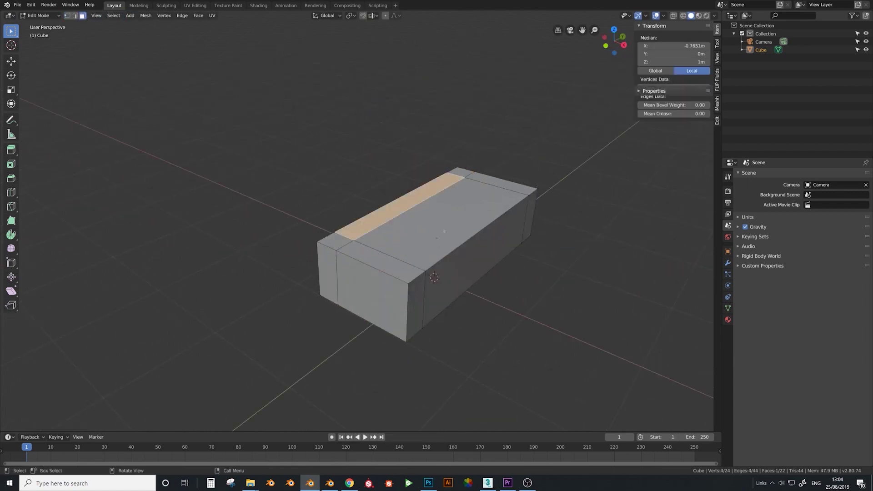
{"action": "left_click", "coordinate": [421, 228]}
Add a horizontal loop cut around the block and slide it slightly below mid-height to mark the seat level.
{"action": "middle_click_drag", "start_coordinate": [412, 264], "coordinate": [408, 235]}
{"action": "key", "text": "ctrl+r"}
{"action": "left_click", "coordinate": [408, 235]}
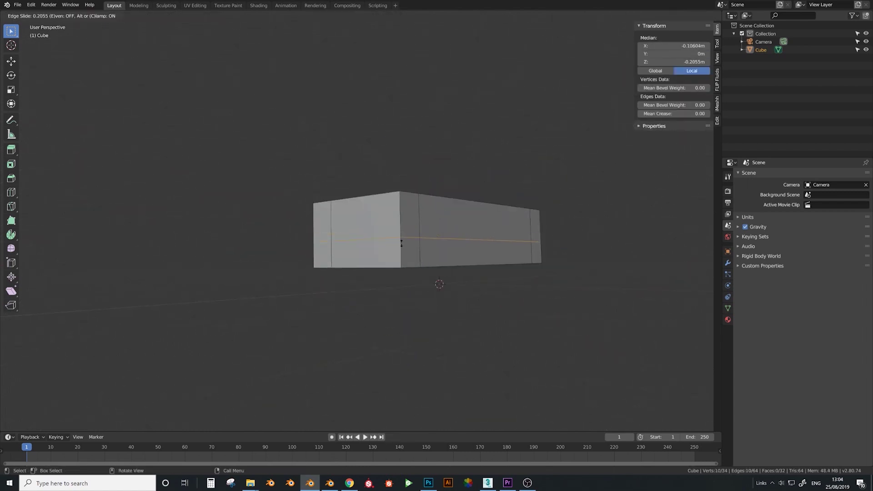
{"action": "left_click", "coordinate": [402, 241]}
{"action": "right_click", "coordinate": [402, 241]}
{"action": "middle_click_drag", "start_coordinate": [481, 208], "coordinate": [461, 228]}
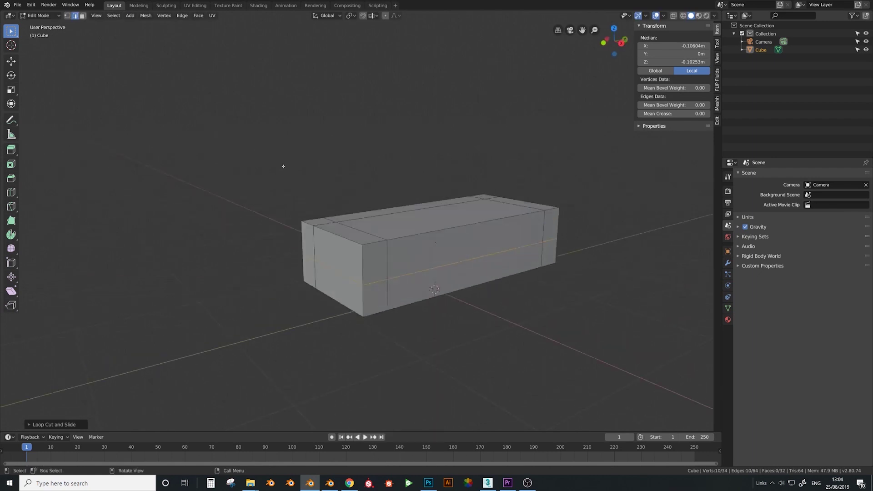
Delete the large central top face and the upper central front face to open the seat area.
{"action": "left_click", "coordinate": [82, 17]}
{"action": "left_click", "coordinate": [416, 226]}
{"action": "left_click", "coordinate": [435, 239], "text": "shift"}
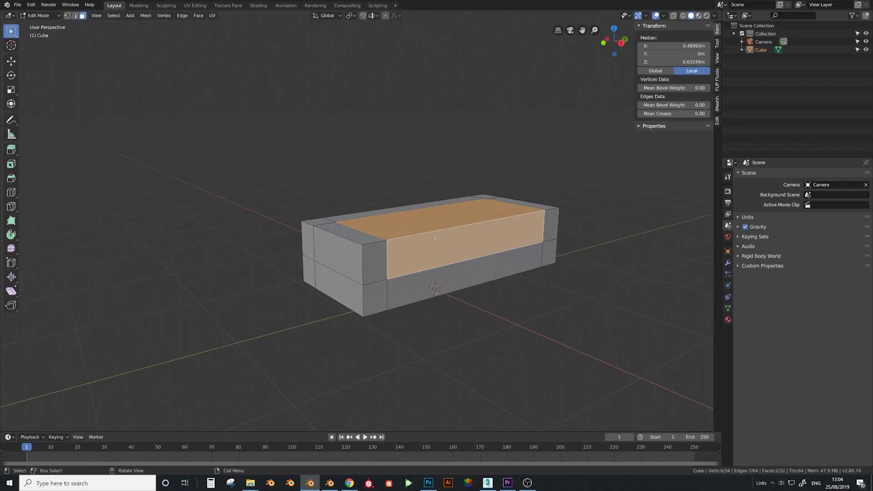
{"action": "middle_click_drag", "start_coordinate": [450, 237], "coordinate": [448, 246]}
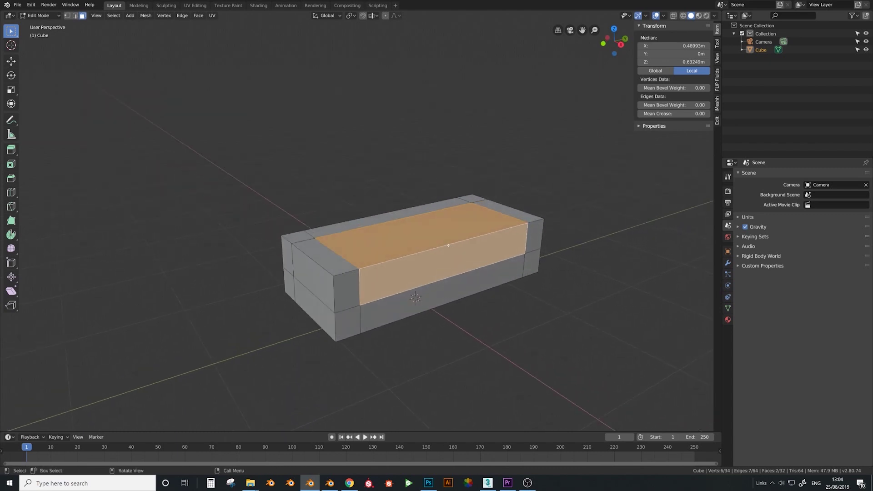
{"action": "key", "text": "x"}
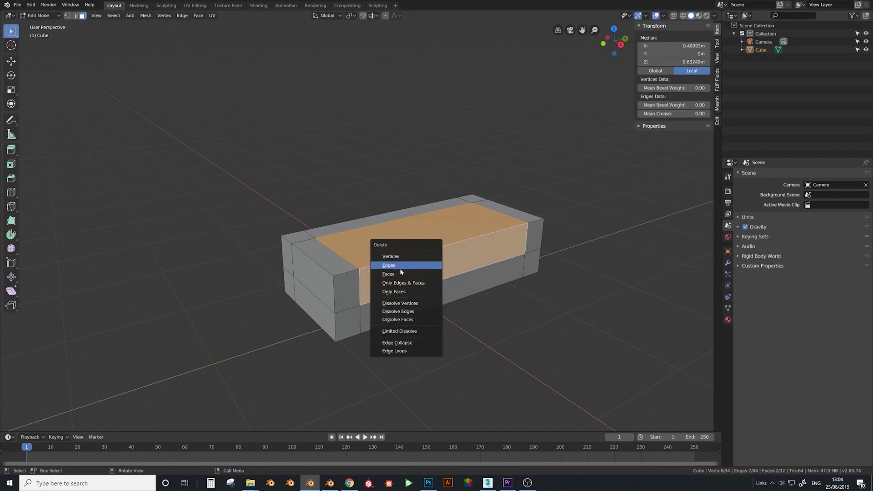
{"action": "left_click", "coordinate": [400, 268]}
Switch to edge selection and enable snapping to mesh geometry instead of increments.
{"action": "left_click", "coordinate": [75, 15]}
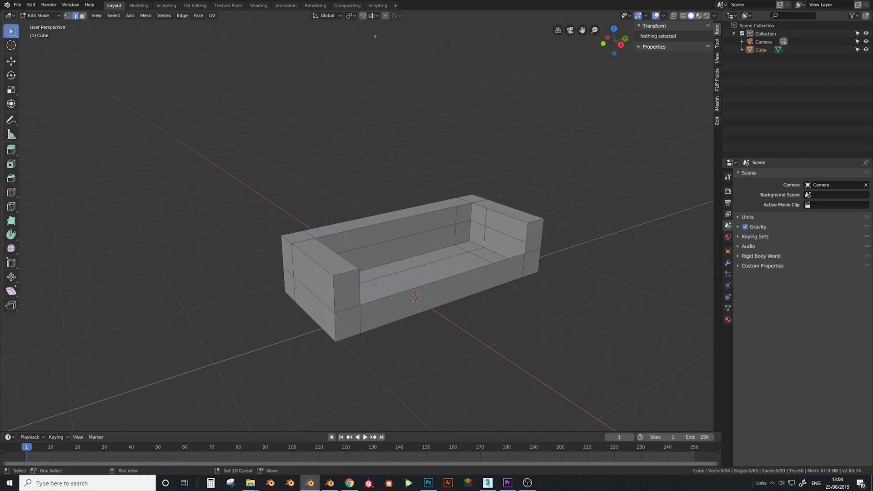
{"action": "left_click", "coordinate": [363, 16]}
{"action": "left_click", "coordinate": [375, 16]}
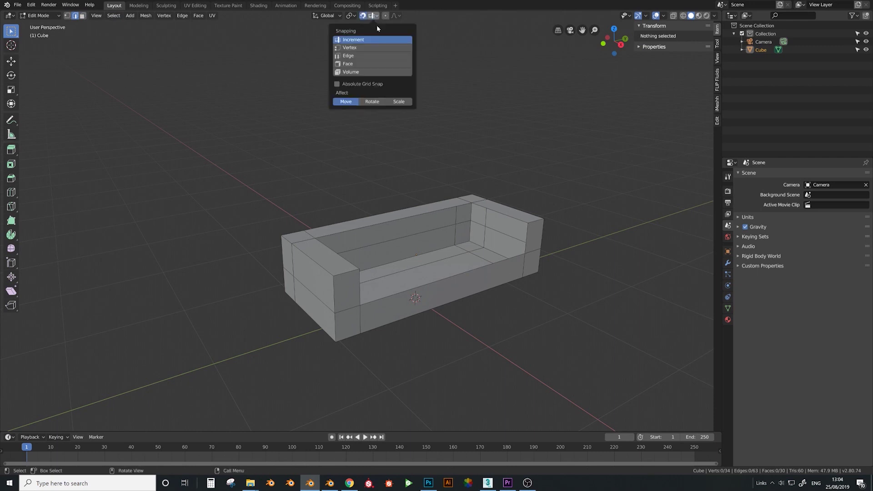
{"action": "left_click", "coordinate": [354, 53]}
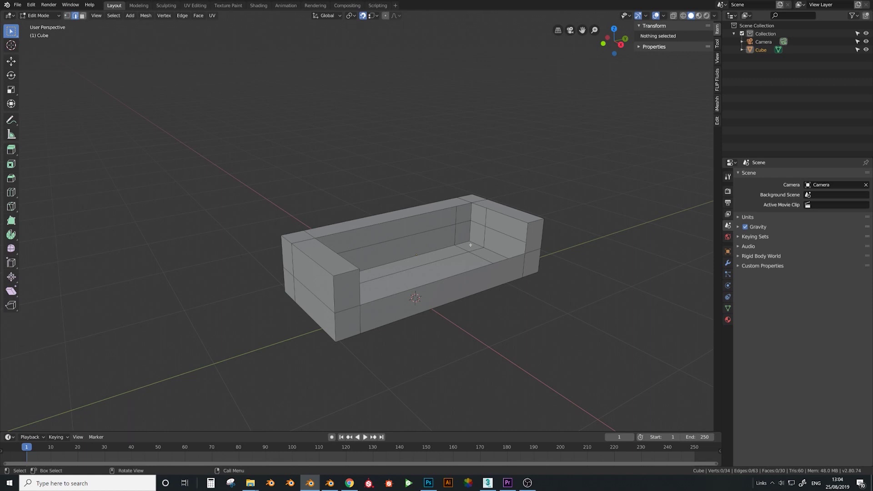
Extrude the front seat edge along X back to the backrest to fill in the seat surface.
{"action": "left_click", "coordinate": [473, 270]}
{"action": "middle_click_drag", "start_coordinate": [472, 270], "coordinate": [476, 273]}
{"action": "key", "text": "e"}
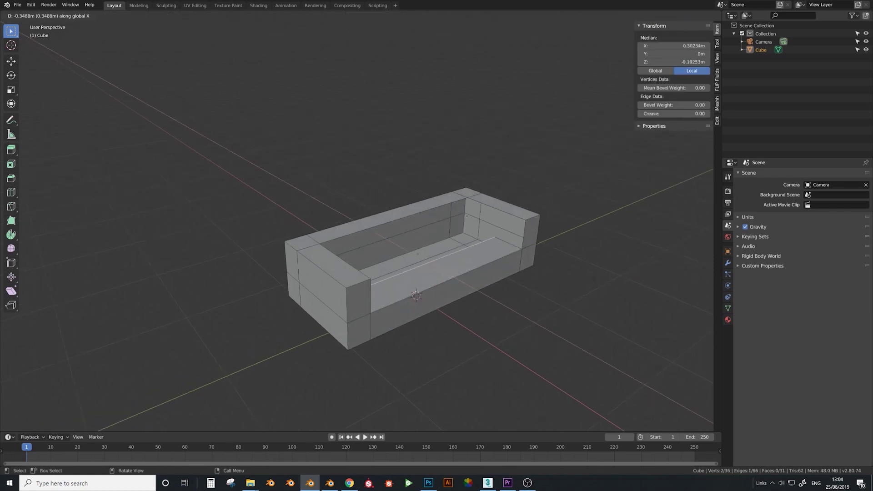
{"action": "left_click", "coordinate": [439, 202]}
{"action": "middle_click_drag", "start_coordinate": [439, 209], "coordinate": [440, 200]}
Bridge the inner top edges of the backrest and both armrests to the seat edges below to close the inner walls.
{"action": "left_click", "coordinate": [439, 201], "text": "shift"}
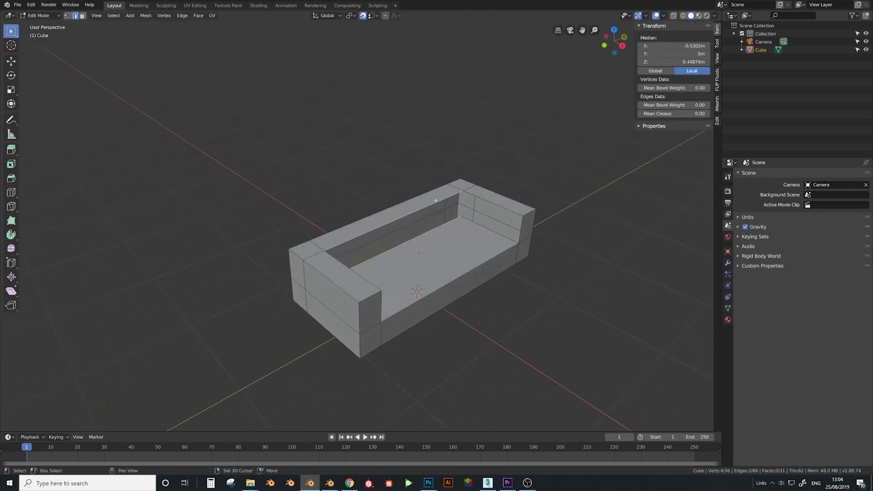
{"action": "left_click", "coordinate": [482, 198], "text": "shift"}
{"action": "left_click", "coordinate": [479, 226], "text": "shift"}
{"action": "middle_click_drag", "start_coordinate": [480, 227], "coordinate": [360, 234]}
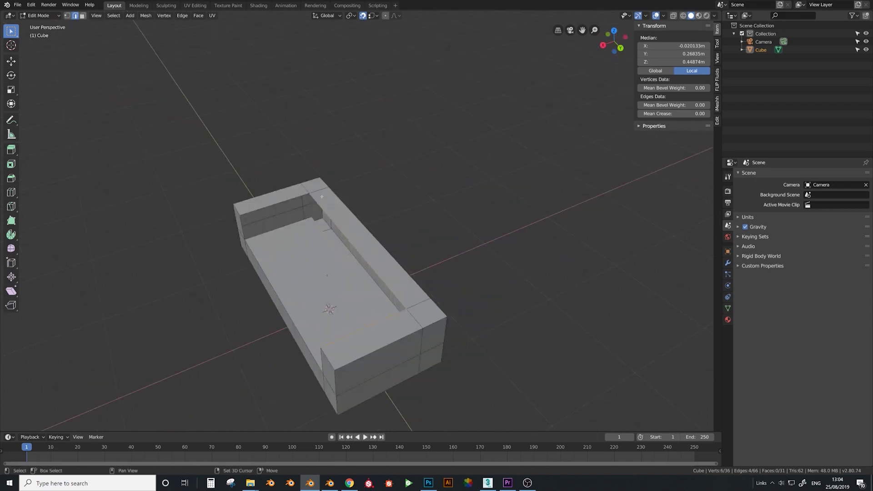
{"action": "left_click", "coordinate": [289, 202], "text": "shift"}
{"action": "left_click", "coordinate": [292, 230], "text": "shift"}
{"action": "key", "text": "ctrl+e"}
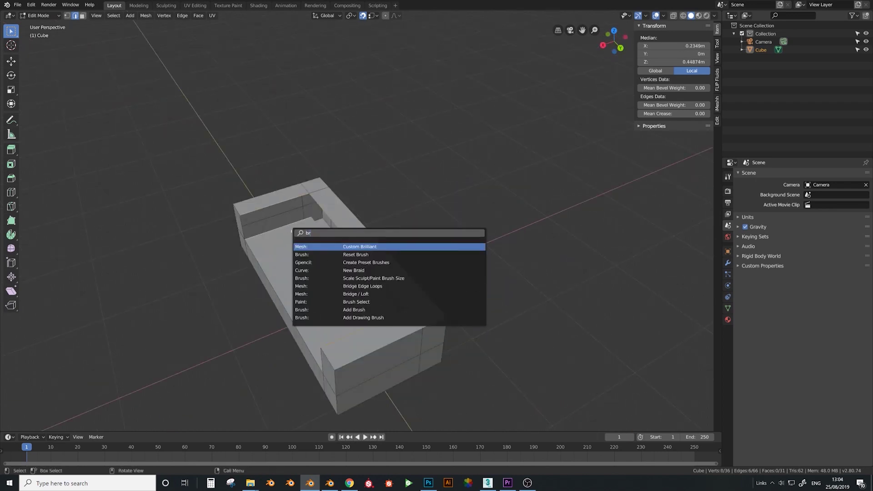
{"action": "left_click", "coordinate": [292, 231]}
{"action": "middle_click_drag", "start_coordinate": [292, 231], "coordinate": [386, 224]}
{"action": "key", "text": "F3"}
{"action": "key", "text": "Escape"}
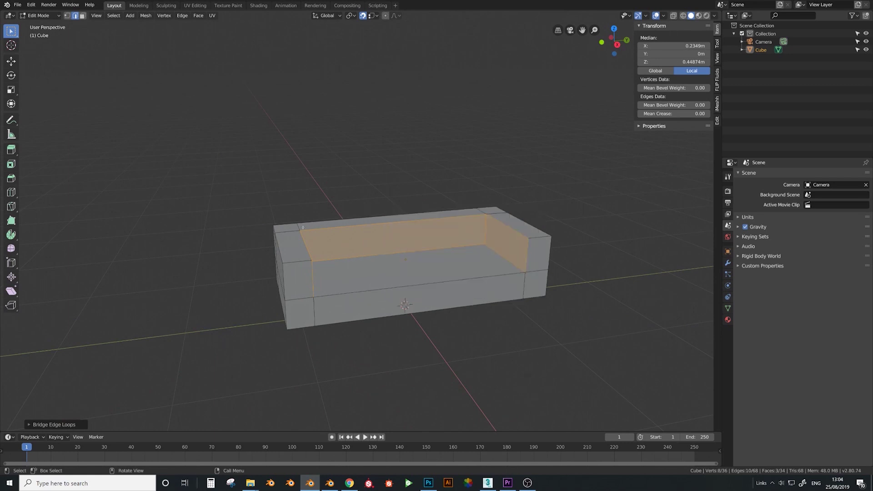
{"action": "middle_click_drag", "start_coordinate": [355, 254], "coordinate": [338, 259]}
{"action": "key", "text": "Tab"}
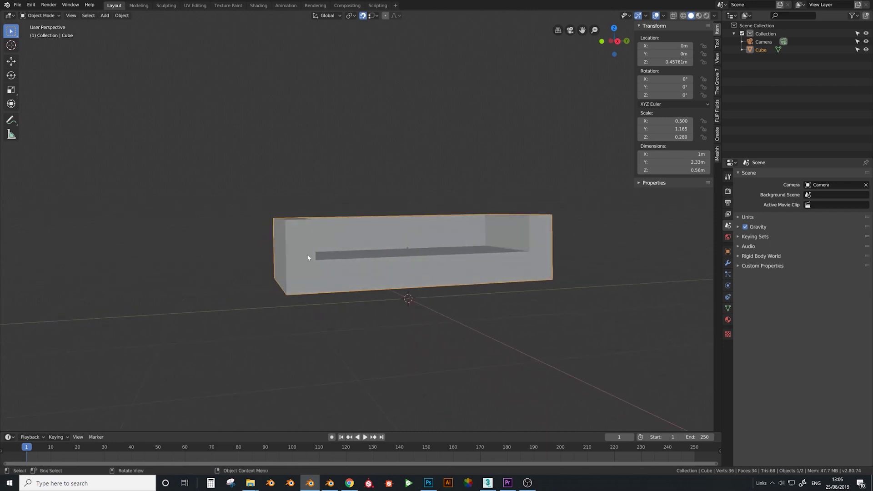
Select the horizontal loop of vertices at seat height all around the sofa base and move it down about 0.085 m along Z.
{"action": "key", "text": "Tab"}
{"action": "middle_click_drag", "start_coordinate": [382, 258], "coordinate": [375, 244]}
{"action": "key", "text": "shift+z"}
{"action": "key", "text": "a"}
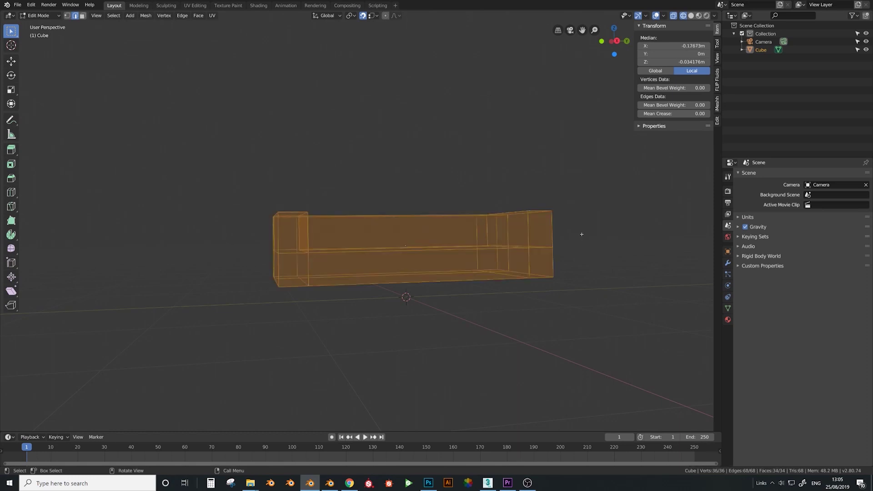
{"action": "key", "text": "b"}
{"action": "key", "text": "Escape"}
{"action": "key", "text": "alt+a"}
{"action": "key", "text": "b"}
{"action": "left_click_drag", "start_coordinate": [581, 234], "coordinate": [251, 262]}
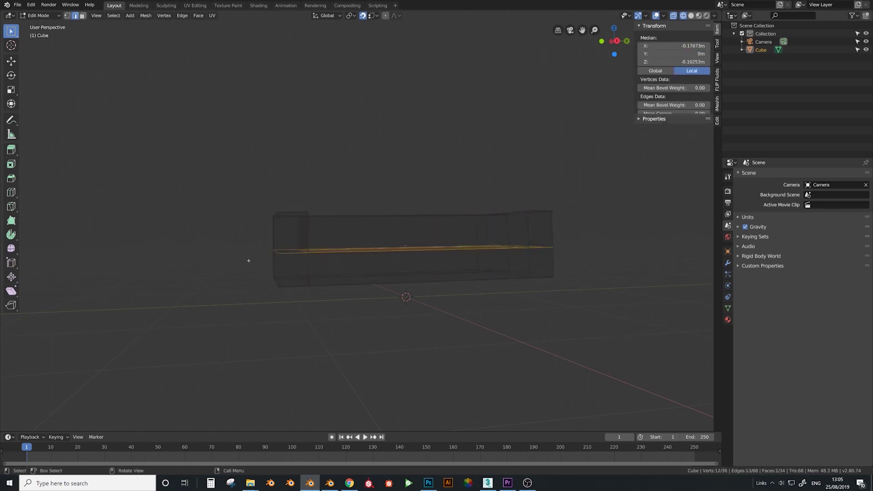
{"action": "key", "text": "g"}
{"action": "key", "text": "z"}
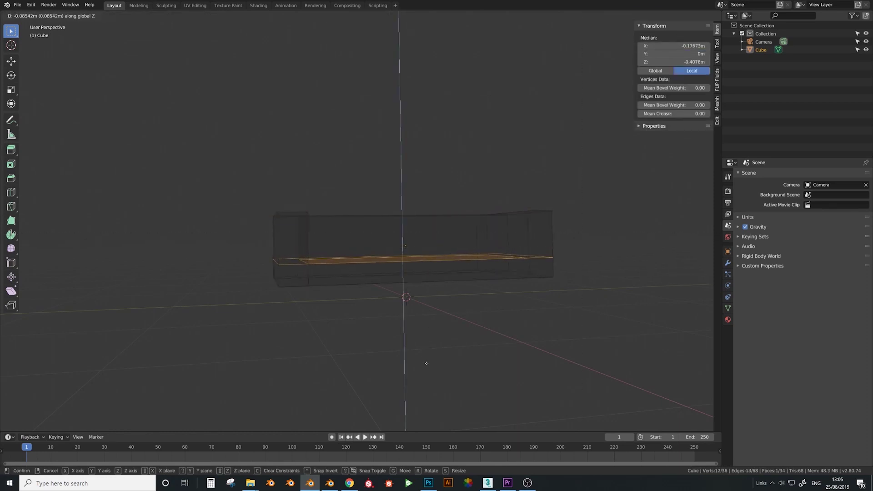
{"action": "left_click", "coordinate": [427, 363]}
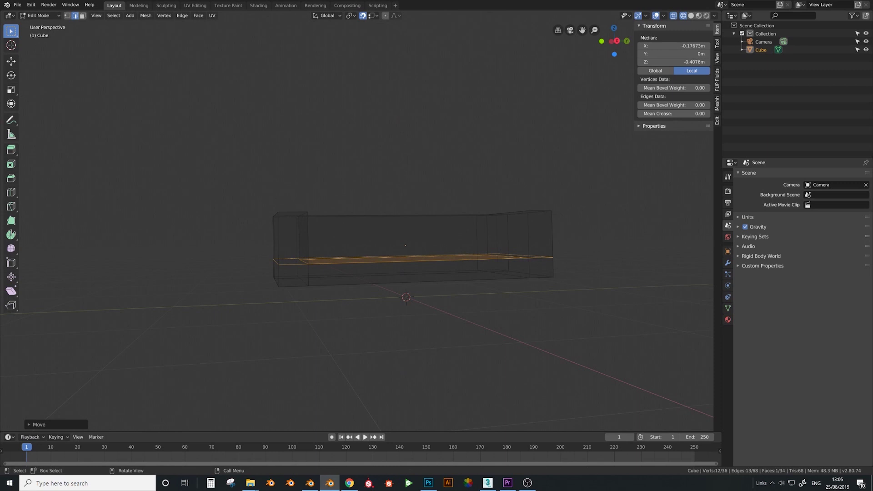
Raise the seat-height loop about 0.004 m along Z and return to Object Mode.
{"action": "key", "text": "g"}
{"action": "key", "text": "z"}
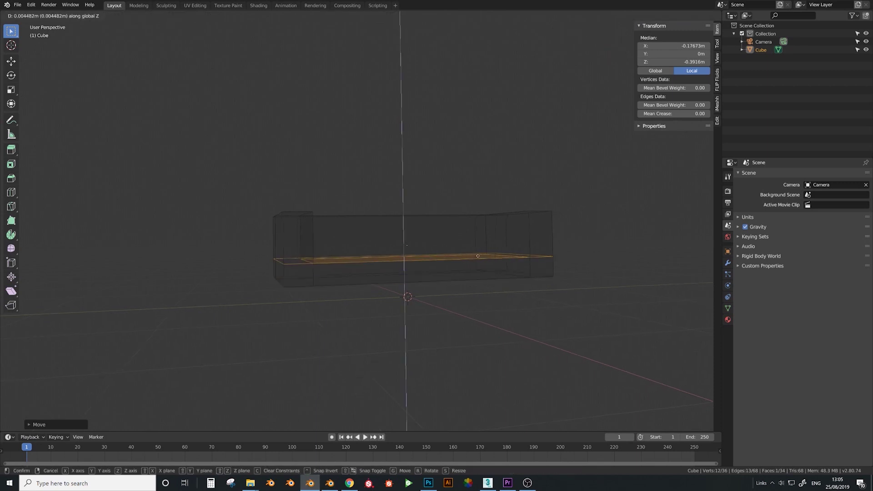
{"action": "left_click", "coordinate": [478, 256]}
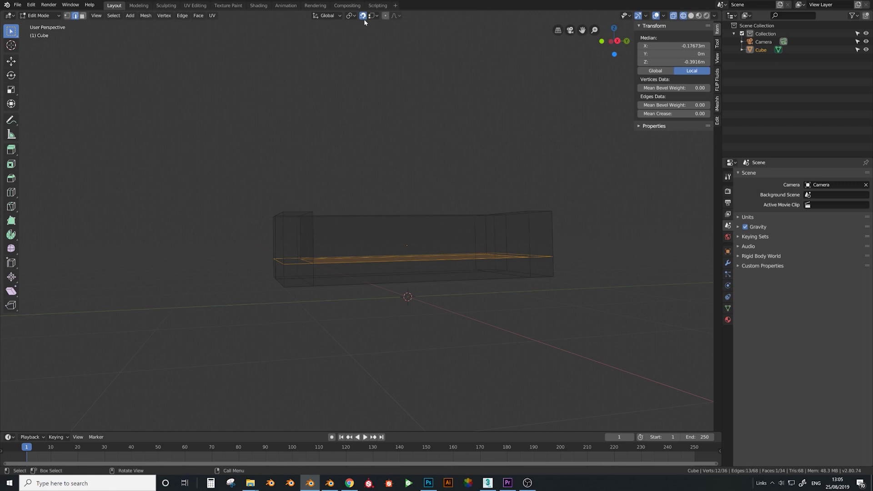
{"action": "middle_click_drag", "start_coordinate": [411, 234], "coordinate": [411, 269]}
{"action": "key", "text": "Tab"}
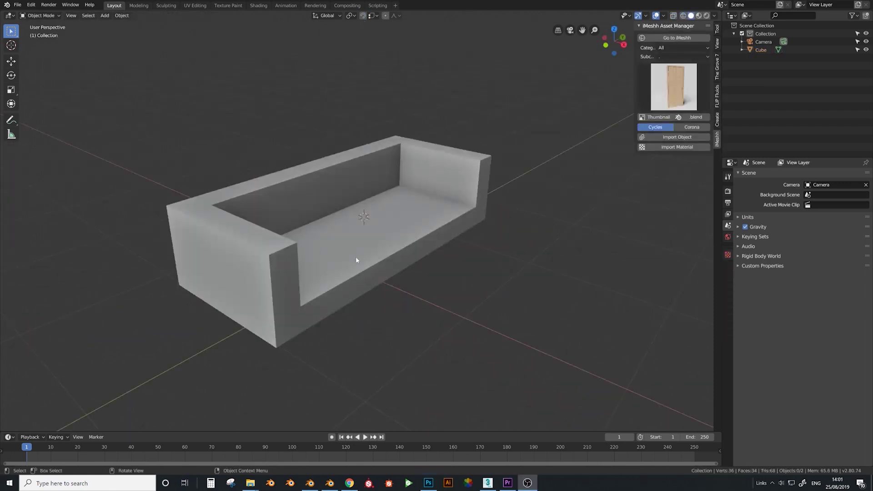
Add a plane at the 3D cursor and scale it down to a small square in the middle of the seat.
{"action": "middle_click_drag", "start_coordinate": [357, 265], "coordinate": [382, 248]}
{"action": "key", "text": "shift+a"}
{"action": "left_click", "coordinate": [439, 244]}
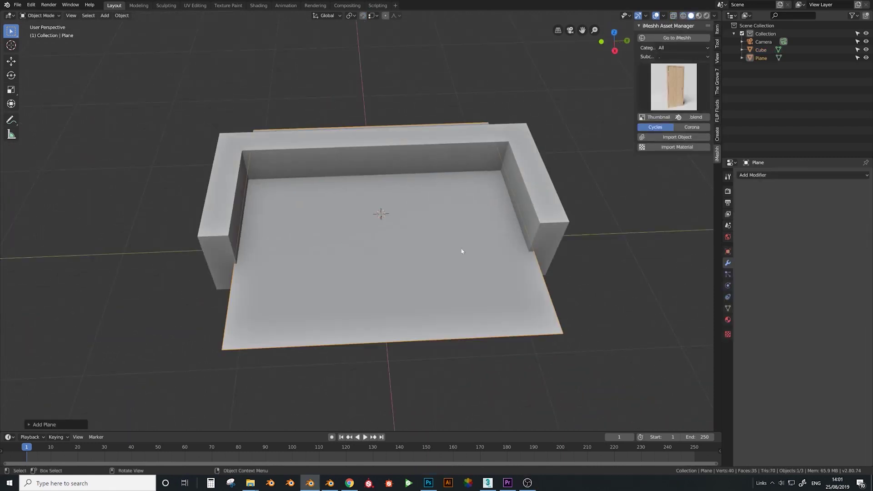
{"action": "key", "text": "s"}
{"action": "left_click", "coordinate": [390, 232]}
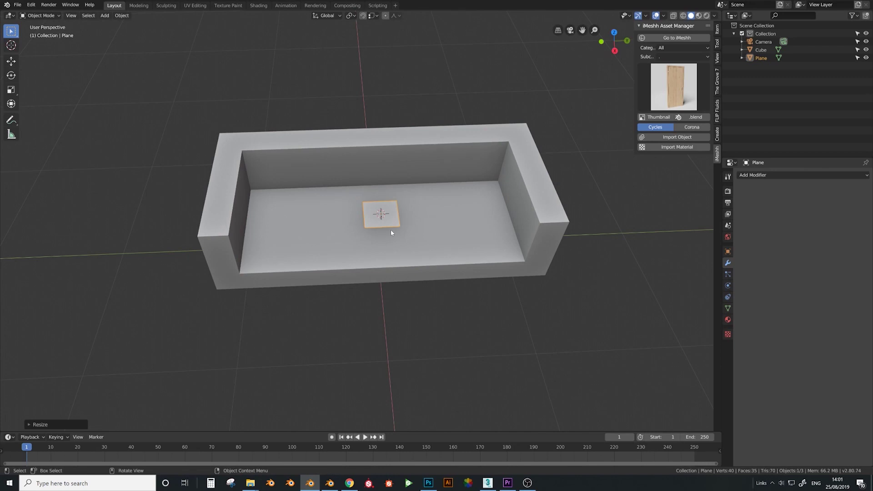
Inset the plane's face almost to its centre and scale the inner face down to a tiny square.
{"action": "scroll", "coordinate": [391, 233], "scroll_direction": "up", "scroll_amount": 3}
{"action": "middle_click_drag", "start_coordinate": [391, 233], "coordinate": [444, 205]}
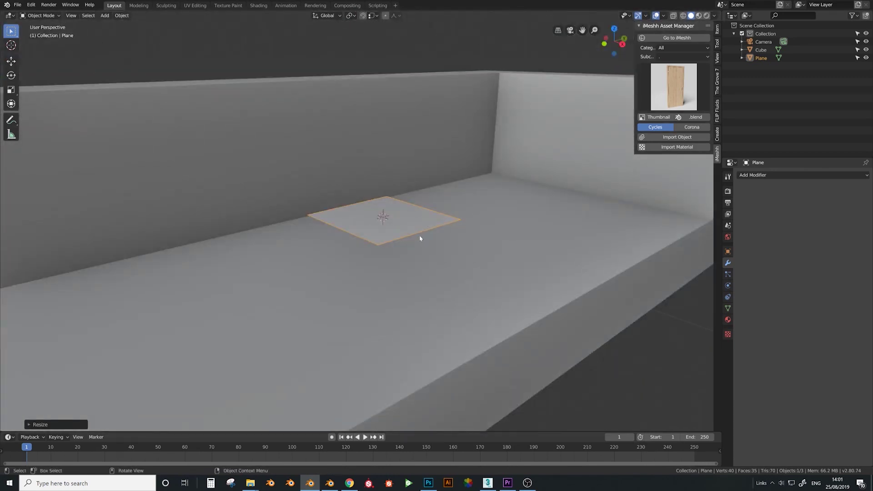
{"action": "scroll", "coordinate": [399, 246], "scroll_direction": "up", "scroll_amount": 2}
{"action": "middle_click_drag", "start_coordinate": [399, 246], "coordinate": [422, 249]}
{"action": "key", "text": "Tab"}
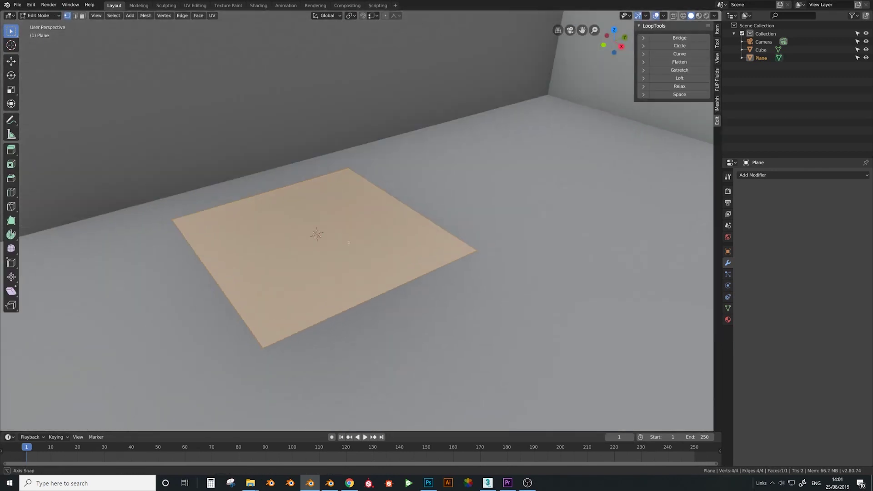
{"action": "key", "text": "i"}
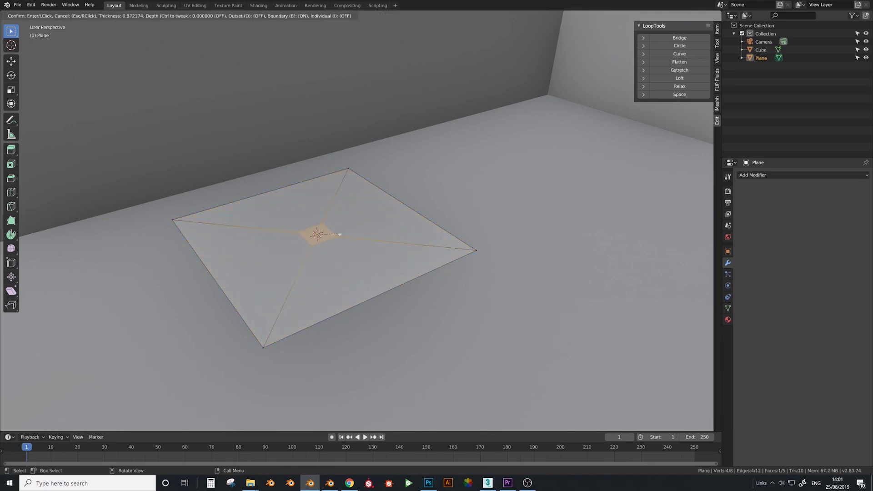
{"action": "left_click", "coordinate": [334, 237]}
{"action": "key", "text": "s"}
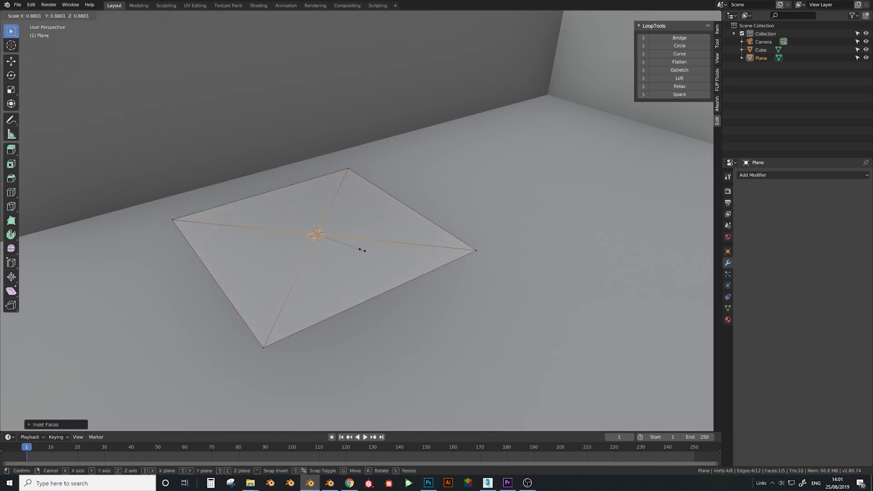
{"action": "left_click", "coordinate": [354, 247]}
Add three evenly spaced concentric loop cuts between the plane's border and the tiny central square.
{"action": "key", "text": "ctrl+r"}
{"action": "scroll", "coordinate": [317, 215], "scroll_direction": "up", "scroll_amount": 2}
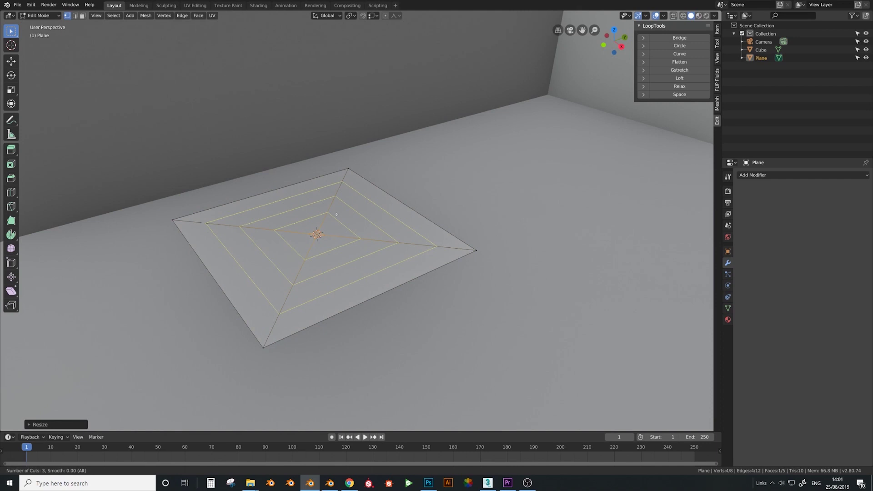
{"action": "left_click", "coordinate": [336, 214]}
{"action": "right_click", "coordinate": [336, 214]}
{"action": "key", "text": "1"}
Add two centred loop cuts across the plane, one in each direction, dividing it into four quadrants.
{"action": "middle_click_drag", "start_coordinate": [336, 214], "coordinate": [397, 190]}
{"action": "key", "text": "ctrl+r"}
{"action": "left_click", "coordinate": [353, 185]}
{"action": "right_click", "coordinate": [353, 185]}
{"action": "key", "text": "ctrl+r"}
{"action": "left_click", "coordinate": [312, 202]}
{"action": "right_click", "coordinate": [312, 202]}
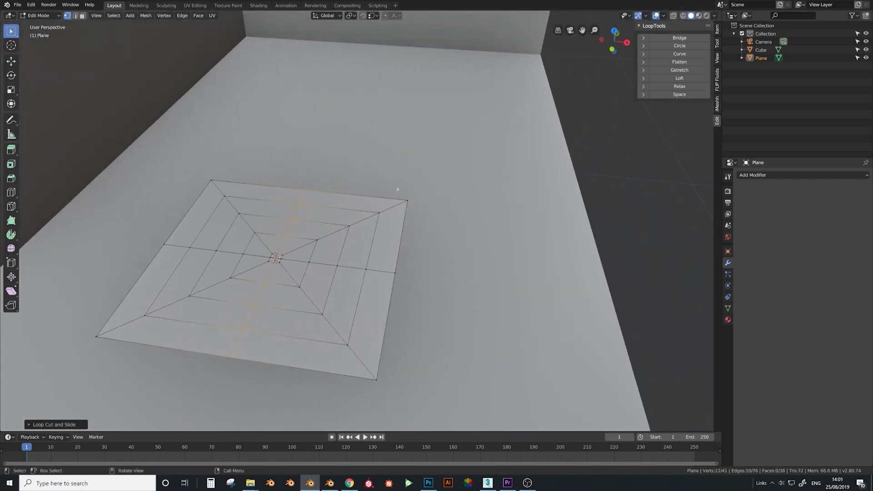
Show the plane from the top view in wireframe shading.
{"action": "key", "text": "KP_7"}
{"action": "key", "text": "z"}
{"action": "left_click", "coordinate": [345, 189]}
Try to delete all of the plane's vertices except one quadrant.
{"action": "key", "text": "a"}
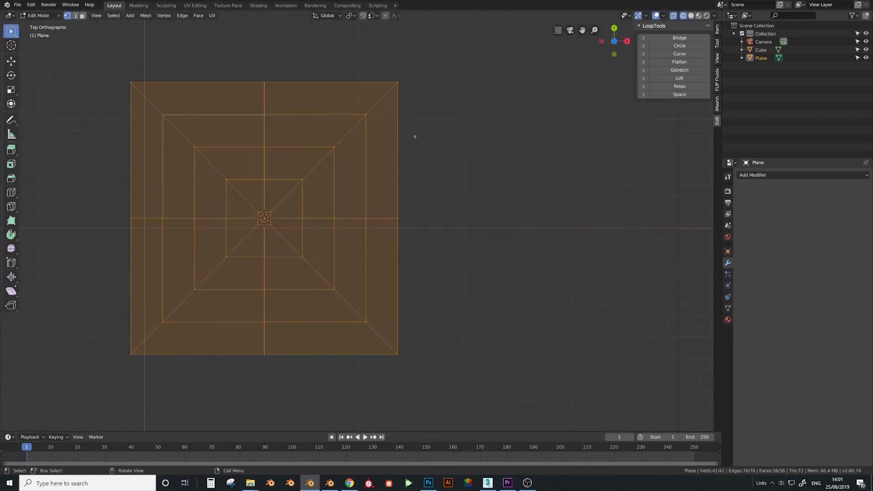
{"action": "key", "text": "alt+a"}
{"action": "left_click_drag", "start_coordinate": [436, 42], "coordinate": [269, 412]}
{"action": "left_click_drag", "start_coordinate": [416, 379], "coordinate": [84, 227]}
{"action": "key", "text": "x"}
{"action": "left_click", "coordinate": [84, 225]}
{"action": "middle_click_drag", "start_coordinate": [229, 230], "coordinate": [274, 197]}
{"action": "key", "text": "ctrl+z"}
Select the nine vertices of the tiny central square and isolate the plane in local view, seen from the front.
{"action": "left_click_drag", "start_coordinate": [282, 274], "coordinate": [271, 270]}
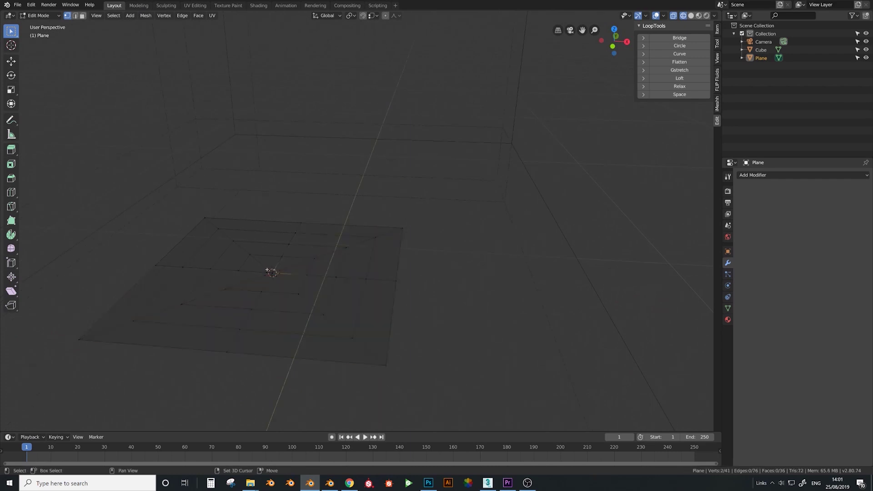
{"action": "left_click", "coordinate": [269, 273], "text": "shift"}
{"action": "left_click", "coordinate": [273, 274], "text": "shift"}
{"action": "left_click", "coordinate": [265, 276], "text": "shift"}
{"action": "left_click", "coordinate": [280, 270], "text": "shift"}
{"action": "key", "text": "KP_Divide"}
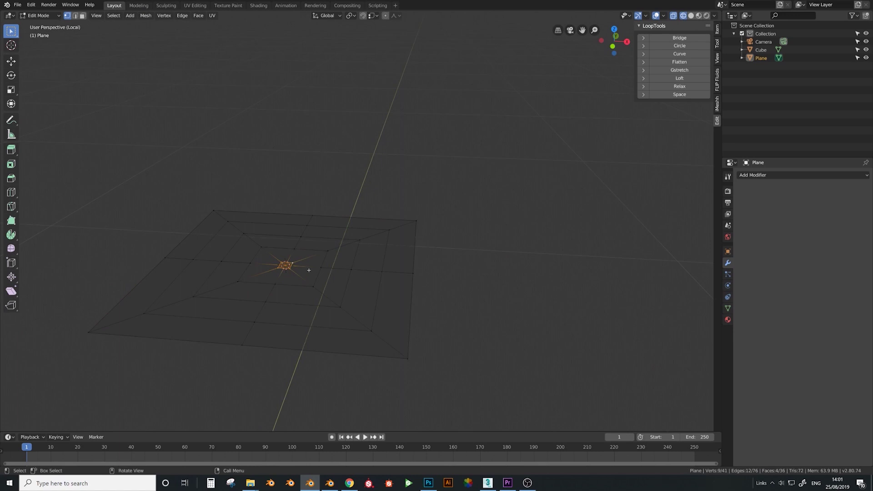
{"action": "key", "text": "KP_1"}
{"action": "key", "text": "g"}
{"action": "key", "text": "z"}
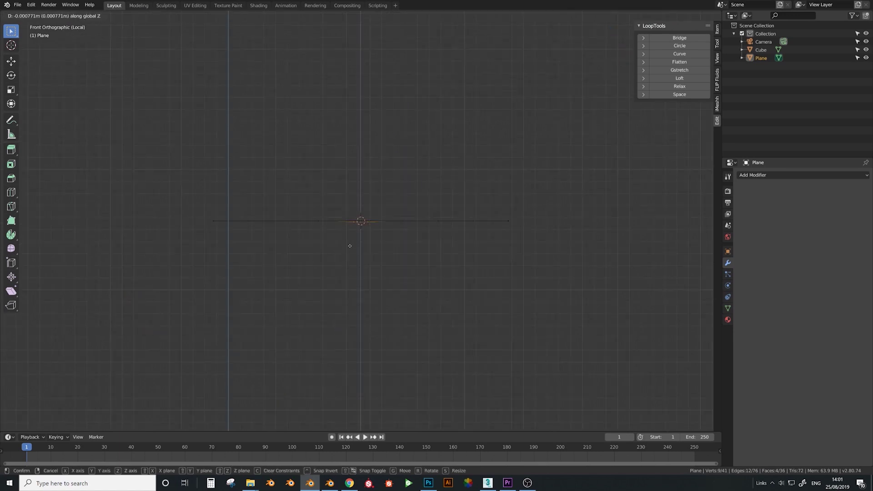
{"action": "right_click", "coordinate": [351, 255]}
Pull the central vertices down along Z using Sharp proportional editing with a size of about 0.11, and display the plane in solid shading.
{"action": "key", "text": "o"}
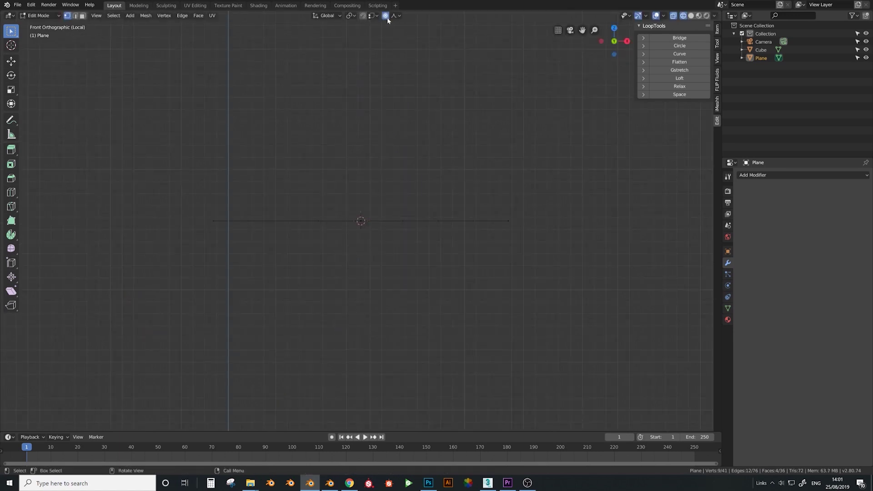
{"action": "key", "text": "g"}
{"action": "key", "text": "z"}
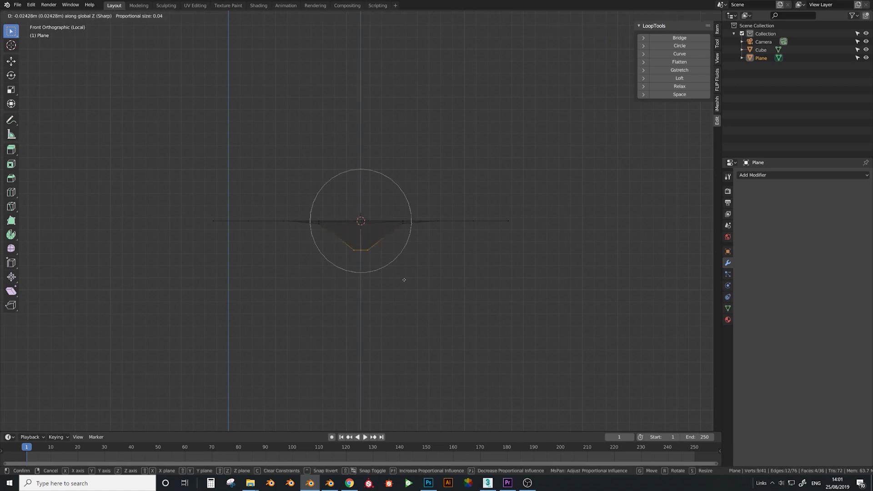
{"action": "scroll", "coordinate": [400, 293], "scroll_direction": "down", "scroll_amount": 15}
{"action": "scroll", "coordinate": [401, 303], "scroll_direction": "up", "scroll_amount": 5}
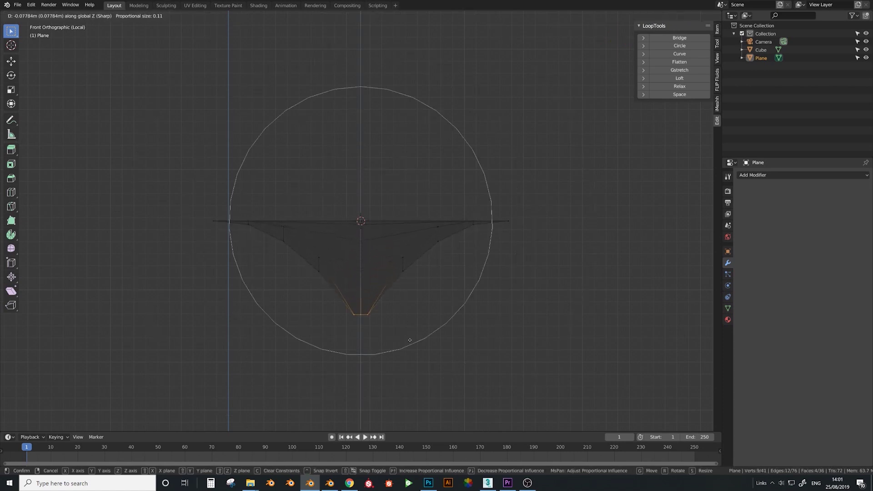
{"action": "scroll", "coordinate": [410, 343], "scroll_direction": "down", "scroll_amount": 1}
{"action": "left_click", "coordinate": [425, 318]}
{"action": "middle_click_drag", "start_coordinate": [425, 319], "coordinate": [322, 271]}
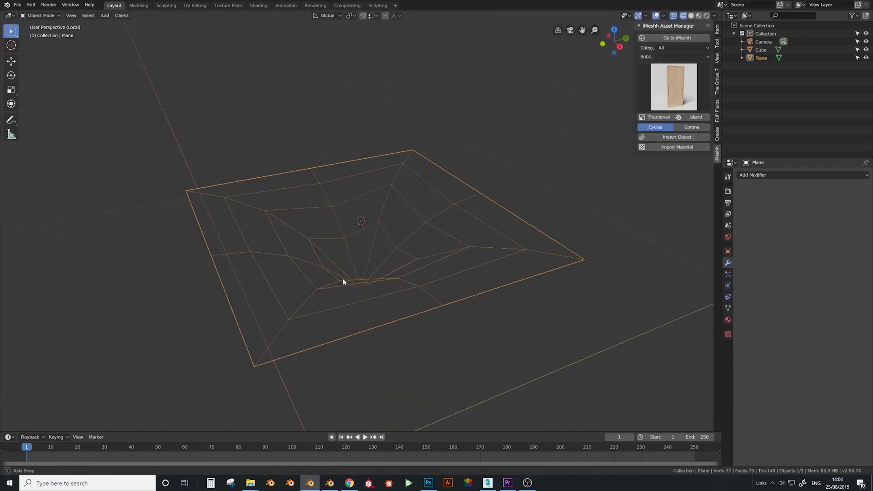
{"action": "middle_click_drag", "start_coordinate": [345, 283], "coordinate": [341, 288]}
{"action": "key", "text": "shift+z"}
{"action": "middle_click_drag", "start_coordinate": [398, 289], "coordinate": [385, 298]}
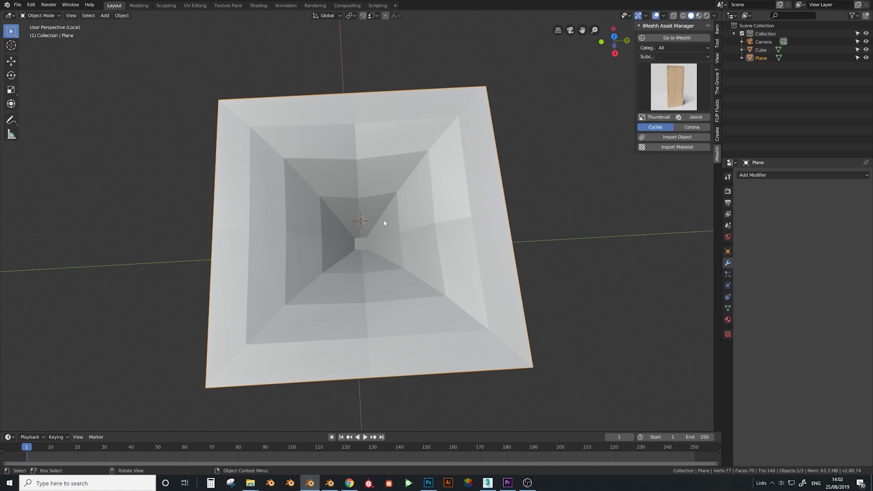
Delete the vertices of three quadrants of the dimpled plane in top wireframe view, keeping only the negative-X, positive-Y quadrant.
{"action": "key", "text": "Tab"}
{"action": "left_click", "coordinate": [379, 194], "text": "alt"}
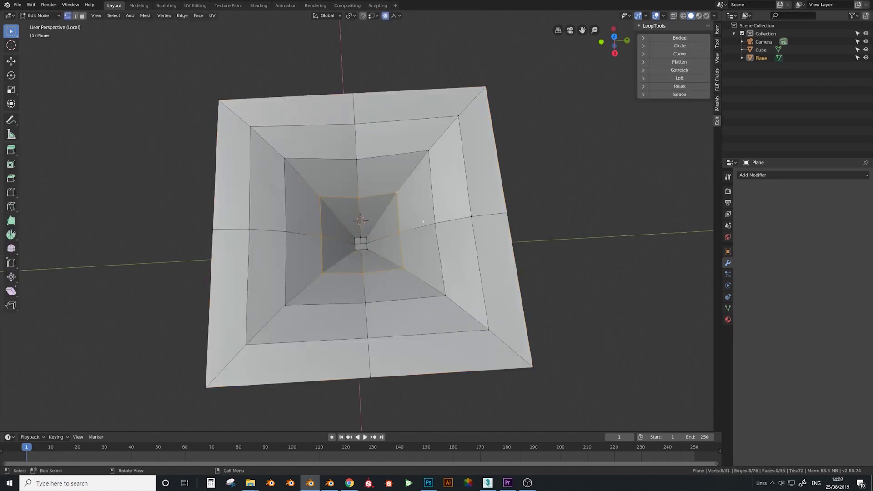
{"action": "key", "text": "KP_7"}
{"action": "key", "text": "z"}
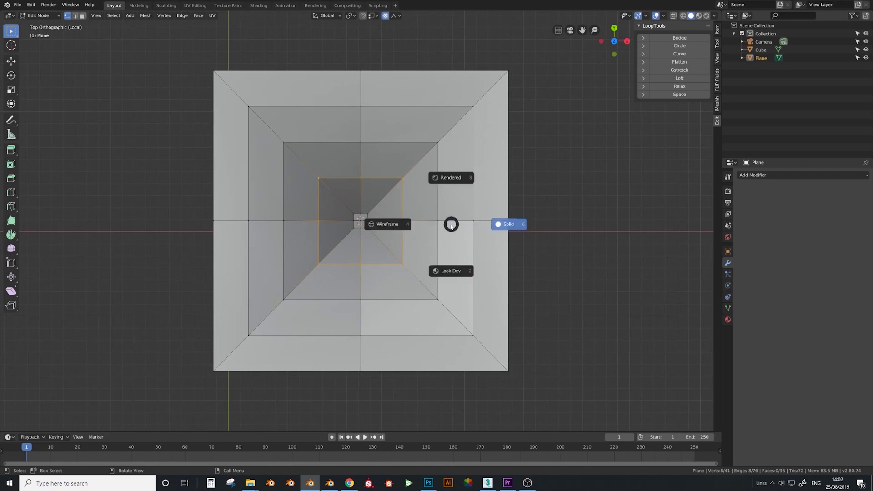
{"action": "left_click", "coordinate": [432, 226]}
{"action": "key", "text": "a"}
{"action": "key", "text": "a"}
{"action": "key", "text": "b"}
{"action": "left_click_drag", "start_coordinate": [546, 224], "coordinate": [242, 377]}
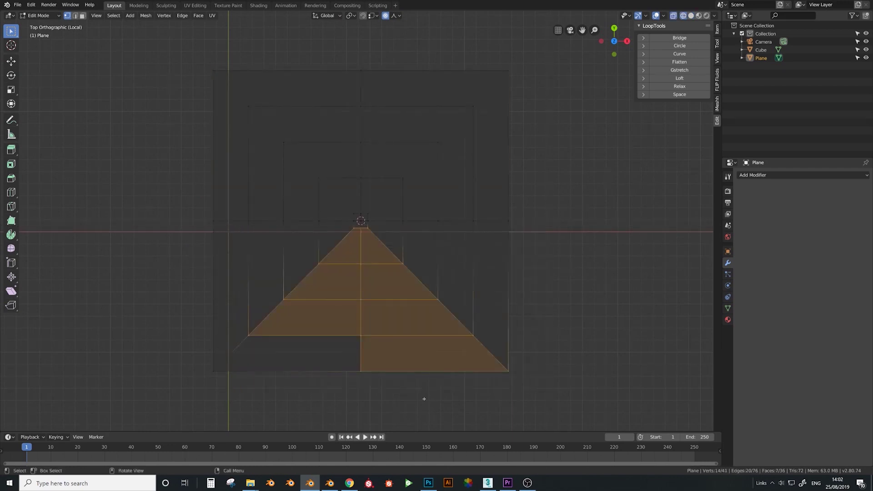
{"action": "key", "text": "b"}
{"action": "left_click_drag", "start_coordinate": [543, 368], "coordinate": [365, 37]}
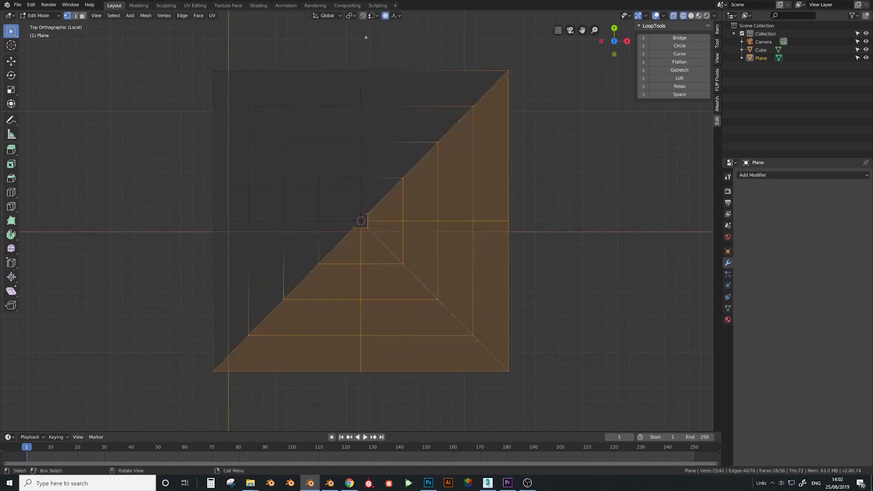
{"action": "key", "text": "x"}
{"action": "left_click", "coordinate": [365, 38]}
Add a Mirror modifier to the plane on the X and Y axes with Clipping enabled.
{"action": "key", "text": "Tab"}
{"action": "left_click", "coordinate": [746, 175]}
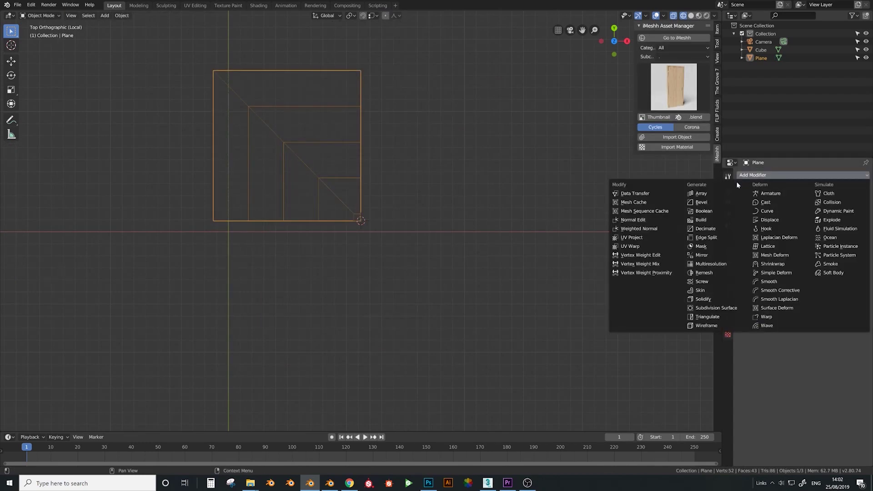
{"action": "left_click", "coordinate": [703, 255]}
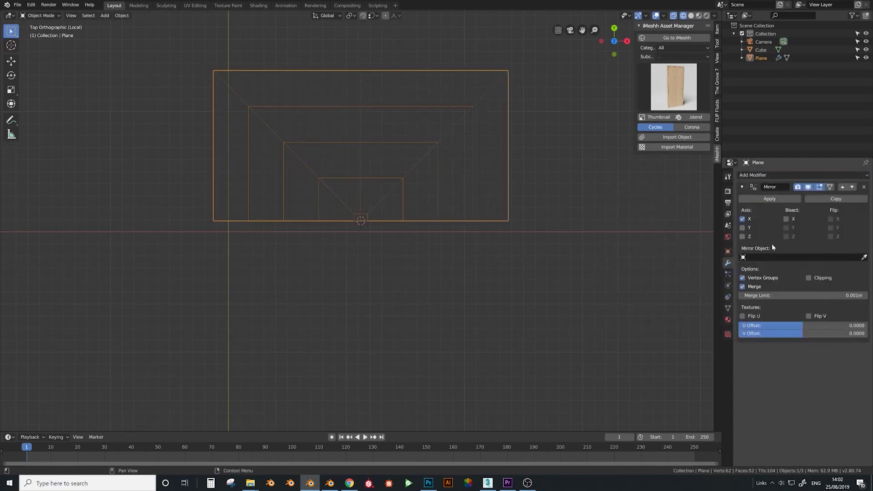
{"action": "left_click", "coordinate": [749, 227]}
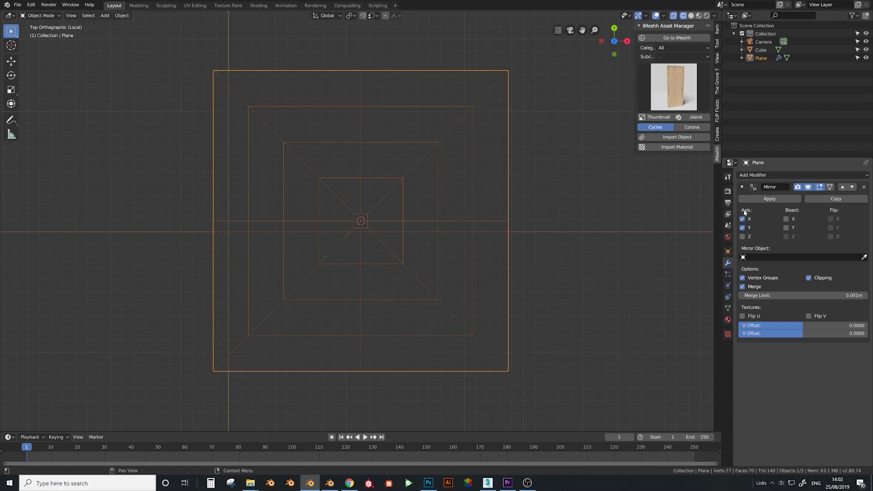
{"action": "left_click", "coordinate": [742, 187]}
Knife-cut two curved lines across the quadrant's concentric edges, running between the two outer edges and the tiny central square.
{"action": "key", "text": "Tab"}
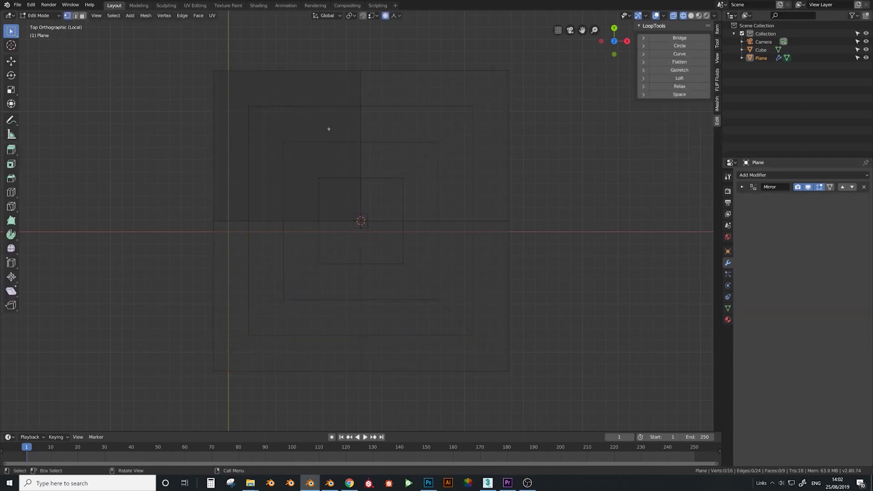
{"action": "key", "text": "k"}
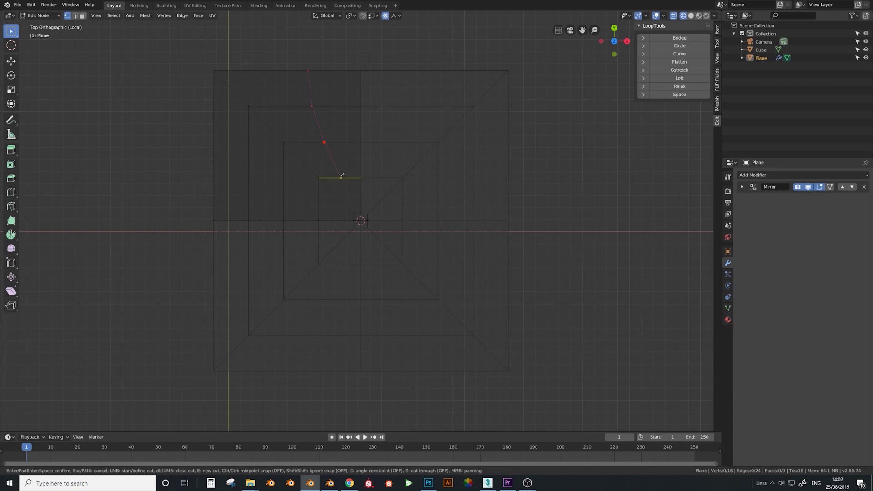
{"action": "key", "text": "Return"}
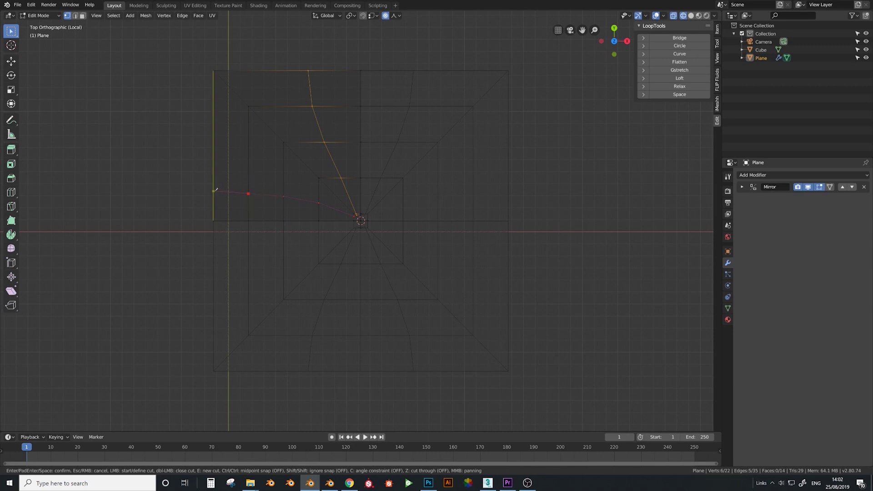
{"action": "key", "text": "Return"}
Knife-cut from the outermost ring's corner vertex straight out to both outer edges, forming a square at the quadrant's corner.
{"action": "key", "text": "k"}
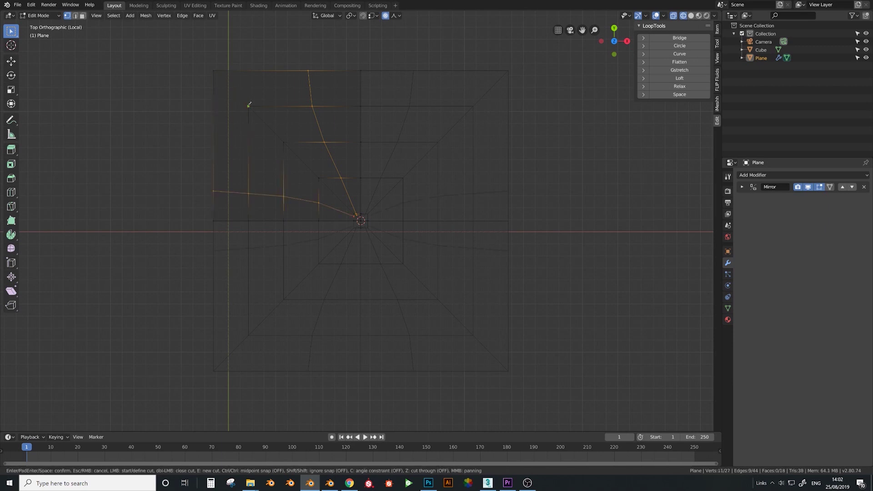
{"action": "left_click", "coordinate": [213, 103]}
{"action": "key", "text": "Return"}
{"action": "key", "text": "k"}
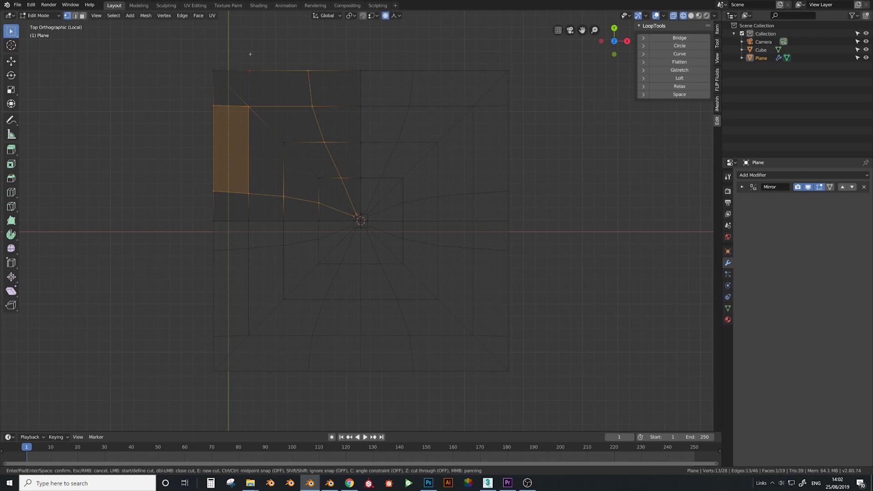
{"action": "key", "text": "Return"}
{"action": "key", "text": "x"}
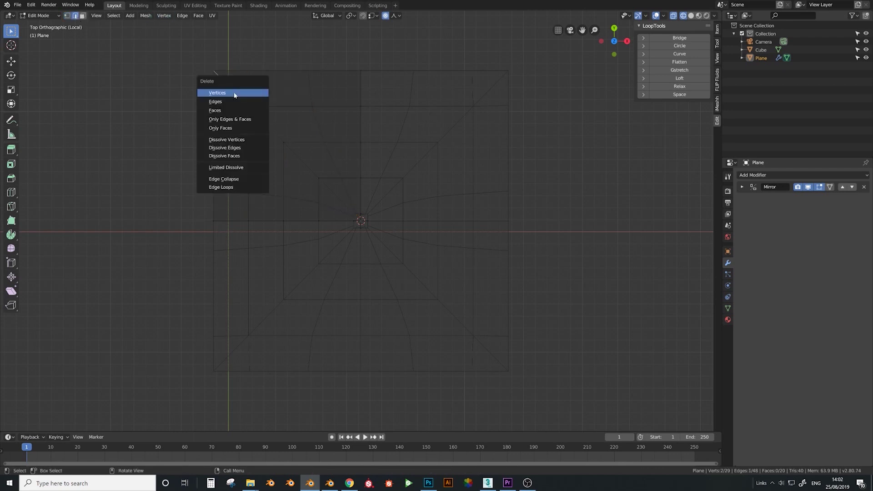
{"action": "left_click", "coordinate": [242, 146]}
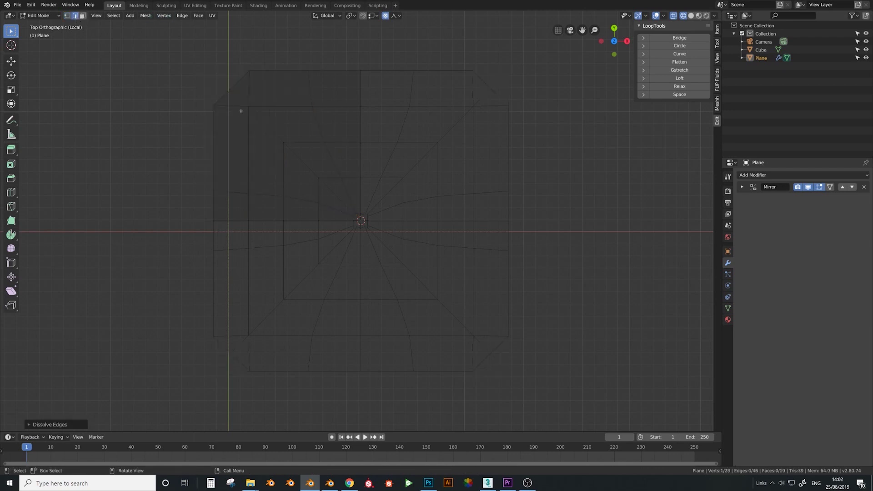
{"action": "key", "text": "ctrl+z"}
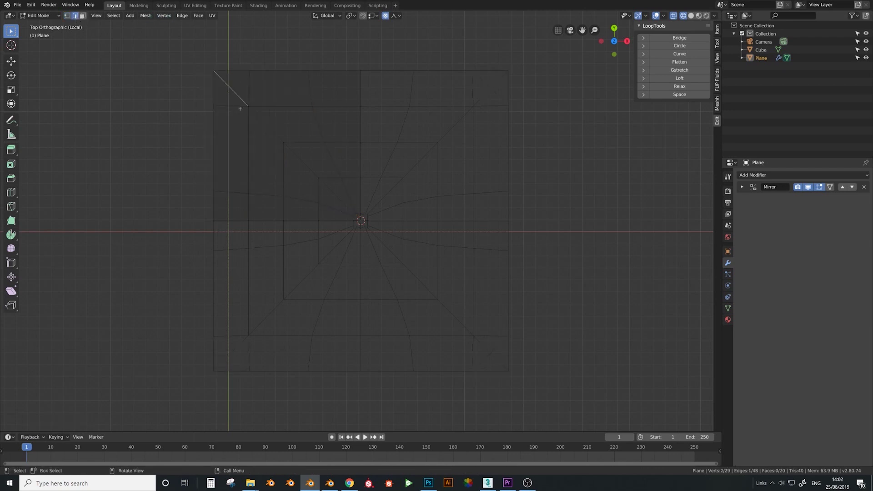
Delete the diagonal edge in the quadrant's outer corner, fill the gap with one face, and display the plane in solid shading.
{"action": "key", "text": "x"}
{"action": "left_click", "coordinate": [244, 64]}
{"action": "key", "text": "f"}
{"action": "key", "text": "z"}
{"action": "left_click", "coordinate": [347, 149]}
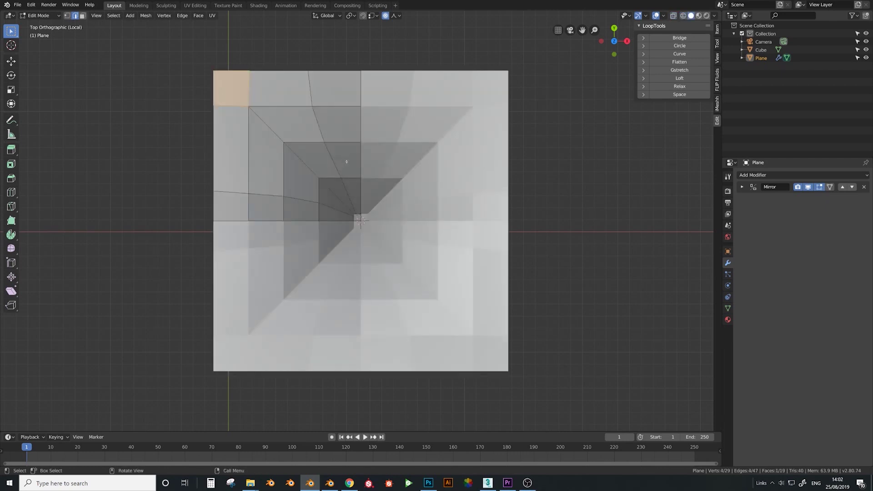
Add an Array modifier to the mirrored plane with Merge enabled and a Count of 3.
{"action": "key", "text": "Tab"}
{"action": "mouse_move", "coordinate": [347, 164]}
{"action": "middle_mouse_down"}
{"action": "mouse_move", "coordinate": [340, 142]}
{"action": "mouse_move", "coordinate": [315, 134]}
{"action": "mouse_move", "coordinate": [338, 160]}
{"action": "middle_mouse_up"}
{"action": "key", "text": "Tab"}
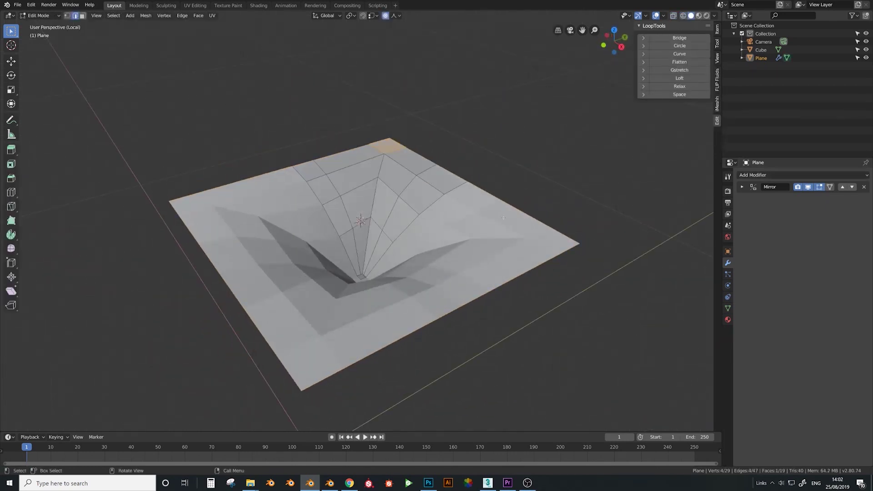
{"action": "middle_click_drag", "start_coordinate": [504, 218], "coordinate": [437, 201]}
{"action": "middle_click_drag", "start_coordinate": [396, 222], "coordinate": [396, 205]}
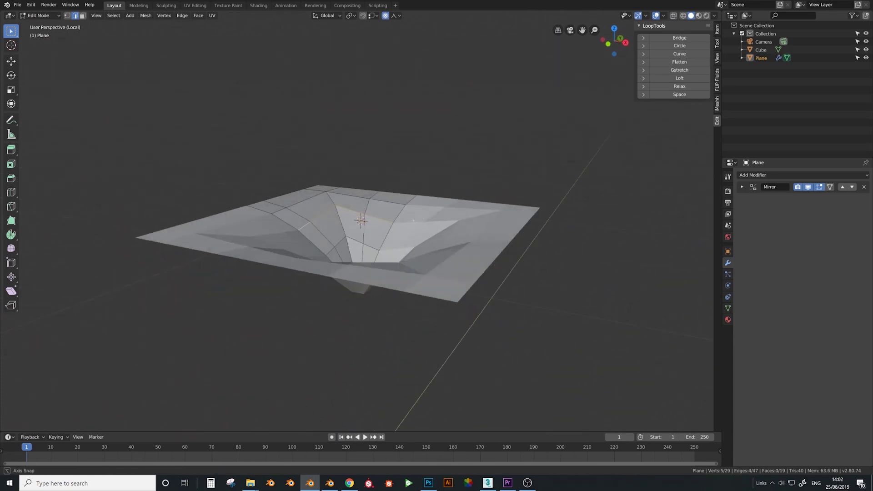
{"action": "key", "text": "Tab"}
{"action": "left_click", "coordinate": [755, 175]}
{"action": "left_click", "coordinate": [718, 194]}
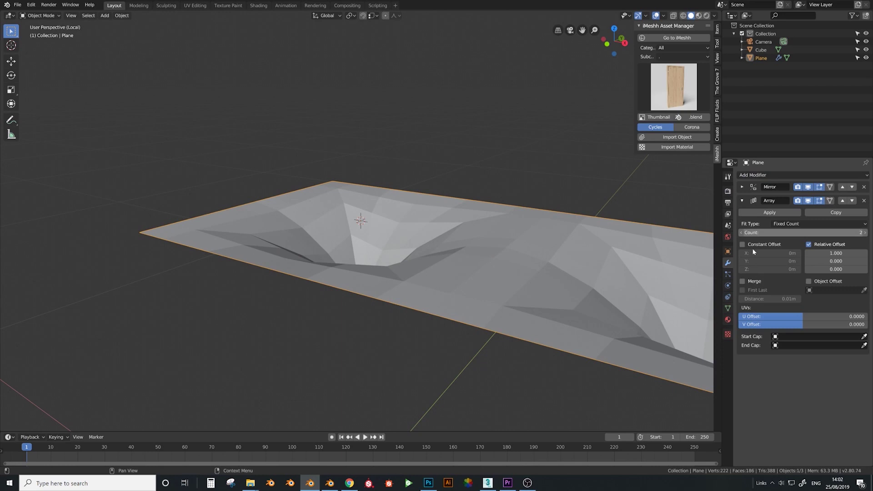
{"action": "left_click", "coordinate": [743, 281]}
{"action": "left_click", "coordinate": [743, 200]}
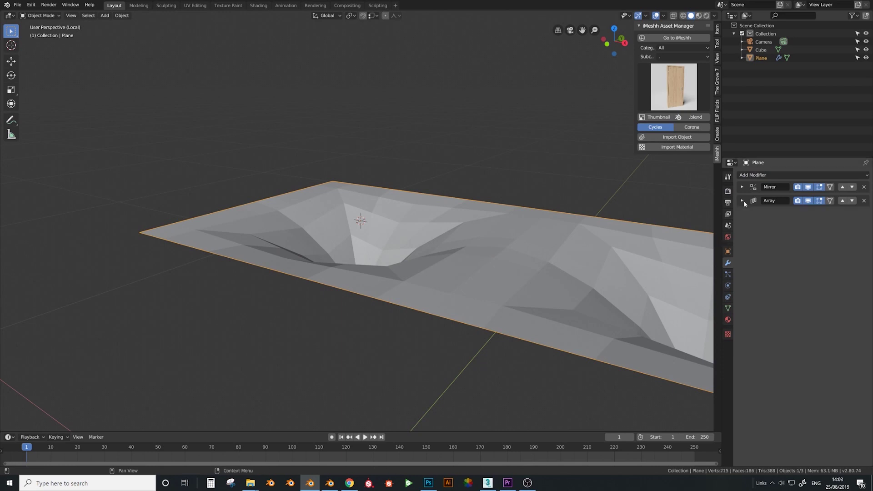
{"action": "left_click", "coordinate": [742, 201]}
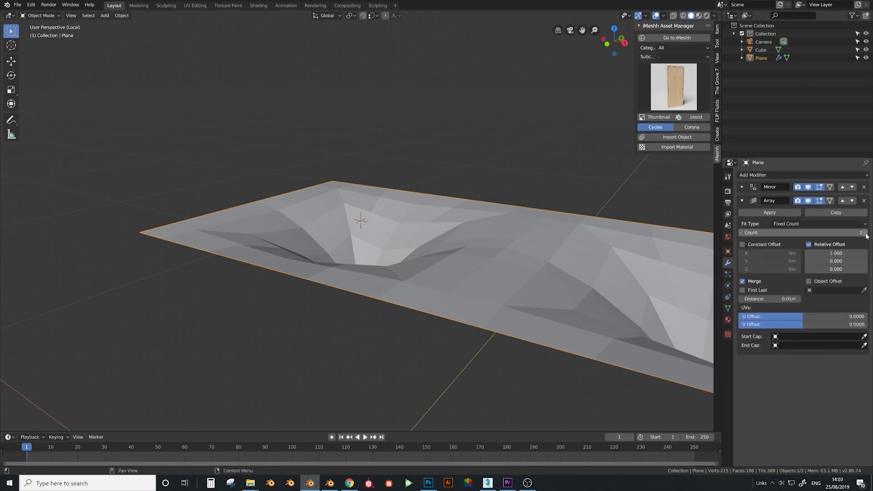
Duplicate the Array modifier and set the copy to a Count of 8 with Relative Offset X 0 and Y 1.
{"action": "left_click", "coordinate": [818, 212]}
{"action": "left_click", "coordinate": [743, 201]}
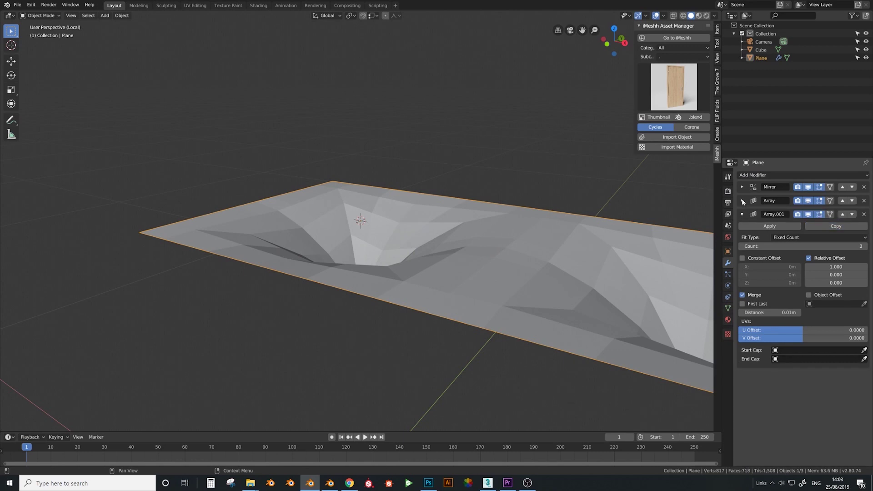
{"action": "left_click", "coordinate": [836, 274]}
{"action": "type", "text": "1"}
{"action": "key", "text": "Return"}
{"action": "left_click", "coordinate": [865, 246]}
{"action": "left_click", "coordinate": [864, 246]}
{"action": "left_click", "coordinate": [865, 246]}
{"action": "left_click", "coordinate": [864, 246]}
{"action": "left_click", "coordinate": [864, 246]}
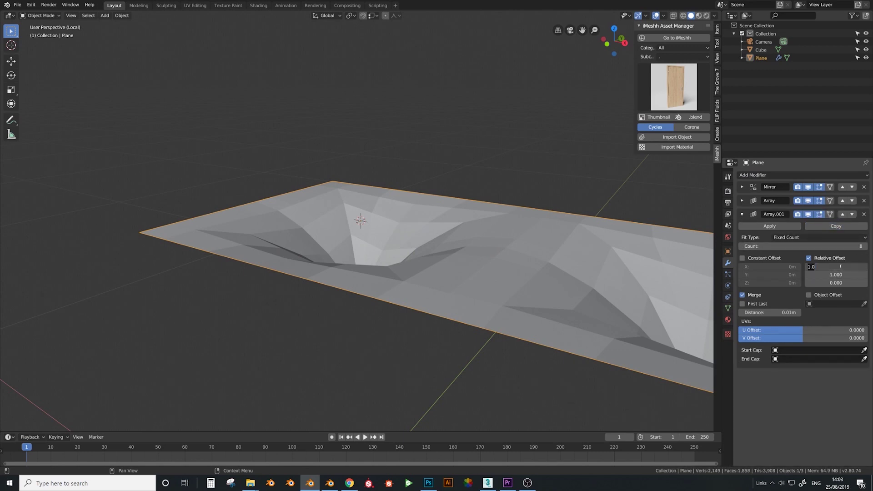
{"action": "type", "text": "0"}
{"action": "key", "text": "Return"}
Add a Subdivision Surface modifier to the arrayed plane and shade it smooth.
{"action": "scroll", "coordinate": [608, 232], "scroll_direction": "down", "scroll_amount": 7}
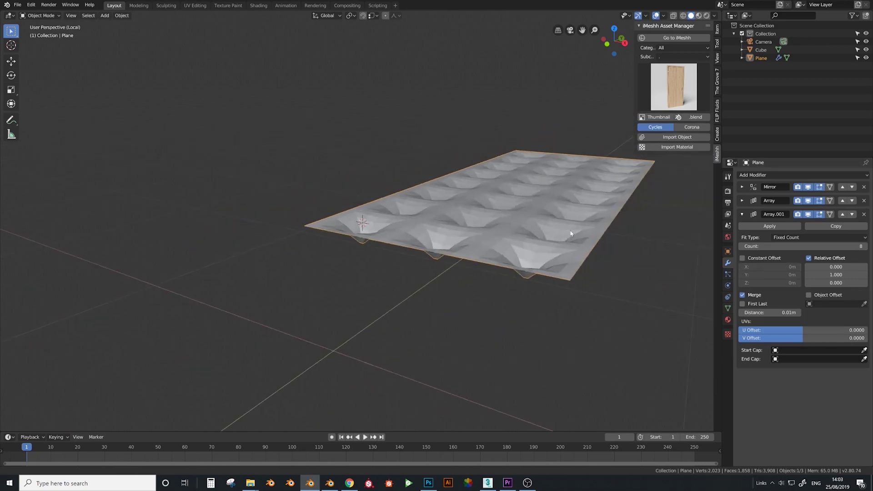
{"action": "middle_click_drag", "start_coordinate": [571, 233], "coordinate": [546, 284]}
{"action": "scroll", "coordinate": [479, 256], "scroll_direction": "up", "scroll_amount": 2}
{"action": "middle_click_drag", "start_coordinate": [546, 285], "coordinate": [466, 237], "text": "shift"}
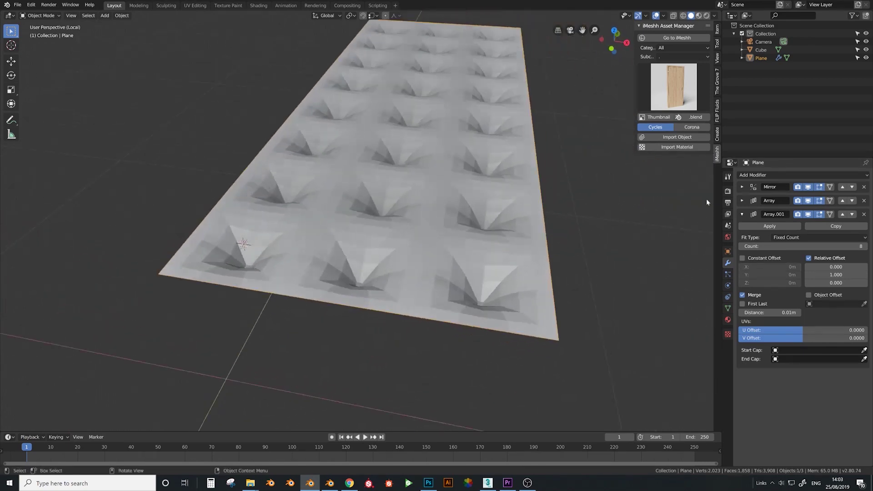
{"action": "left_click", "coordinate": [757, 176]}
{"action": "left_click", "coordinate": [716, 307]}
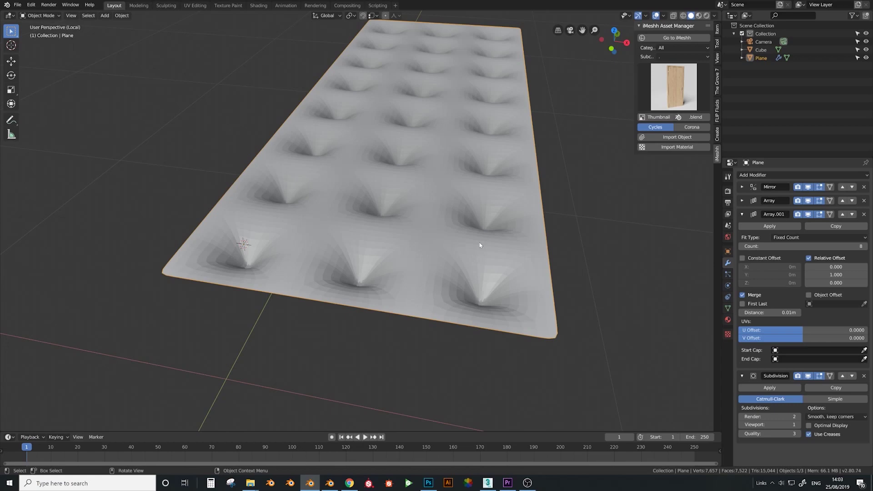
{"action": "right_click", "coordinate": [479, 245]}
{"action": "left_click", "coordinate": [464, 232]}
Delete the innermost vertex of the quadrant in Edit Mode to open a hole at the bottom of each dimple.
{"action": "middle_click_drag", "start_coordinate": [464, 232], "coordinate": [327, 266]}
{"action": "scroll", "coordinate": [472, 231], "scroll_direction": "down", "scroll_amount": 4}
{"action": "scroll", "coordinate": [472, 230], "scroll_direction": "up", "scroll_amount": 4}
{"action": "scroll", "coordinate": [436, 205], "scroll_direction": "up", "scroll_amount": 3}
{"action": "key", "text": "Tab"}
{"action": "middle_click_drag", "start_coordinate": [207, 243], "coordinate": [256, 253]}
{"action": "middle_click_drag", "start_coordinate": [131, 337], "coordinate": [218, 313], "text": "shift"}
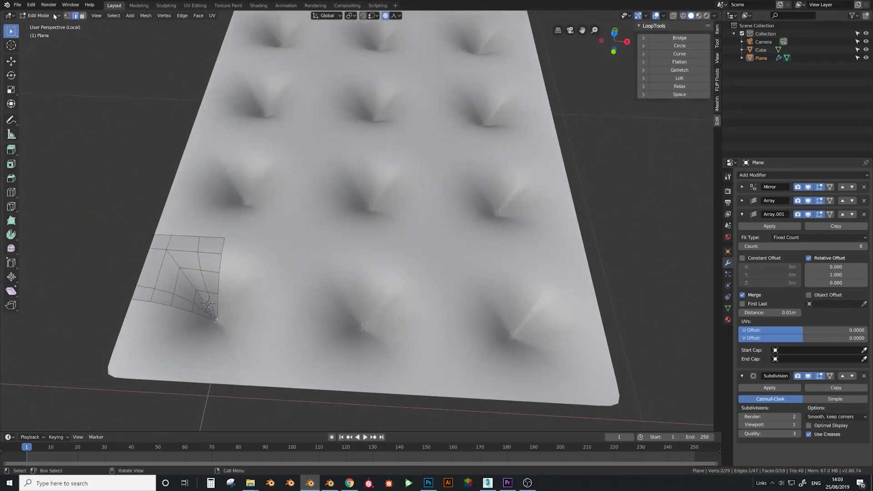
{"action": "key", "text": "x"}
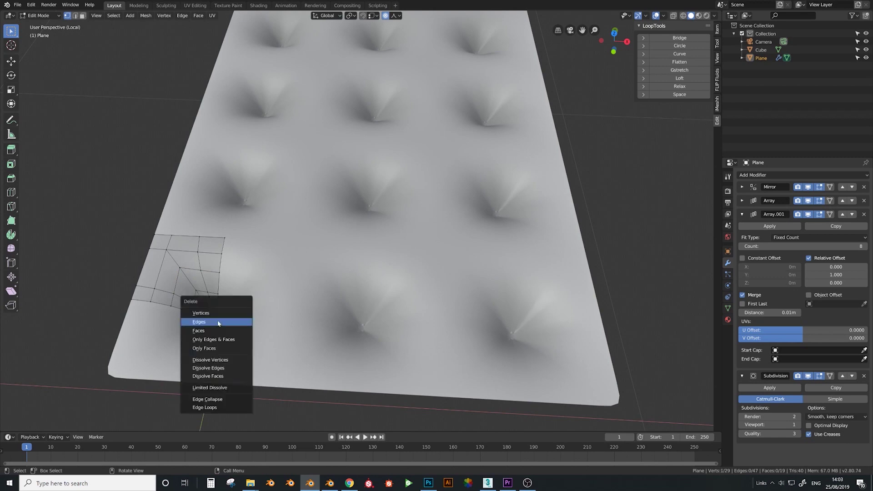
{"action": "left_click", "coordinate": [216, 320]}
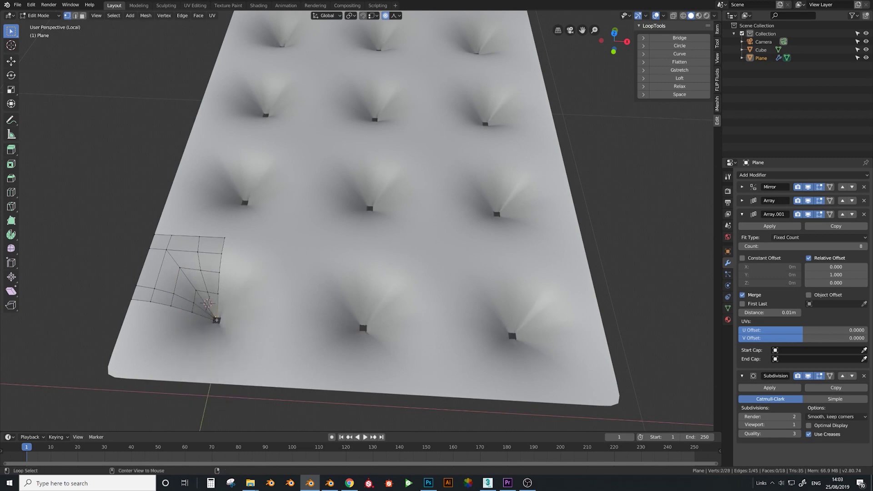
Delete the extra vertex on the rim of the hole at the dimple's bottom.
{"action": "left_click", "coordinate": [216, 320], "text": "alt"}
{"action": "middle_click_drag", "start_coordinate": [216, 320], "coordinate": [273, 302], "text": "shift"}
{"action": "scroll", "coordinate": [273, 302], "scroll_direction": "up", "scroll_amount": 4}
{"action": "middle_click_drag", "start_coordinate": [186, 386], "coordinate": [301, 271], "text": "shift"}
{"action": "scroll", "coordinate": [301, 270], "scroll_direction": "up", "scroll_amount": 3}
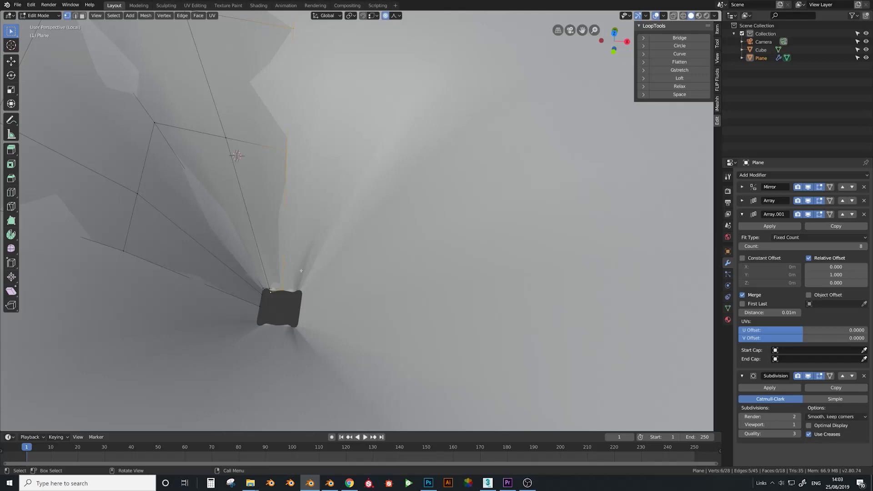
{"action": "left_click", "coordinate": [267, 293]}
{"action": "key", "text": "x"}
{"action": "left_click", "coordinate": [272, 296]}
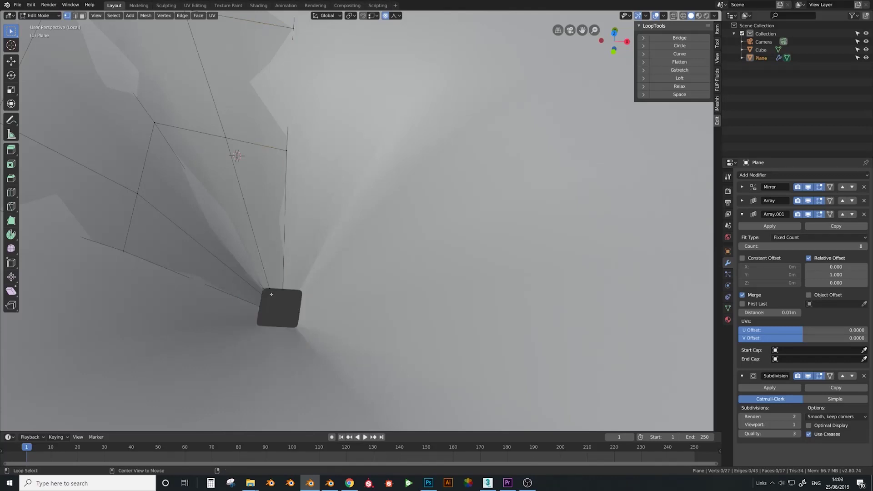
Check the LoopTools add-on in the Preferences, and round the selected hole rim with LoopTools Circle.
{"action": "left_click", "coordinate": [31, 5]}
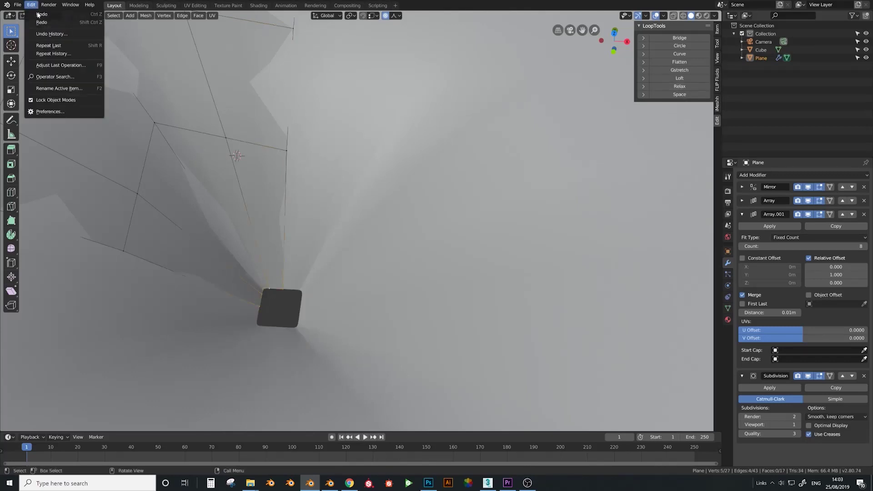
{"action": "left_click", "coordinate": [60, 116]}
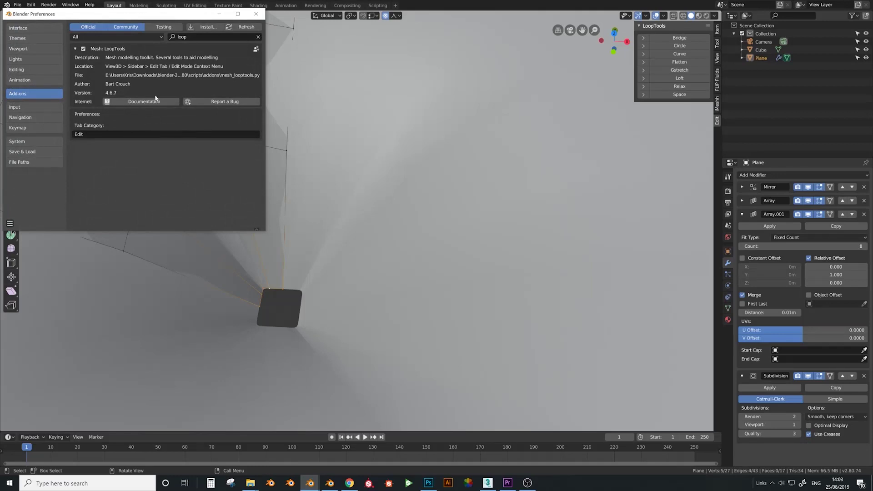
{"action": "left_click", "coordinate": [256, 15]}
{"action": "left_click", "coordinate": [686, 45]}
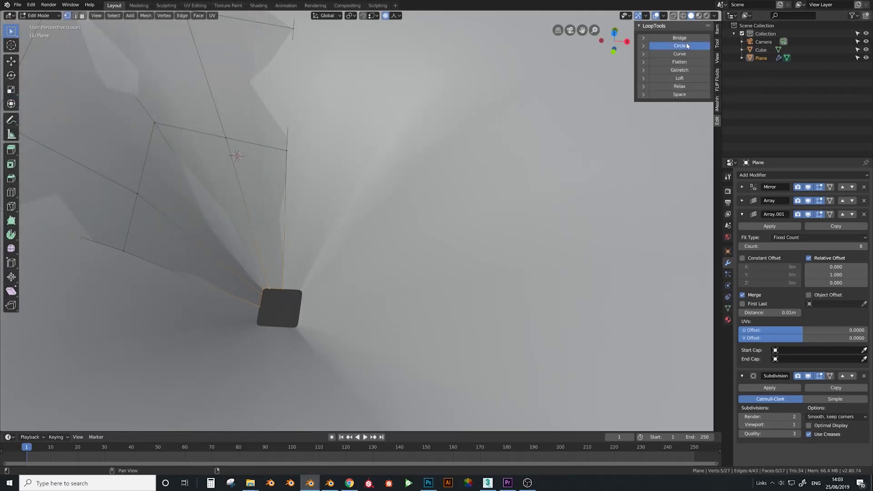
Examine the rounded holes and smooth dimples across the arrayed plane in both Object and Edit Mode.
{"action": "scroll", "coordinate": [382, 230], "scroll_direction": "down", "scroll_amount": 8}
{"action": "scroll", "coordinate": [327, 236], "scroll_direction": "up", "scroll_amount": 4}
{"action": "middle_click_drag", "start_coordinate": [382, 229], "coordinate": [424, 195]}
{"action": "key", "text": "Tab"}
{"action": "scroll", "coordinate": [298, 242], "scroll_direction": "down", "scroll_amount": 8}
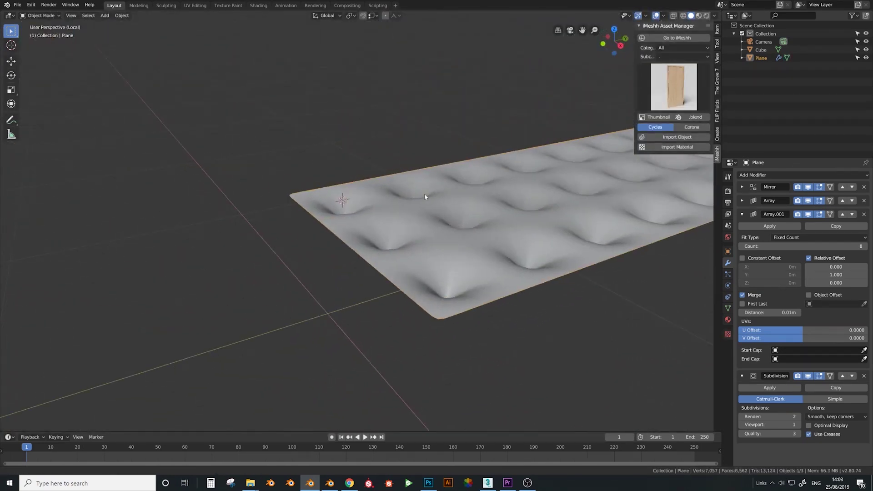
{"action": "scroll", "coordinate": [425, 194], "scroll_direction": "up", "scroll_amount": 4}
{"action": "middle_click_drag", "start_coordinate": [346, 214], "coordinate": [378, 240]}
{"action": "key", "text": "Tab"}
{"action": "scroll", "coordinate": [377, 240], "scroll_direction": "down", "scroll_amount": 6}
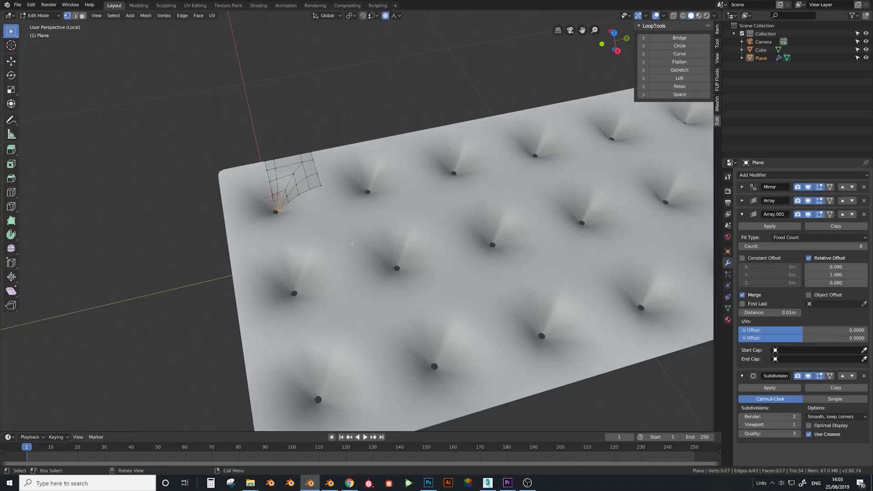
Leave local view and move the tufted plane over the seat between the armrests in top view.
{"action": "key", "text": "Tab"}
{"action": "key", "text": "KP_Divide"}
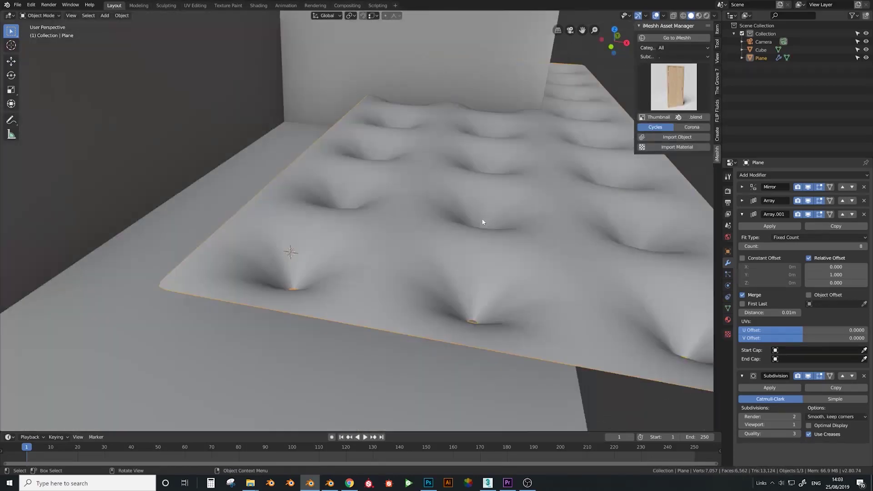
{"action": "key", "text": "KP_7"}
{"action": "scroll", "coordinate": [447, 348], "scroll_direction": "down", "scroll_amount": 8}
{"action": "scroll", "coordinate": [448, 348], "scroll_direction": "down", "scroll_amount": 3}
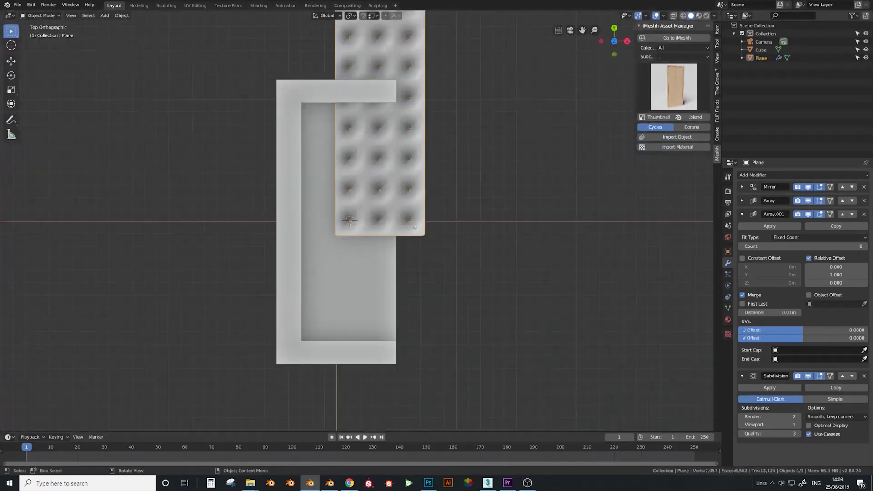
{"action": "key", "text": "g"}
{"action": "left_click", "coordinate": [416, 362]}
Scale and reposition the tufted plane to fit within the seat area between the armrests, and enter Edit Mode.
{"action": "key", "text": "s"}
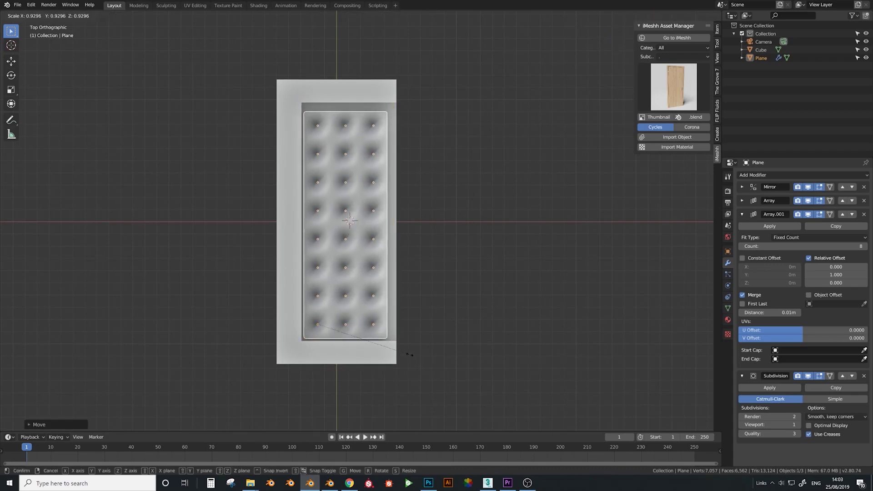
{"action": "left_click", "coordinate": [409, 357]}
{"action": "key", "text": "g"}
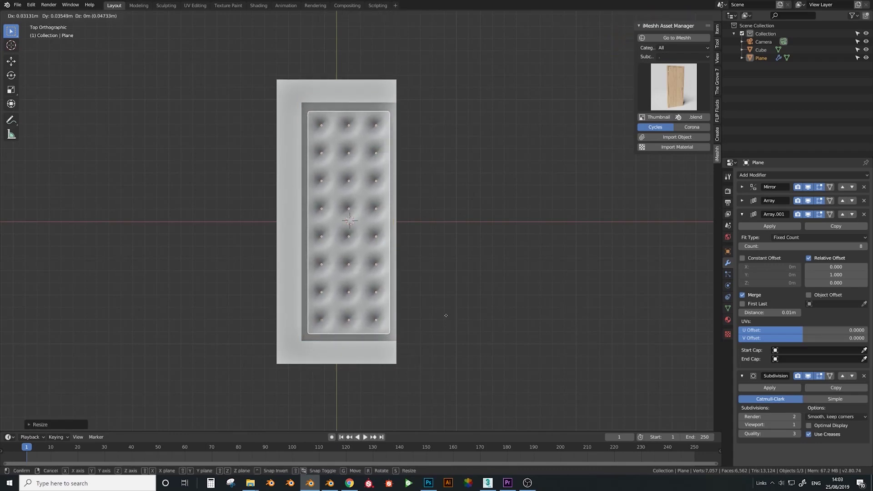
{"action": "left_click", "coordinate": [446, 315]}
{"action": "key", "text": "s"}
{"action": "left_click", "coordinate": [479, 298]}
{"action": "key", "text": "g"}
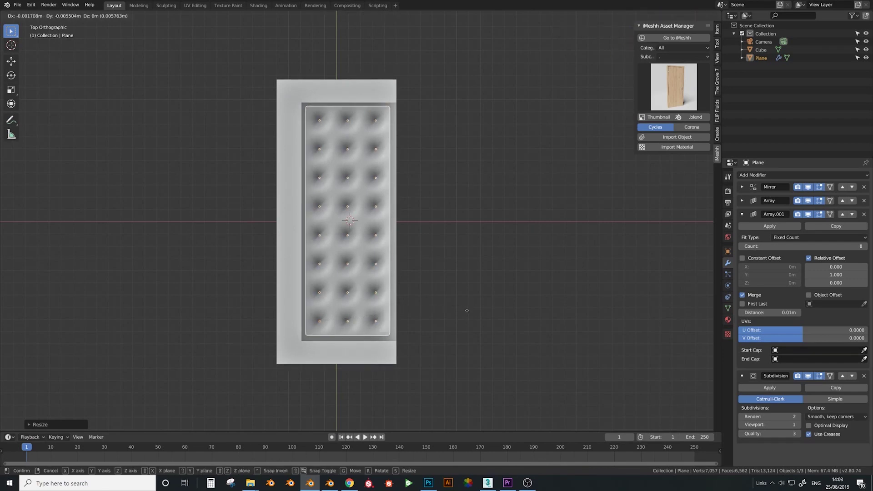
{"action": "left_click", "coordinate": [468, 310]}
{"action": "key", "text": "Tab"}
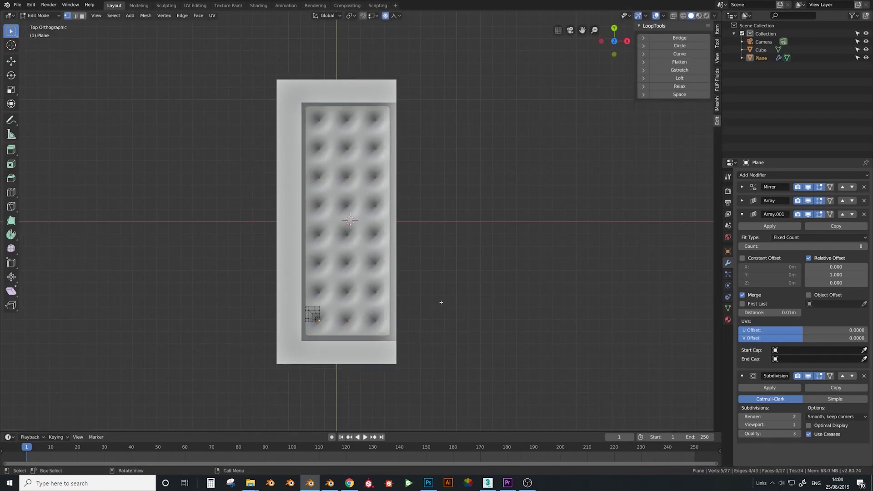
Apply the Mirror and both Array modifiers on the tufted plane, keep the Subdivision modifier, and enter Edit Mode.
{"action": "key", "text": "Tab"}
{"action": "key", "text": "Tab"}
{"action": "key", "text": "Tab"}
{"action": "left_click", "coordinate": [742, 187]}
{"action": "left_click", "coordinate": [748, 199]}
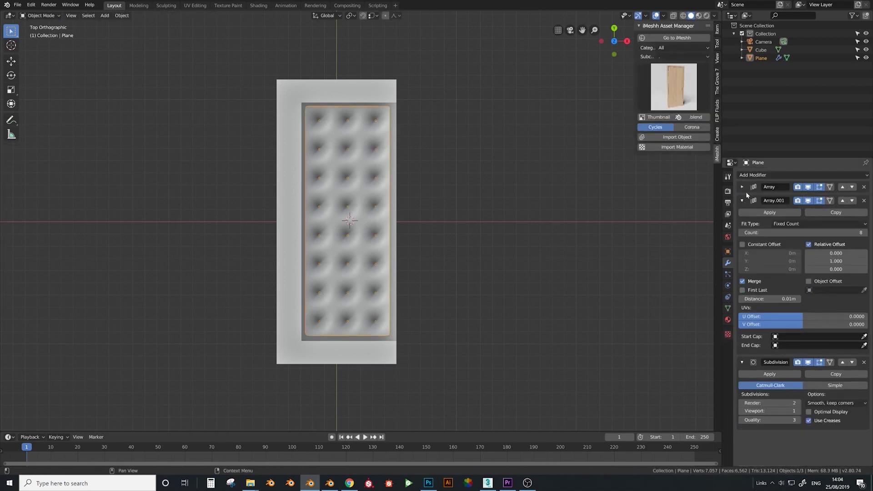
{"action": "left_click", "coordinate": [756, 212]}
{"action": "left_click", "coordinate": [744, 200]}
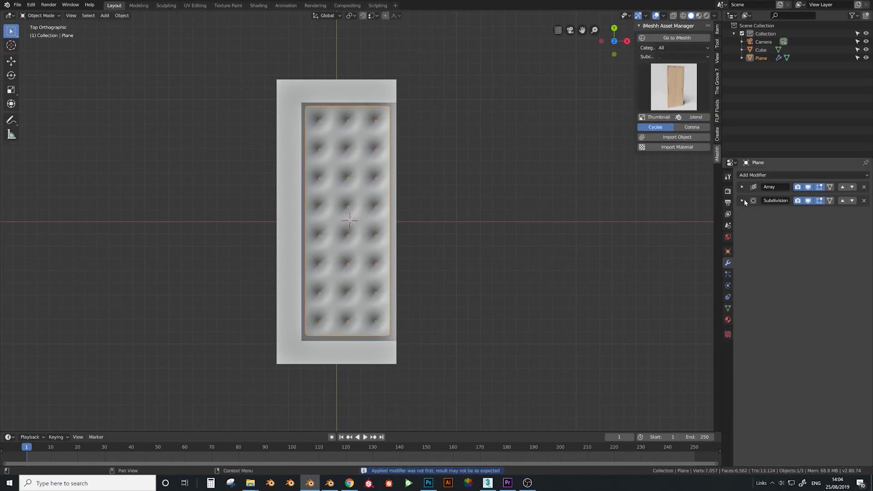
{"action": "left_click", "coordinate": [742, 187]}
{"action": "left_click", "coordinate": [748, 198]}
{"action": "key", "text": "Tab"}
{"action": "scroll", "coordinate": [402, 263], "scroll_direction": "up", "scroll_amount": 2}
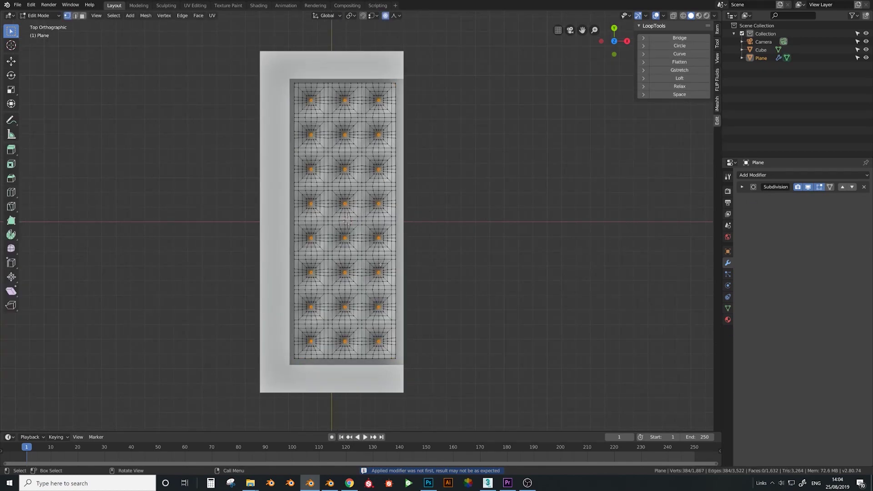
In wireframe shading, box-select everything except one and a half dimples at the panel's front edge and delete the selected vertices.
{"action": "key", "text": "z"}
{"action": "left_click", "coordinate": [364, 264]}
{"action": "key", "text": "a"}
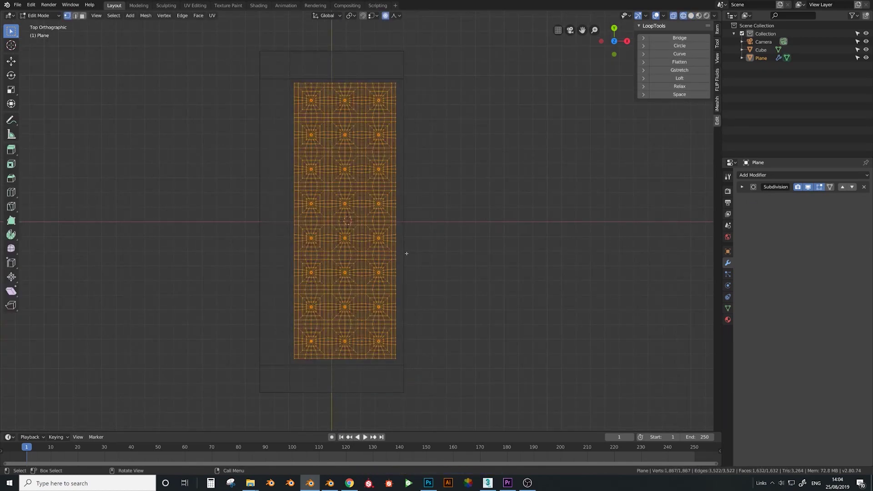
{"action": "key", "text": "alt+a"}
{"action": "key", "text": "b"}
{"action": "left_click_drag", "start_coordinate": [407, 258], "coordinate": [250, 478]}
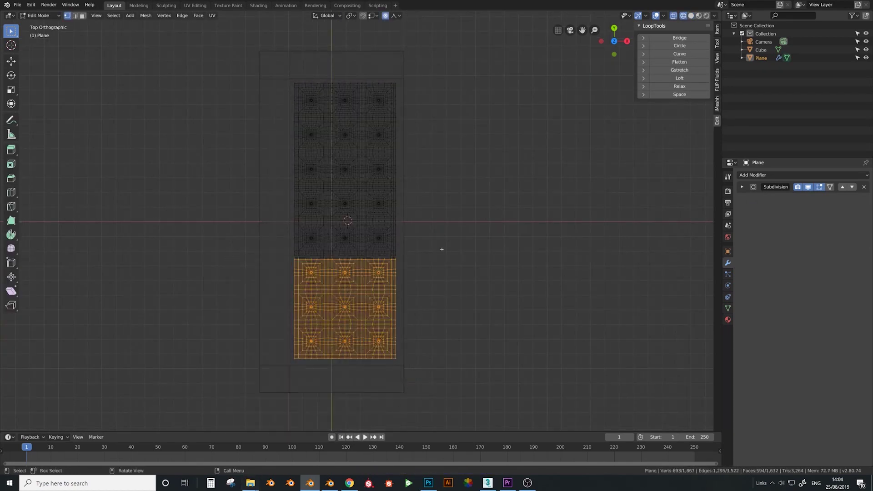
{"action": "key", "text": "b"}
{"action": "left_click_drag", "start_coordinate": [430, 219], "coordinate": [69, 26]}
{"action": "key", "text": "b"}
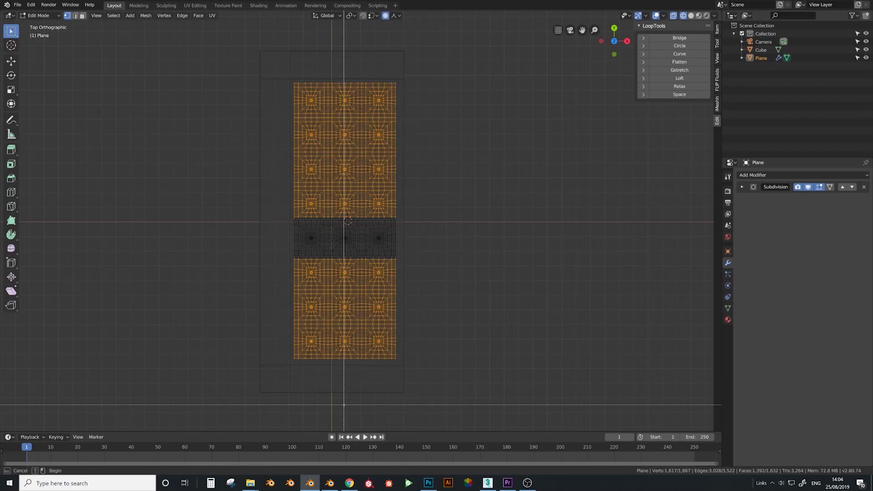
{"action": "left_click_drag", "start_coordinate": [344, 405], "coordinate": [291, 217]}
{"action": "scroll", "coordinate": [345, 296], "scroll_direction": "up", "scroll_amount": 8}
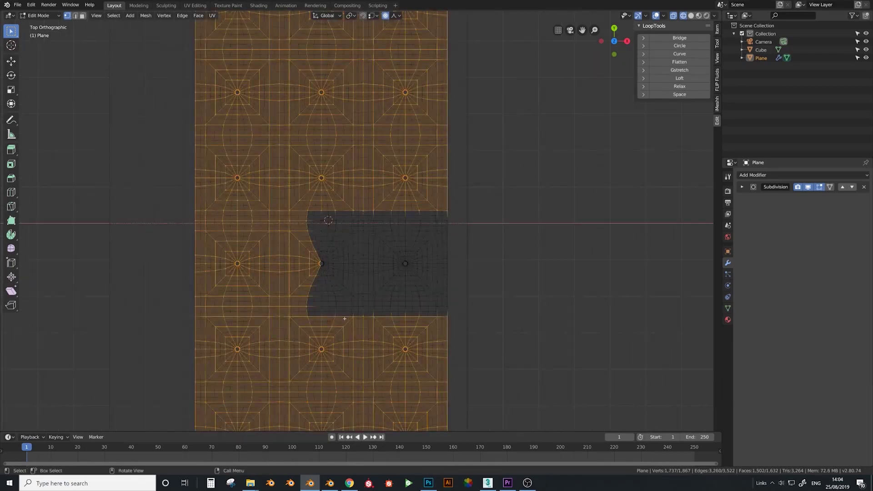
{"action": "key", "text": "x"}
{"action": "left_click", "coordinate": [301, 297]}
{"action": "scroll", "coordinate": [298, 296], "scroll_direction": "down", "scroll_amount": 5}
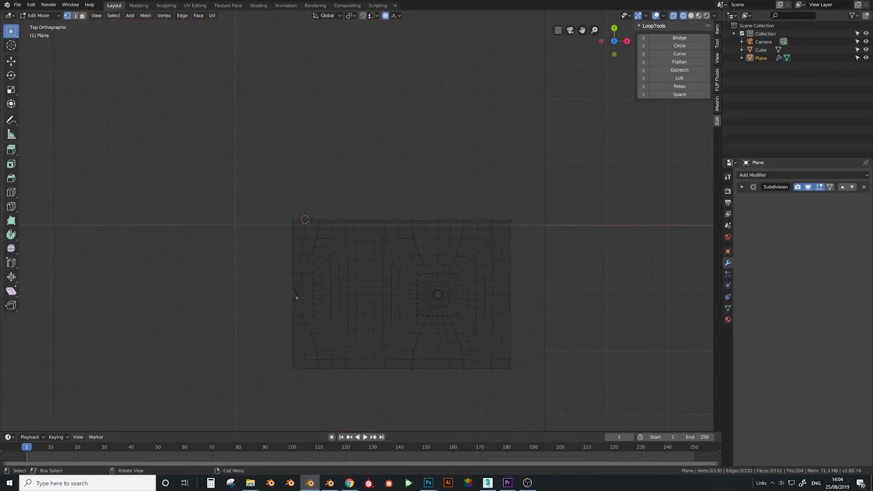
Return to solid shading and extrude the remaining section's front edge outward along X.
{"action": "key", "text": "z"}
{"action": "left_click", "coordinate": [348, 300]}
{"action": "mouse_move", "coordinate": [349, 300]}
{"action": "middle_mouse_down"}
{"action": "mouse_move", "coordinate": [287, 227]}
{"action": "mouse_move", "coordinate": [364, 250]}
{"action": "mouse_move", "coordinate": [440, 243]}
{"action": "mouse_move", "coordinate": [438, 233]}
{"action": "middle_mouse_up"}
{"action": "scroll", "coordinate": [364, 250], "scroll_direction": "up", "scroll_amount": 3}
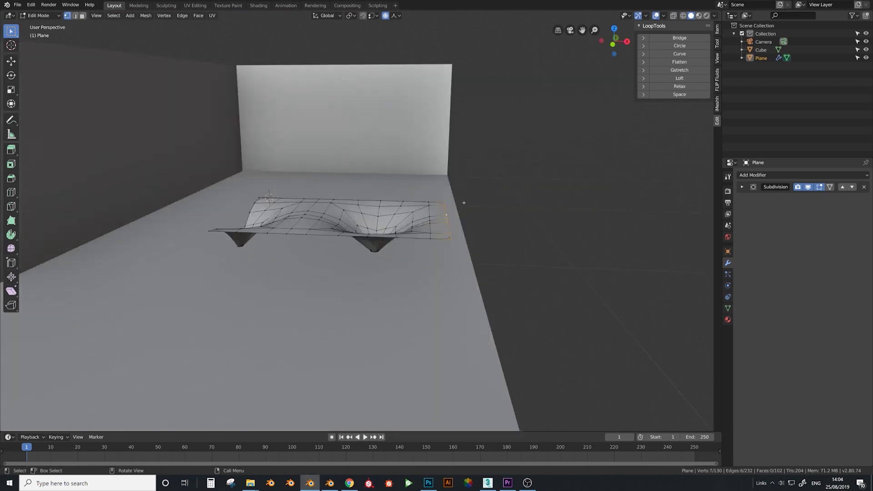
{"action": "key", "text": "e"}
{"action": "key", "text": "x"}
{"action": "left_click", "coordinate": [499, 204]}
{"action": "middle_click_drag", "start_coordinate": [499, 204], "coordinate": [396, 206], "text": "shift"}
Extrude the front edge a further short distance along X, turn off proportional editing, and lower the edge slightly along Z.
{"action": "scroll", "coordinate": [397, 206], "scroll_direction": "up", "scroll_amount": 5}
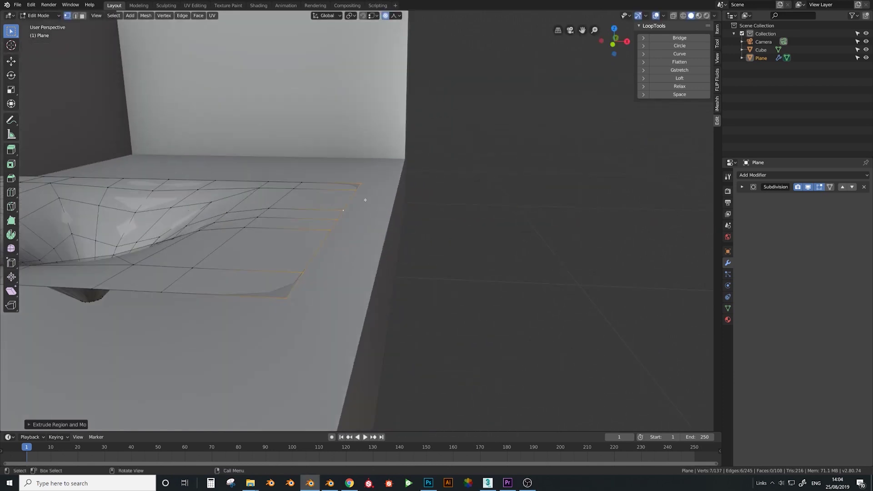
{"action": "key", "text": "e"}
{"action": "key", "text": "x"}
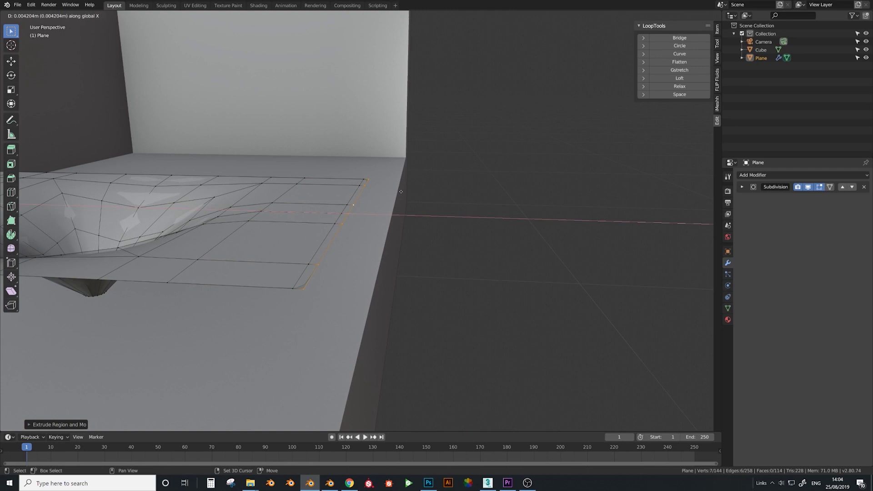
{"action": "left_click", "coordinate": [401, 191]}
{"action": "key", "text": "g"}
{"action": "key", "text": "x"}
{"action": "right_click", "coordinate": [400, 207]}
{"action": "key", "text": "o"}
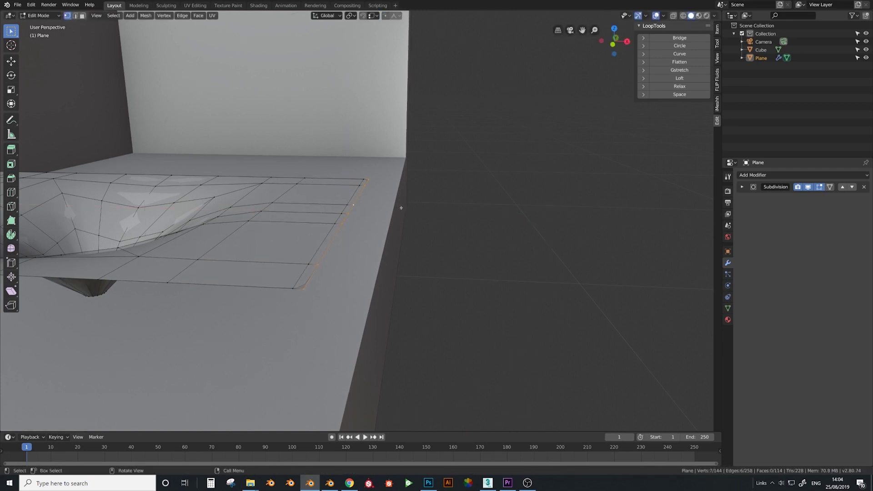
{"action": "key", "text": "g"}
{"action": "key", "text": "z"}
{"action": "left_click", "coordinate": [399, 235]}
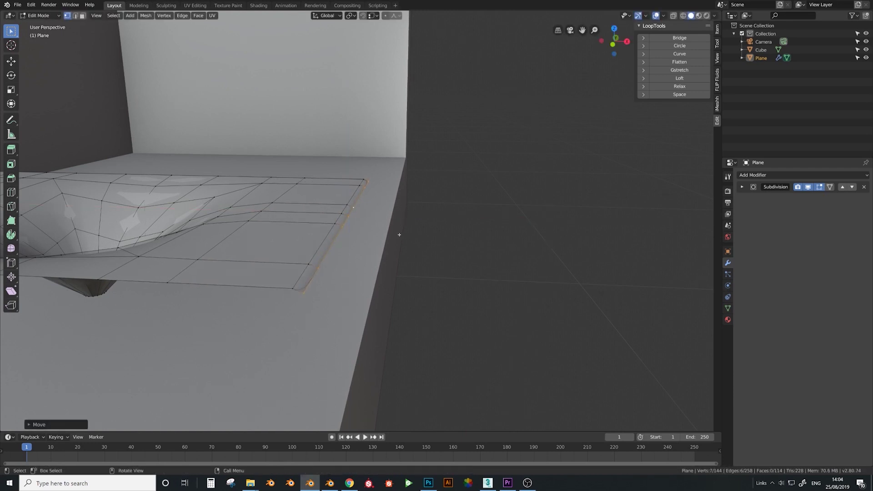
Extrude the front edge slightly downward and again a short distance outward along X to form the seam groove.
{"action": "key", "text": "e"}
{"action": "key", "text": "Escape"}
{"action": "left_click", "coordinate": [395, 276]}
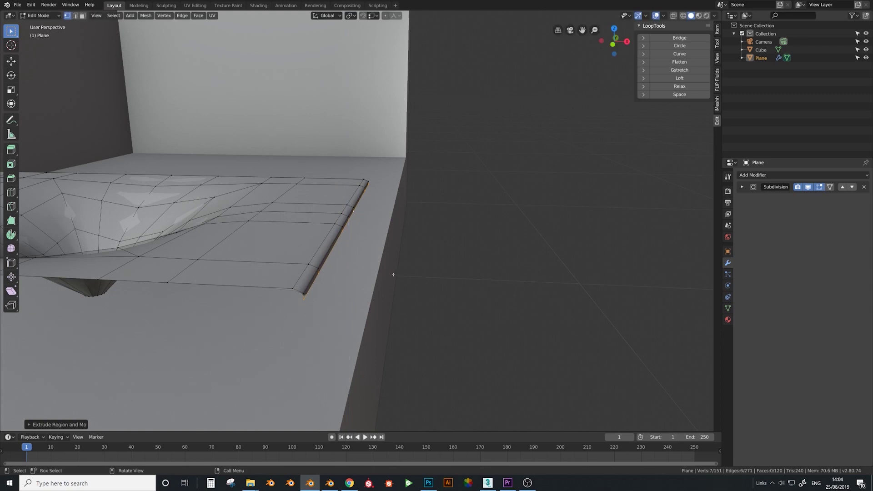
{"action": "key", "text": "e"}
{"action": "key", "text": "x"}
{"action": "left_click", "coordinate": [427, 277]}
{"action": "key", "text": "e"}
{"action": "key", "text": "z"}
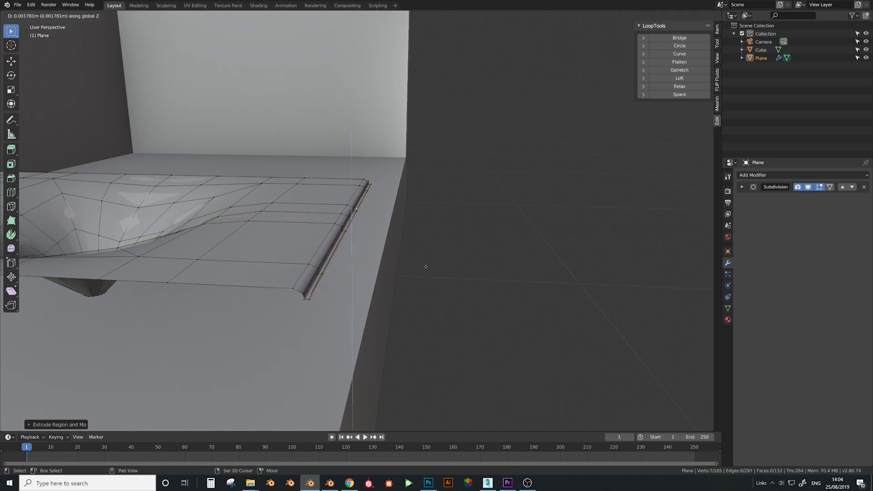
{"action": "left_click", "coordinate": [425, 264]}
{"action": "key", "text": "ctrl+z"}
Raise the groove's outer edge slightly along Z and extrude another short segment outward from it.
{"action": "key", "text": "g"}
{"action": "key", "text": "z"}
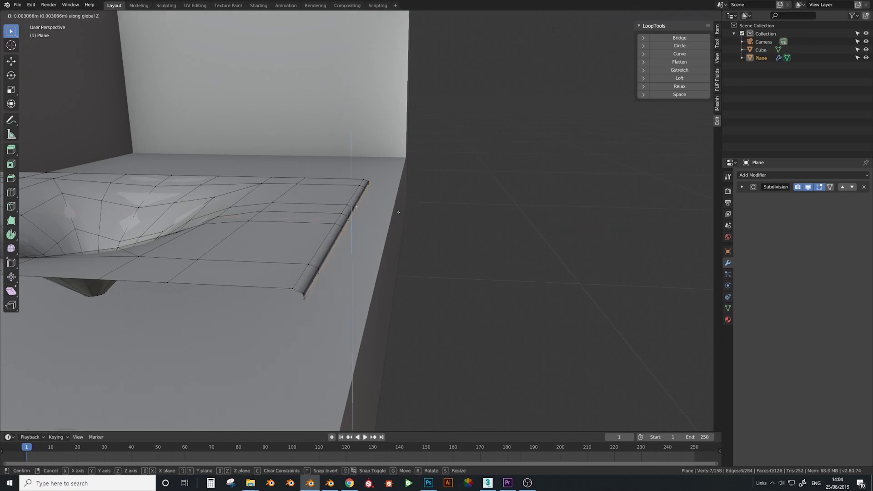
{"action": "left_click", "coordinate": [398, 212]}
{"action": "key", "text": "e"}
{"action": "left_click", "coordinate": [398, 212]}
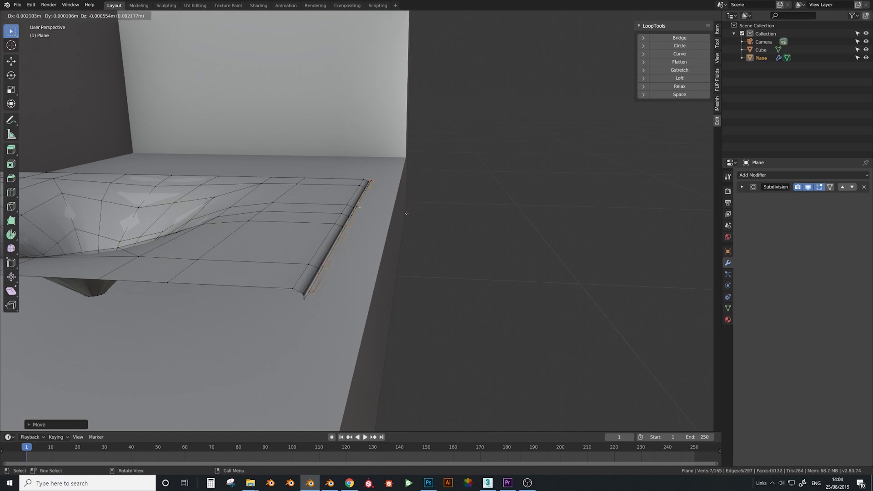
{"action": "left_click", "coordinate": [408, 213]}
Extrude two more short segments to curl the seam profile and shift its end back along X.
{"action": "middle_click_drag", "start_coordinate": [409, 214], "coordinate": [400, 218]}
{"action": "key", "text": "e"}
{"action": "left_click", "coordinate": [405, 215]}
{"action": "key", "text": "e"}
{"action": "left_click", "coordinate": [401, 217]}
{"action": "key", "text": "g"}
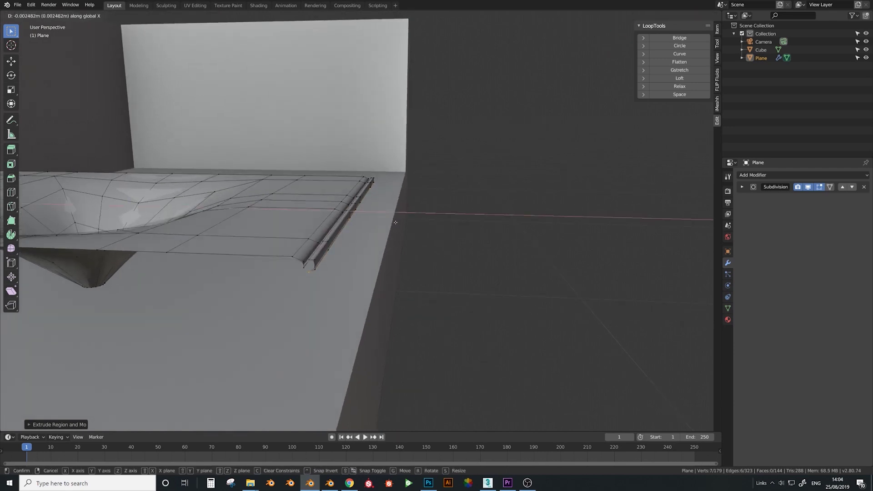
{"action": "left_click", "coordinate": [395, 223]}
Extrude the seam's end edge down to form the cushion's front face, and raise the whole section slightly above the seat.
{"action": "key", "text": "e"}
{"action": "left_click", "coordinate": [376, 370]}
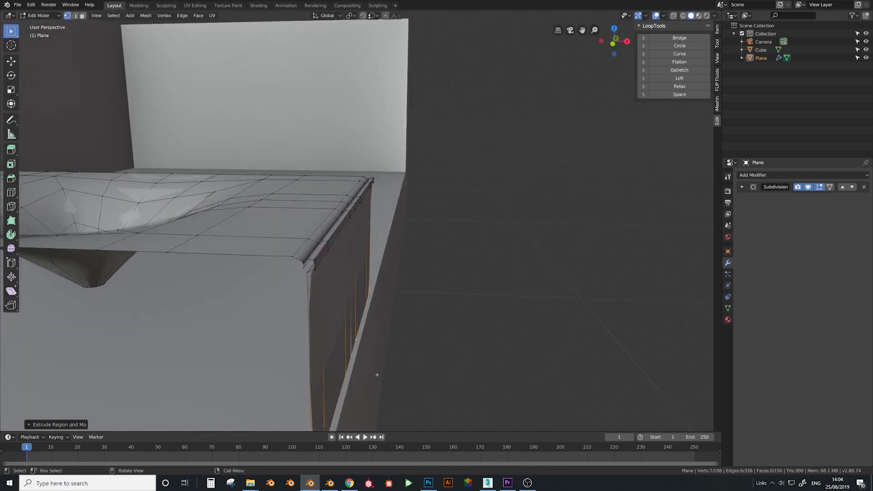
{"action": "middle_click_drag", "start_coordinate": [376, 370], "coordinate": [346, 261]}
{"action": "key", "text": "Tab"}
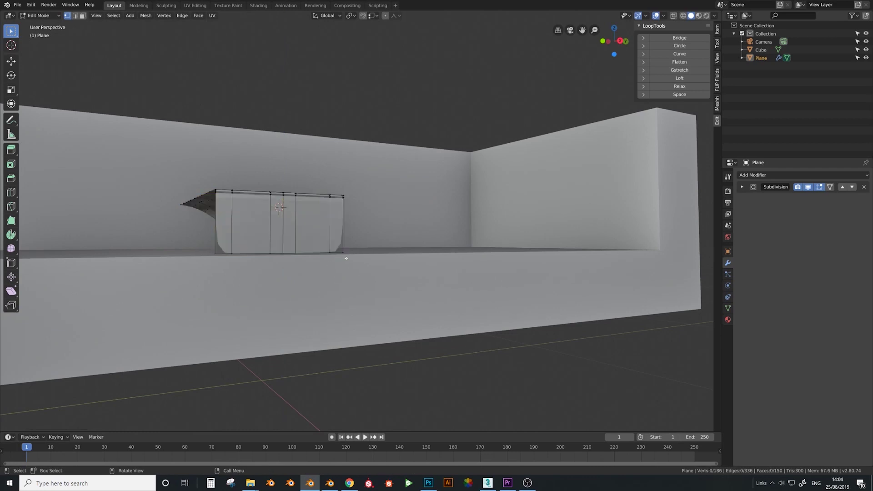
{"action": "key", "text": "Tab"}
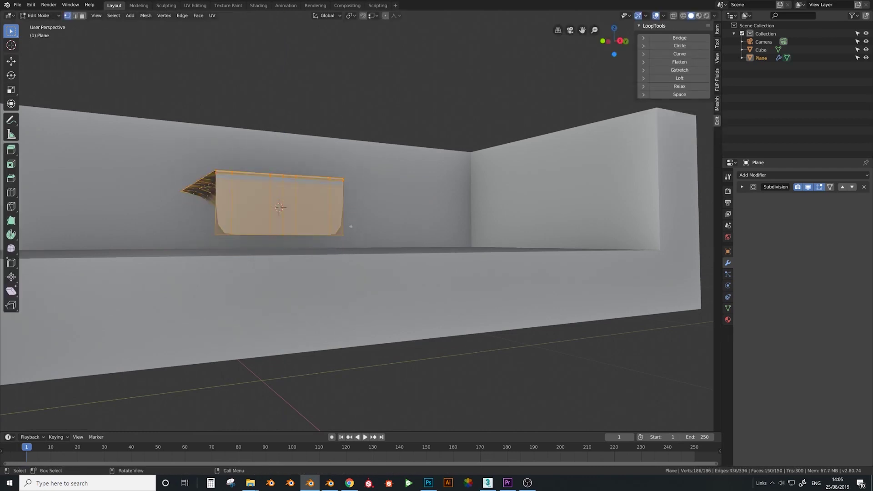
Lower the front face's bottom edge loop along Z to the seat surface.
{"action": "left_click", "coordinate": [318, 235]}
{"action": "left_click", "coordinate": [317, 235], "text": "alt"}
{"action": "key", "text": "g"}
{"action": "key", "text": "z"}
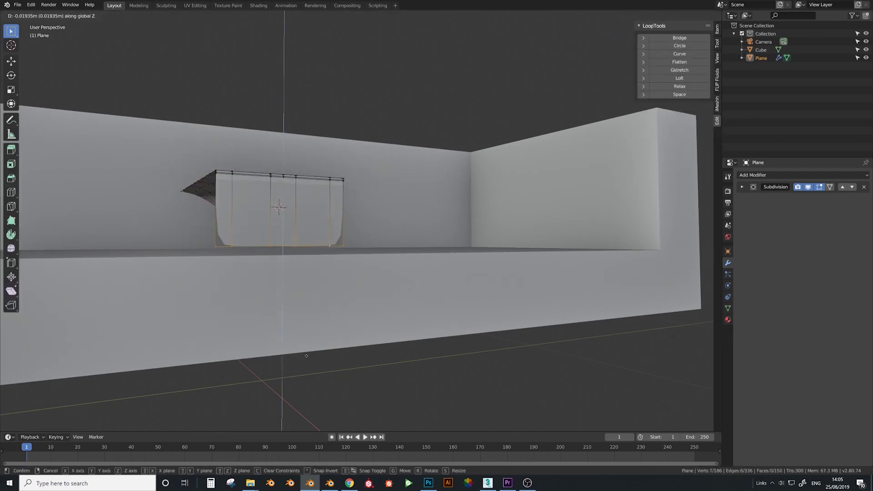
{"action": "left_click", "coordinate": [293, 398]}
Extrude the bottom edge inward along X to form a flap under the cushion.
{"action": "middle_click_drag", "start_coordinate": [282, 216], "coordinate": [336, 250]}
{"action": "key", "text": "e"}
{"action": "key", "text": "x"}
{"action": "left_click", "coordinate": [357, 249]}
Add two evenly spaced horizontal loop cuts across the cushion's front face.
{"action": "key", "text": "ctrl+r"}
{"action": "scroll", "coordinate": [298, 253], "scroll_direction": "up", "scroll_amount": 1}
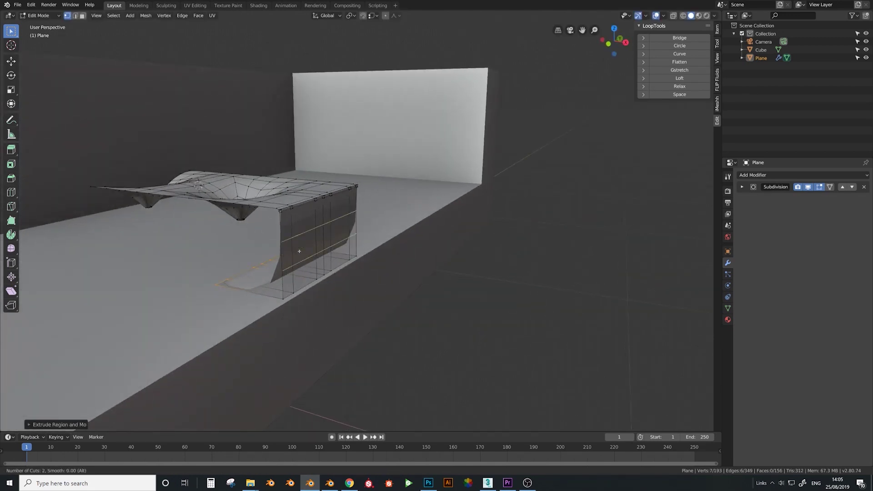
{"action": "left_click", "coordinate": [298, 252]}
{"action": "right_click", "coordinate": [298, 252]}
{"action": "key", "text": "ctrl+r"}
{"action": "left_click", "coordinate": [289, 280]}
{"action": "right_click", "coordinate": [288, 291]}
{"action": "key", "text": "ctrl+z"}
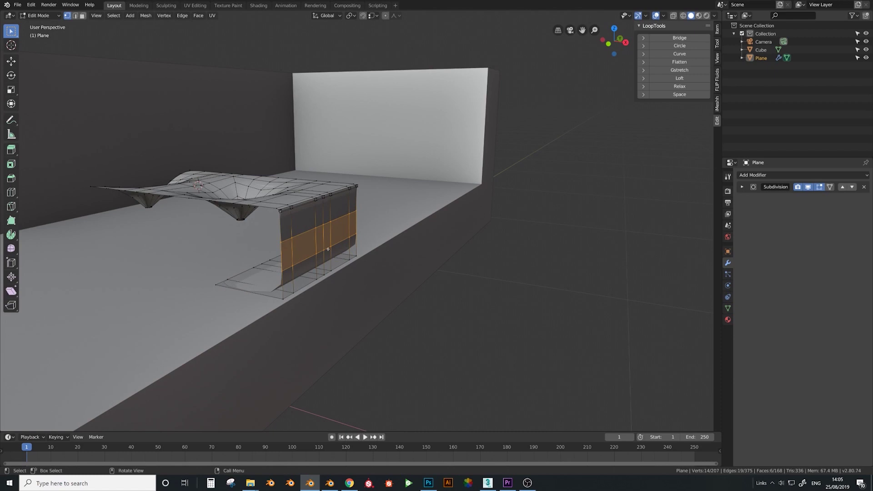
Move the two new loops outward along X to bulge the front face, and adjust their height along Z.
{"action": "key", "text": "g"}
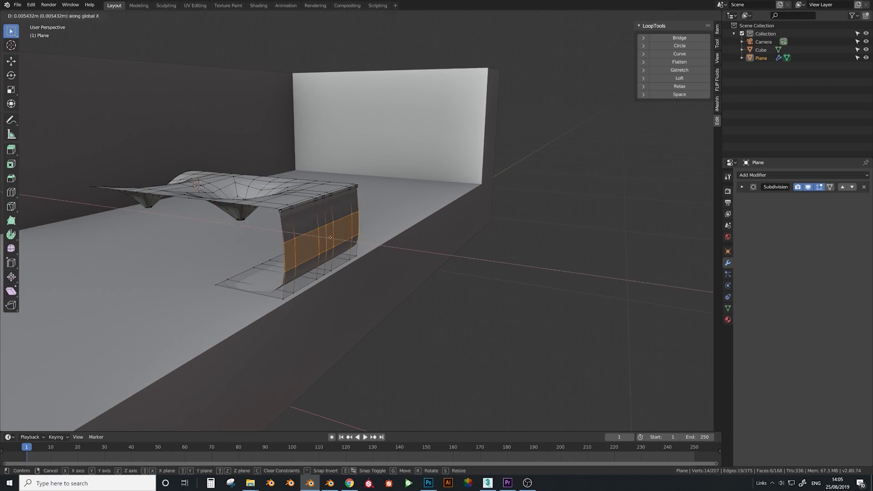
{"action": "left_click", "coordinate": [333, 238]}
{"action": "key", "text": "g"}
{"action": "key", "text": "shift+z"}
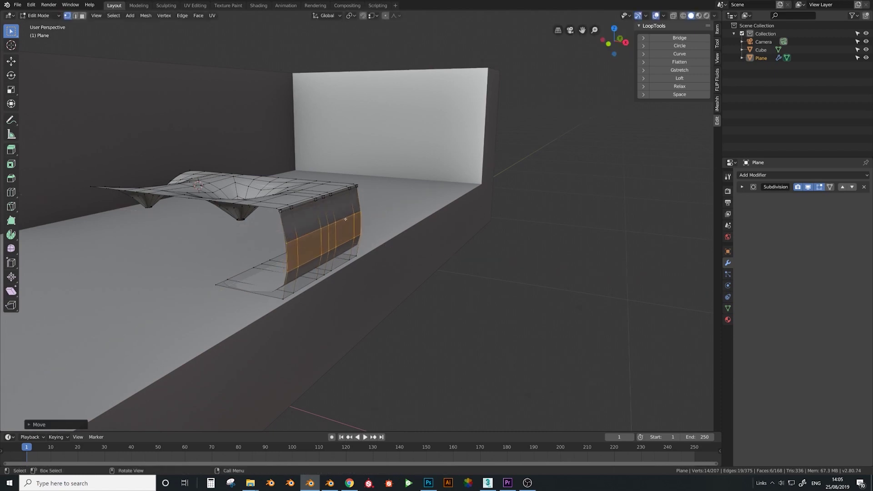
{"action": "left_click", "coordinate": [349, 170]}
{"action": "key", "text": "g"}
{"action": "key", "text": "z"}
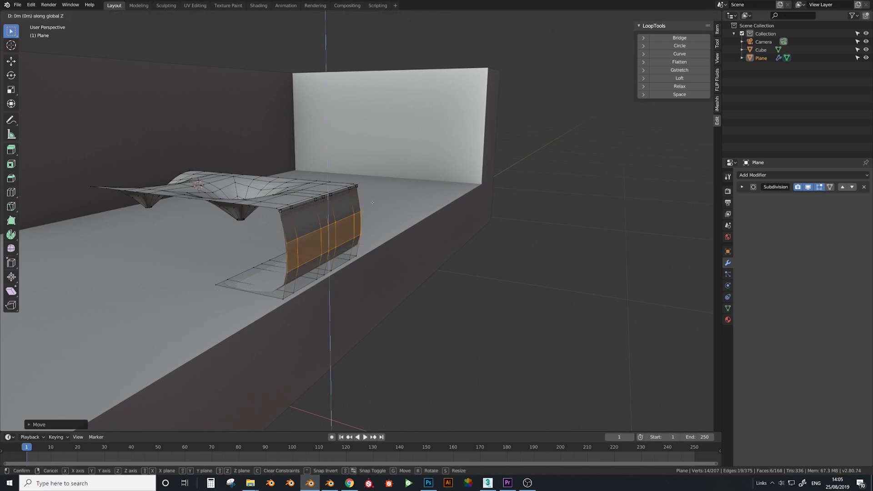
{"action": "left_click", "coordinate": [386, 172]}
Add supporting loop cuts on both sides of the bottom corner, one low on the front face and one on the underside flap.
{"action": "middle_click_drag", "start_coordinate": [388, 173], "coordinate": [348, 281]}
{"action": "key", "text": "ctrl+r"}
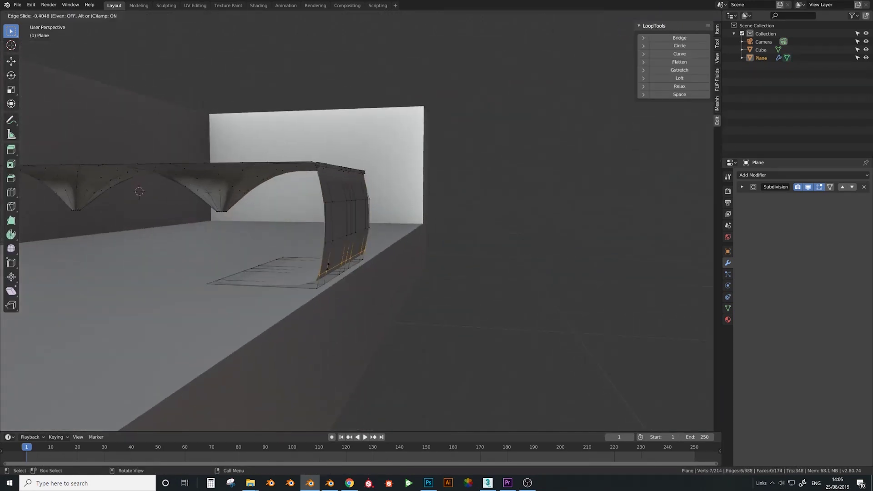
{"action": "left_click", "coordinate": [320, 287]}
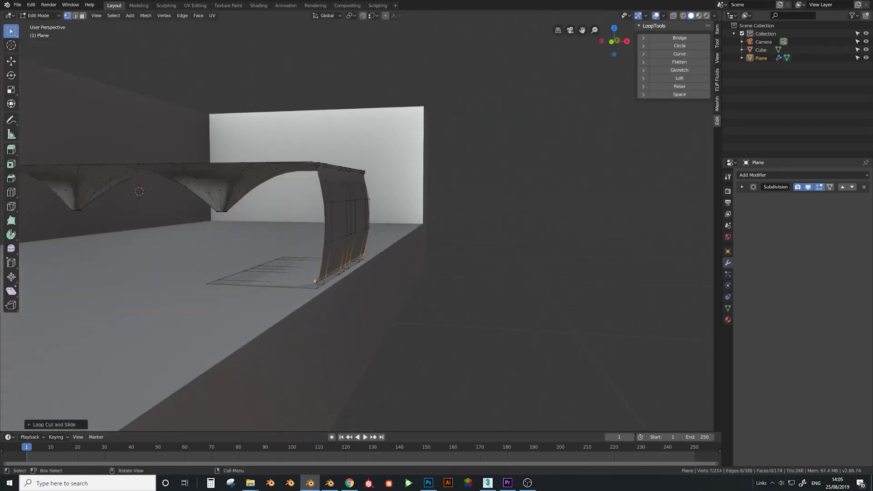
{"action": "left_click", "coordinate": [341, 292]}
{"action": "middle_click_drag", "start_coordinate": [348, 200], "coordinate": [487, 196]}
{"action": "scroll", "coordinate": [400, 236], "scroll_direction": "up", "scroll_amount": 2}
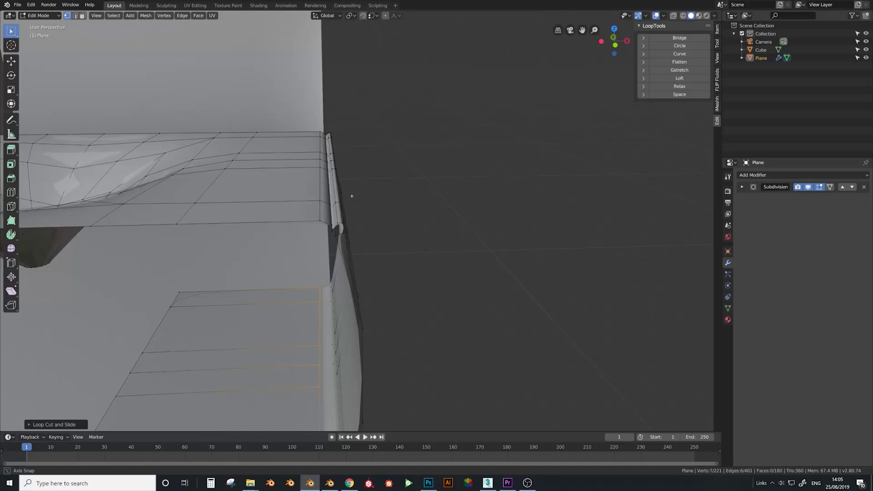
Duplicate the edge loop along the front seam in place, select its linked geometry, and clear the selection.
{"action": "middle_click_drag", "start_coordinate": [351, 196], "coordinate": [324, 255]}
{"action": "left_click", "coordinate": [321, 259]}
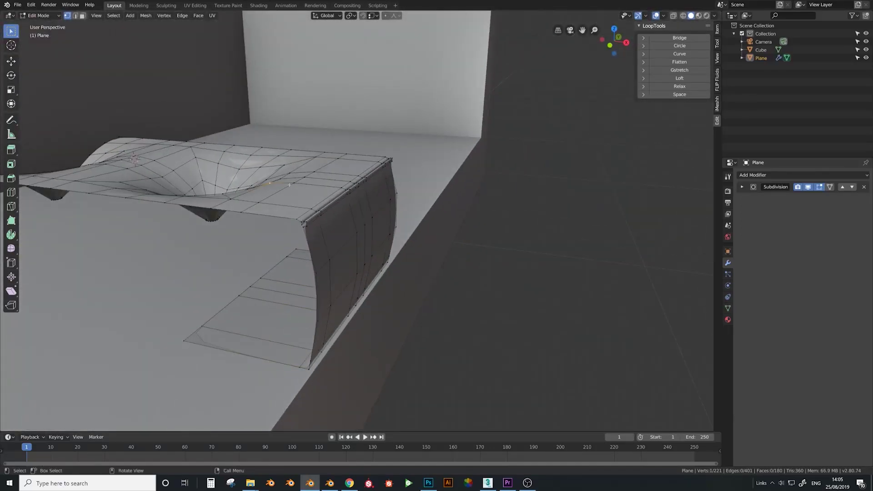
{"action": "middle_click_drag", "start_coordinate": [299, 180], "coordinate": [332, 171]}
{"action": "scroll", "coordinate": [328, 200], "scroll_direction": "up", "scroll_amount": 4}
{"action": "left_click", "coordinate": [351, 63], "text": "alt"}
{"action": "middle_click_drag", "start_coordinate": [352, 63], "coordinate": [403, 184]}
{"action": "key", "text": "shift+d"}
{"action": "key", "text": "ctrl+l"}
{"action": "scroll", "coordinate": [392, 166], "scroll_direction": "down", "scroll_amount": 4}
{"action": "key", "text": "alt+a"}
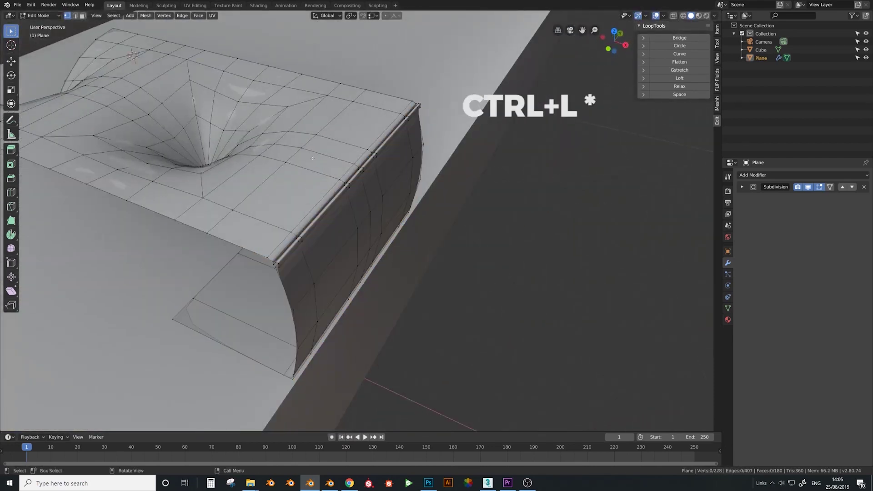
Bevel the lengthwise edge line running through the button hole with two segments and shrink the selection to its middle edge.
{"action": "middle_click_drag", "start_coordinate": [313, 158], "coordinate": [318, 154]}
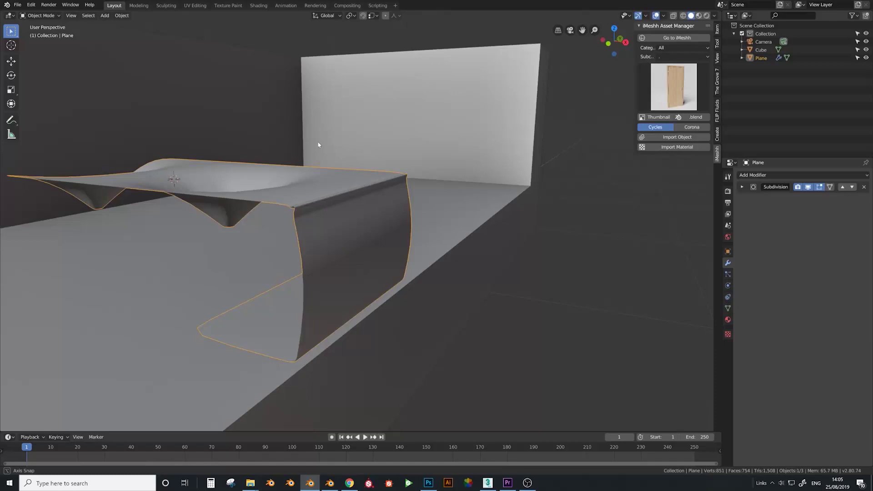
{"action": "middle_click_drag", "start_coordinate": [318, 145], "coordinate": [333, 222]}
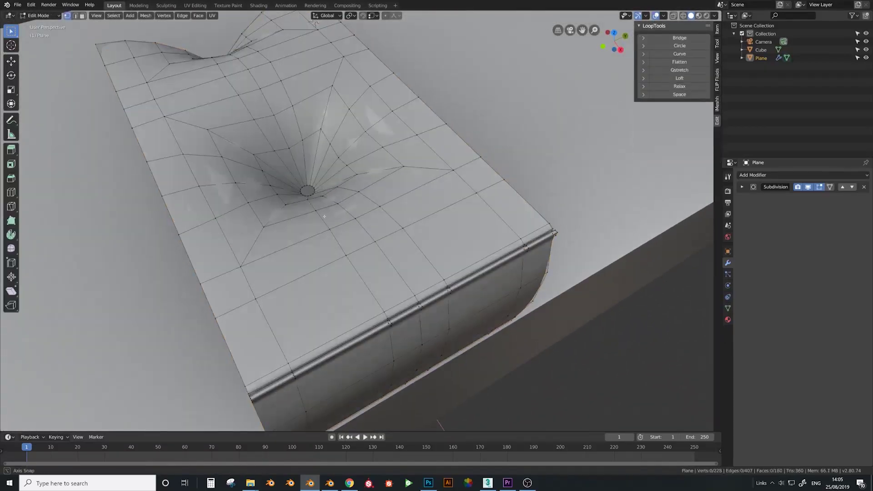
{"action": "middle_click_drag", "start_coordinate": [350, 220], "coordinate": [374, 219]}
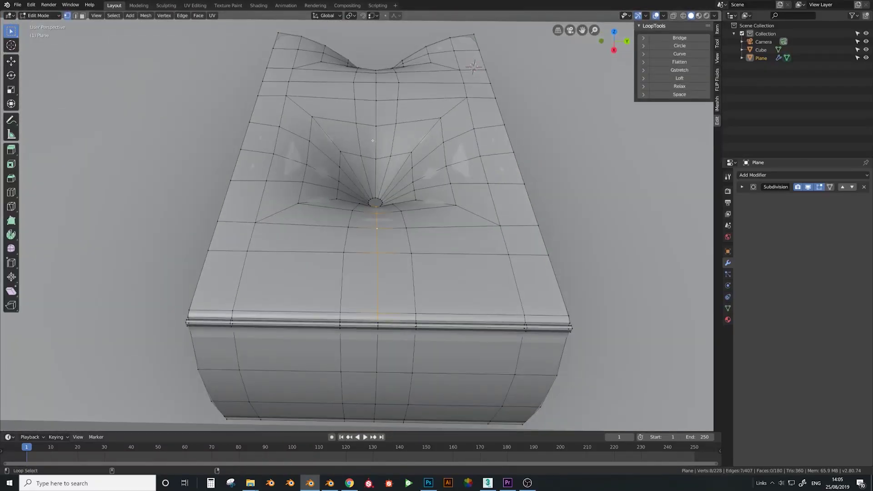
{"action": "scroll", "coordinate": [411, 113], "scroll_direction": "up", "scroll_amount": 5}
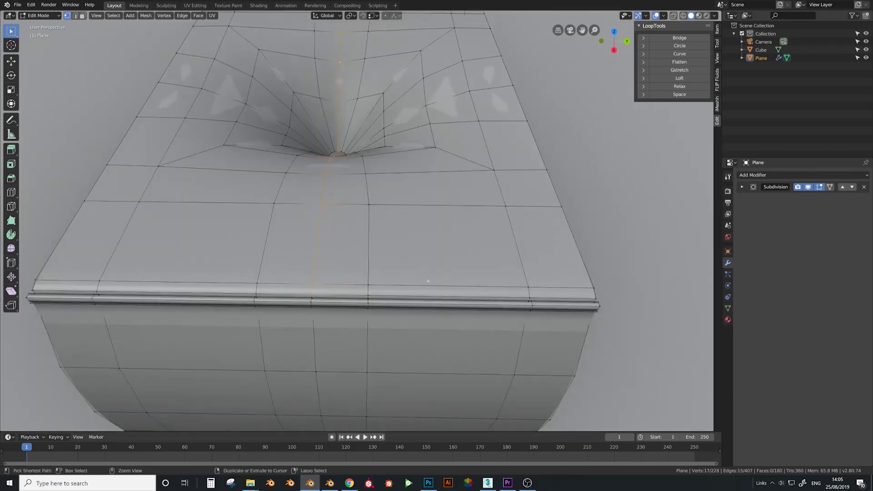
{"action": "key", "text": "ctrl+b"}
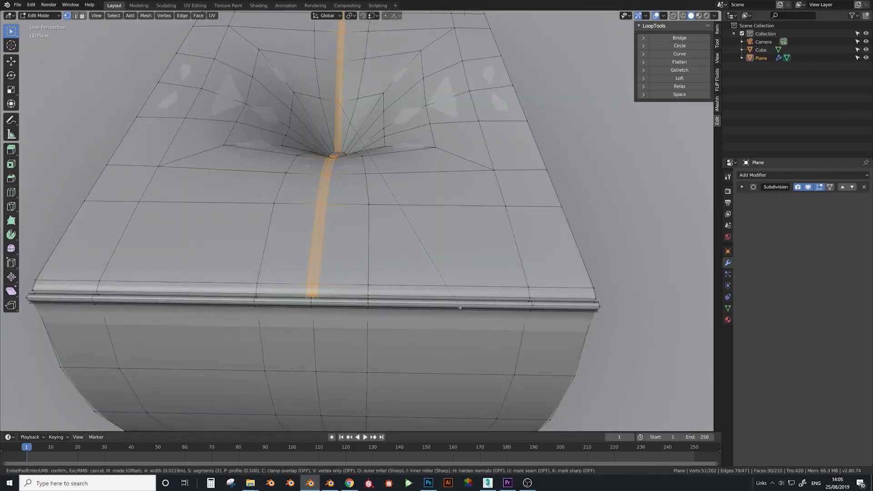
{"action": "left_click", "coordinate": [455, 305]}
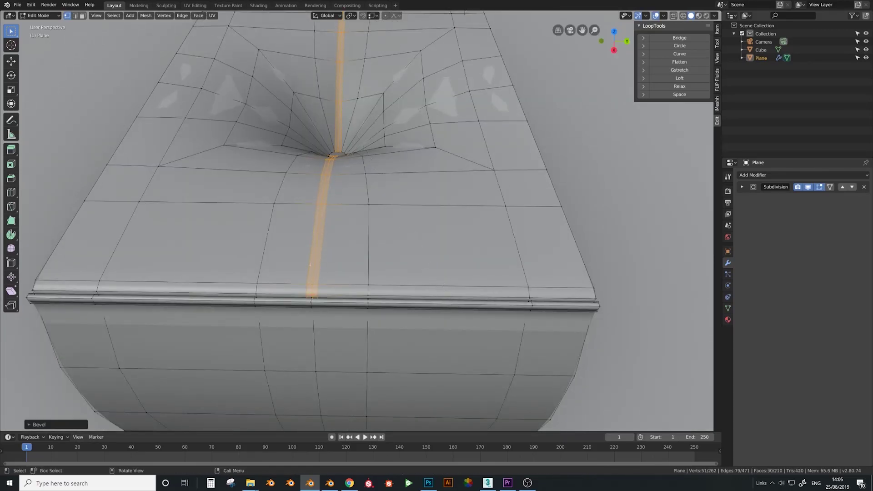
{"action": "key", "text": "ctrl+KP_Subtract"}
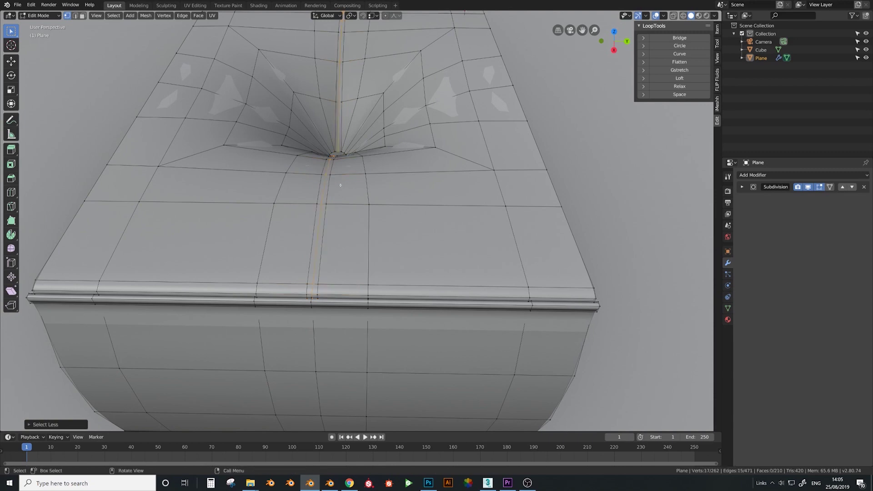
{"action": "middle_click_drag", "start_coordinate": [340, 186], "coordinate": [357, 180]}
{"action": "key", "text": "g"}
{"action": "key", "text": "z"}
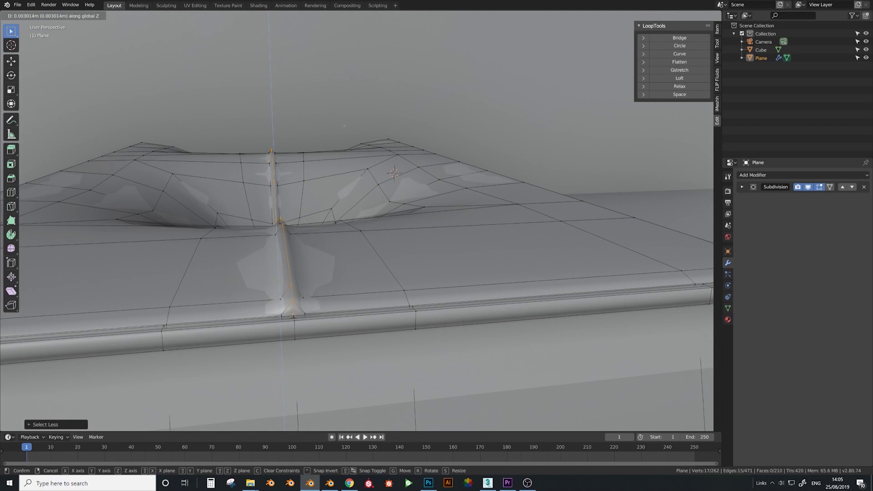
{"action": "key", "text": "Escape"}
Deselect the centre line's end vertex at the front seam and raise the remaining vertices slightly along Z.
{"action": "key", "text": "z"}
{"action": "key", "text": "4"}
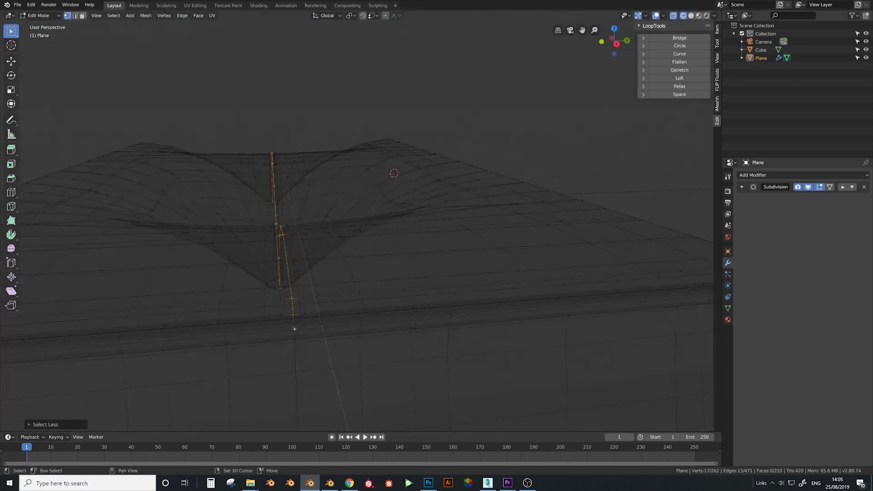
{"action": "key", "text": "c"}
{"action": "middle_click", "coordinate": [312, 399]}
{"action": "right_click", "coordinate": [312, 399]}
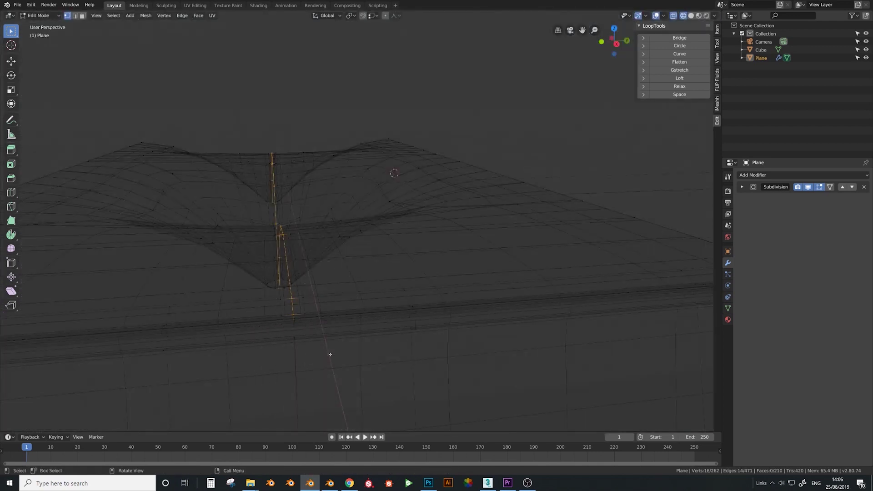
{"action": "key", "text": "z"}
{"action": "key", "text": "6"}
{"action": "key", "text": "g"}
{"action": "key", "text": "z"}
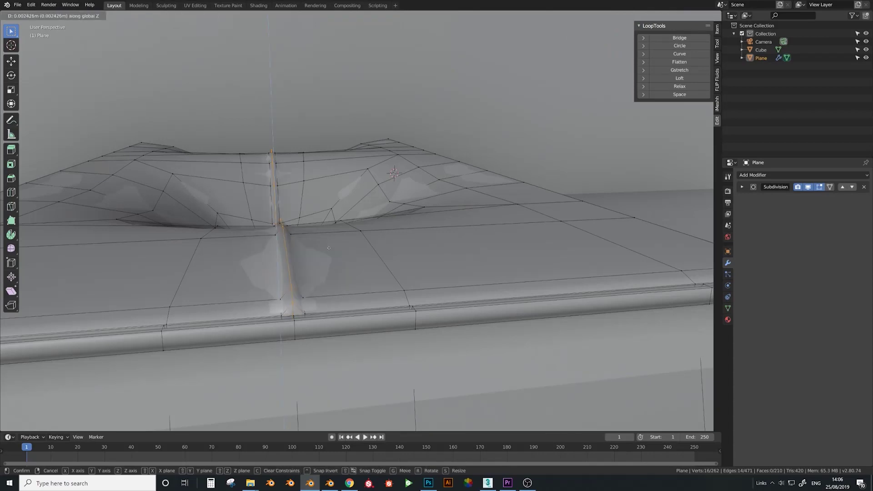
{"action": "left_click", "coordinate": [325, 236]}
Shift the raised centre line along positive Y so the fold leans over the surface beside it.
{"action": "key", "text": "g"}
{"action": "key", "text": "y"}
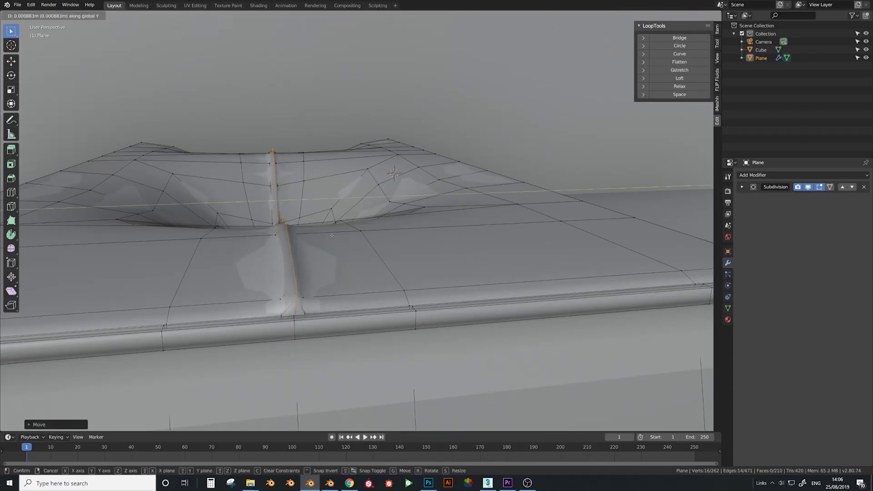
{"action": "left_click", "coordinate": [334, 236]}
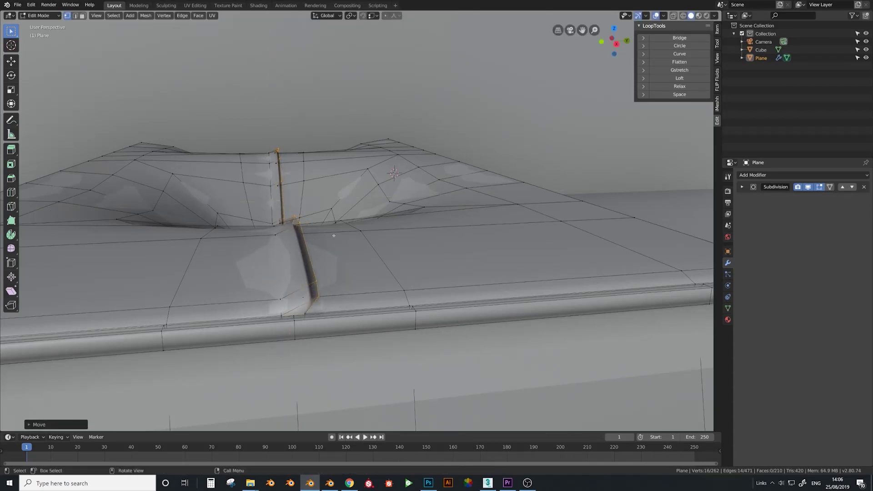
Add a centred loop cut lengthwise along the sloping side of the fold.
{"action": "key", "text": "ctrl+r"}
{"action": "left_click", "coordinate": [284, 231]}
{"action": "right_click", "coordinate": [284, 231]}
{"action": "key", "text": "ctrl+r"}
{"action": "left_click", "coordinate": [274, 181]}
{"action": "right_click", "coordinate": [274, 181]}
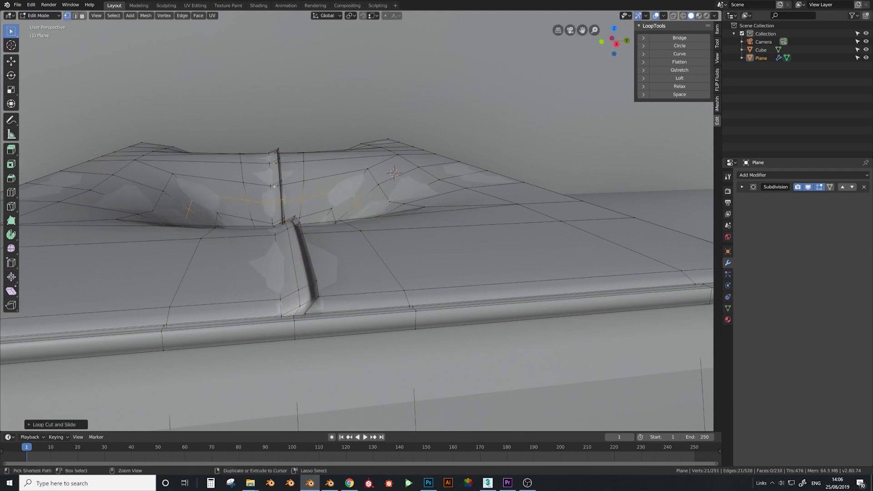
Shift the new lengthwise loop slightly along negative Y and adjust its position freely to round the fold.
{"action": "middle_click_drag", "start_coordinate": [311, 244], "coordinate": [315, 242]}
{"action": "key", "text": "g"}
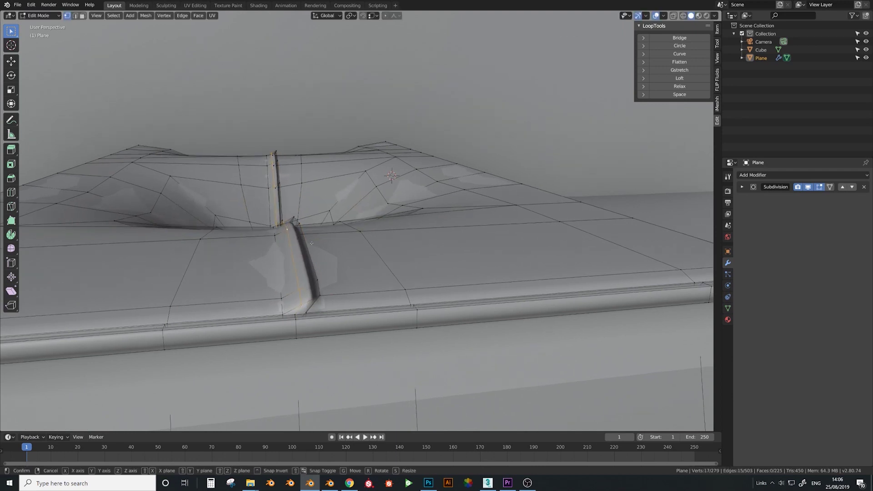
{"action": "key", "text": "y"}
{"action": "right_click", "coordinate": [340, 236]}
{"action": "key", "text": "g"}
{"action": "key", "text": "y"}
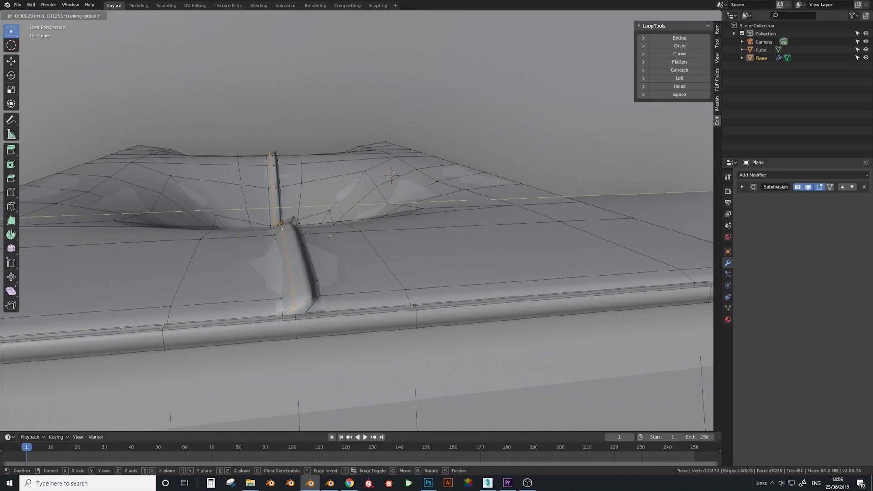
{"action": "left_click", "coordinate": [329, 237]}
{"action": "key", "text": "g"}
{"action": "key", "text": "shift+z"}
{"action": "key", "text": "Escape"}
{"action": "key", "text": "g"}
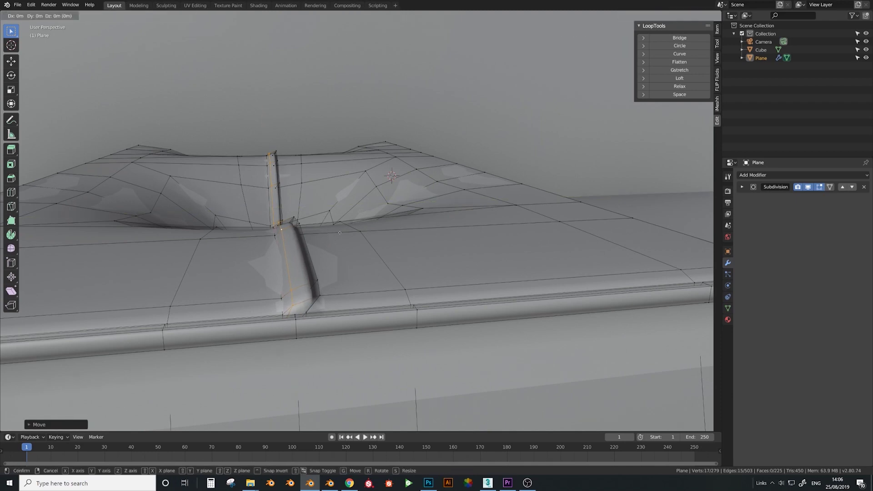
{"action": "left_click", "coordinate": [335, 215]}
Examine the fold's shape with the Subdivision modifier's cage and viewport display switched on and off.
{"action": "key", "text": "Tab"}
{"action": "middle_click_drag", "start_coordinate": [327, 242], "coordinate": [260, 267]}
{"action": "key", "text": "Tab"}
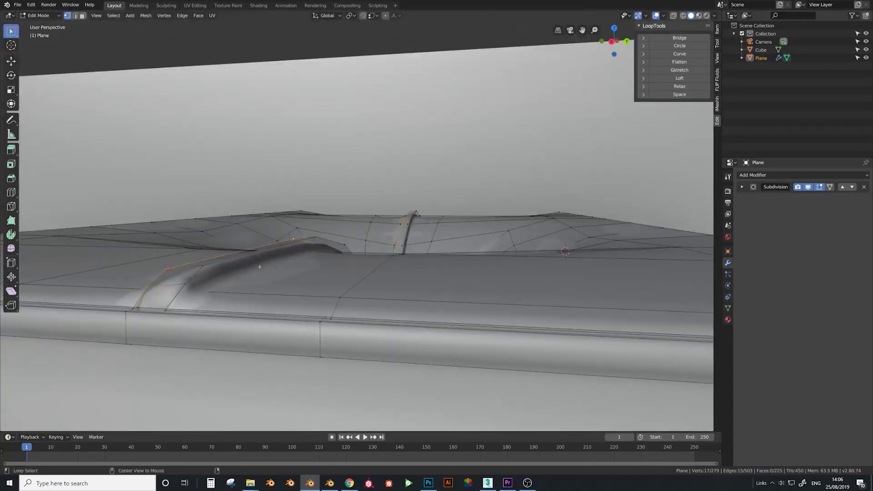
{"action": "left_click", "coordinate": [829, 187]}
{"action": "key", "text": "KP_Decimal"}
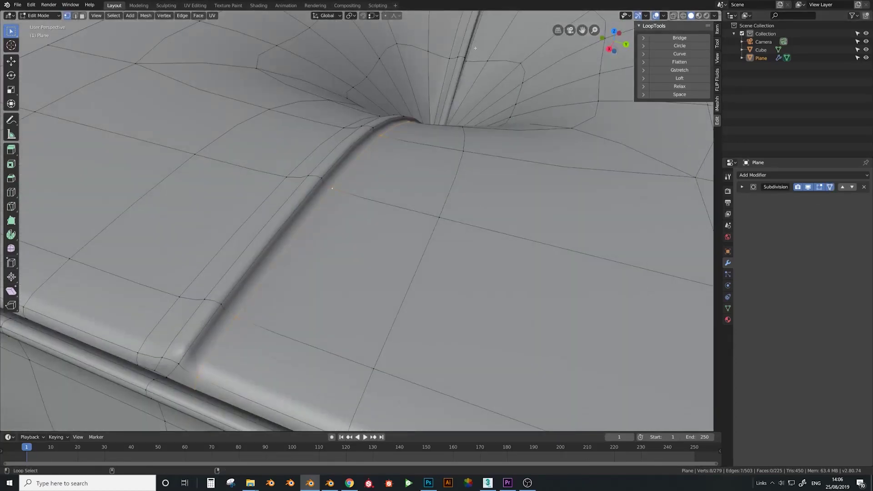
{"action": "left_click", "coordinate": [829, 187]}
{"action": "left_click", "coordinate": [808, 187]}
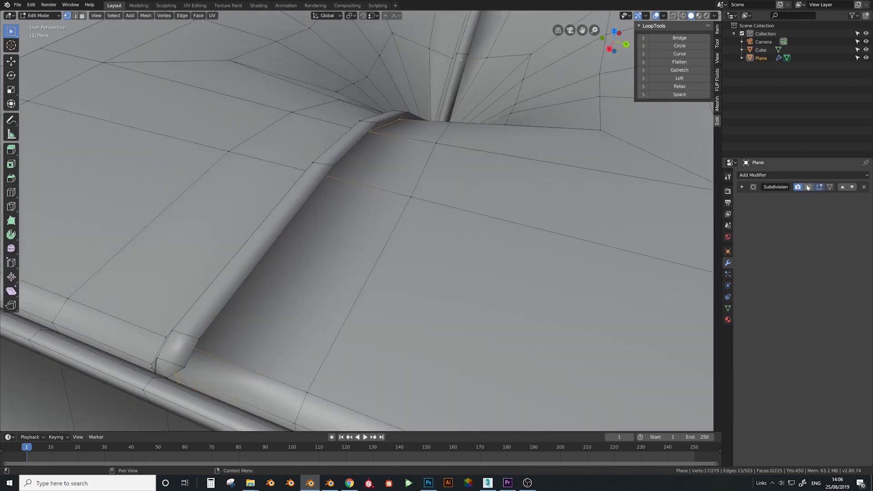
{"action": "middle_click_drag", "start_coordinate": [313, 239], "coordinate": [338, 198]}
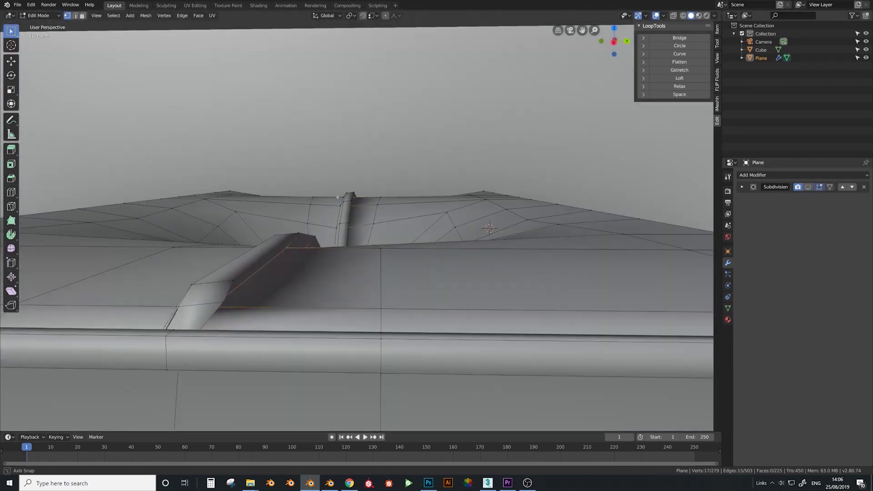
{"action": "left_click", "coordinate": [808, 187]}
Set the Subdivision modifier's viewport subdivisions to 2.
{"action": "left_click", "coordinate": [742, 187]}
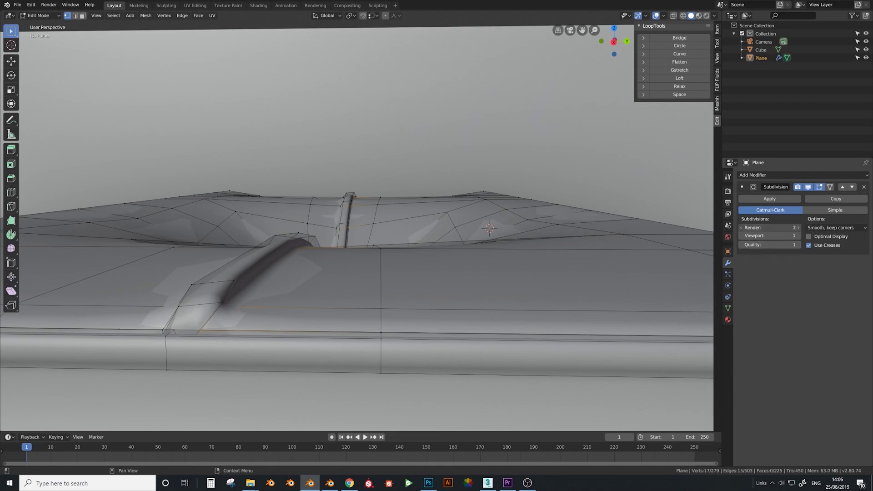
{"action": "left_click", "coordinate": [798, 228]}
{"action": "middle_click_drag", "start_coordinate": [428, 231], "coordinate": [438, 253]}
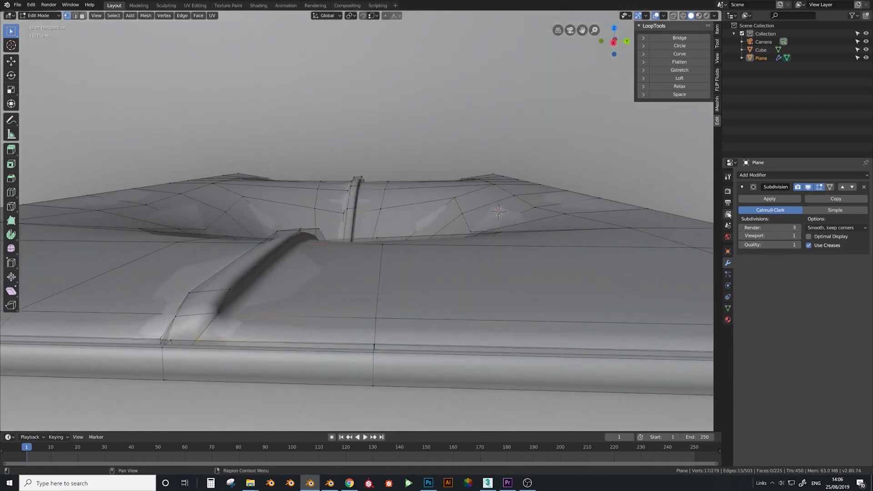
{"action": "left_click", "coordinate": [799, 235]}
{"action": "mouse_move", "coordinate": [362, 237]}
{"action": "middle_mouse_down"}
{"action": "mouse_move", "coordinate": [260, 248]}
{"action": "mouse_move", "coordinate": [362, 238]}
{"action": "middle_mouse_up"}
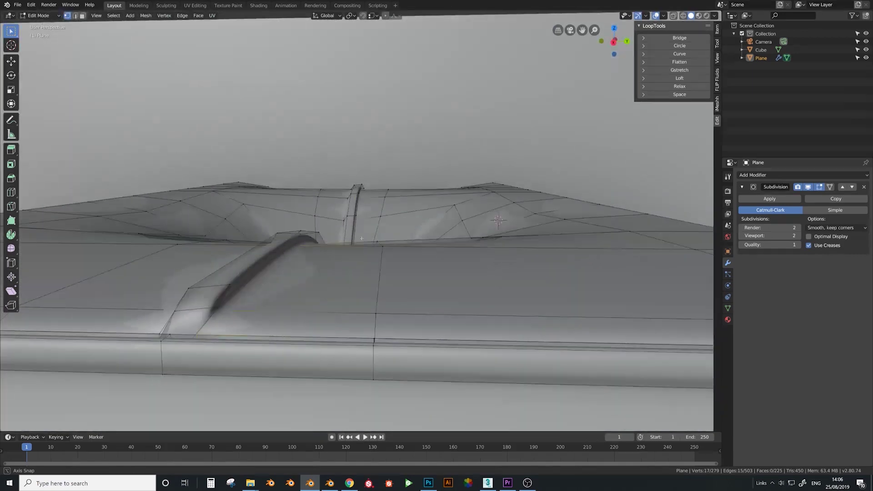
Deselect the front end of the edge loop under the fold's overhang and lower the rest of the loop along Z.
{"action": "key", "text": "z"}
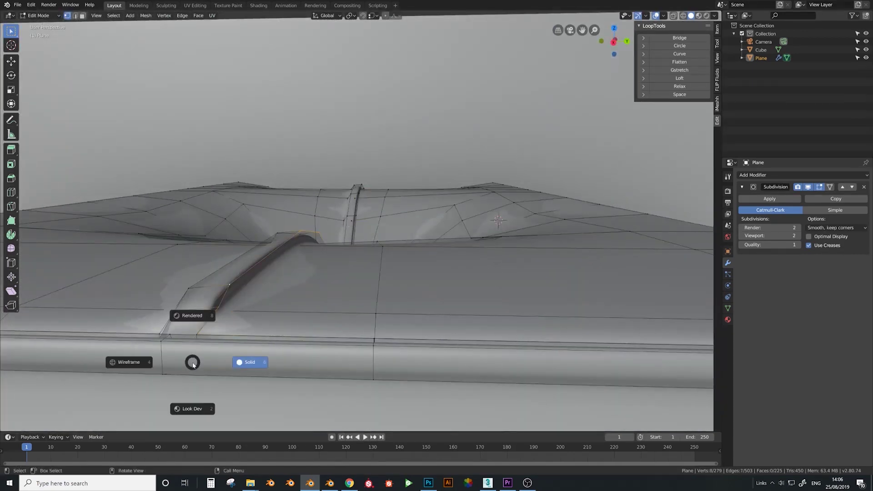
{"action": "left_click", "coordinate": [165, 362]}
{"action": "key", "text": "c"}
{"action": "middle_click", "coordinate": [173, 391]}
{"action": "right_click", "coordinate": [209, 383]}
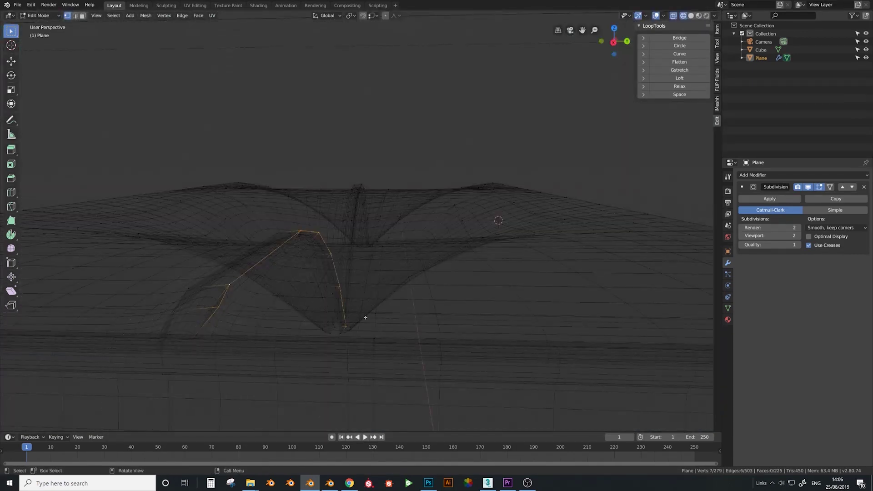
{"action": "key", "text": "z"}
{"action": "left_click", "coordinate": [409, 237]}
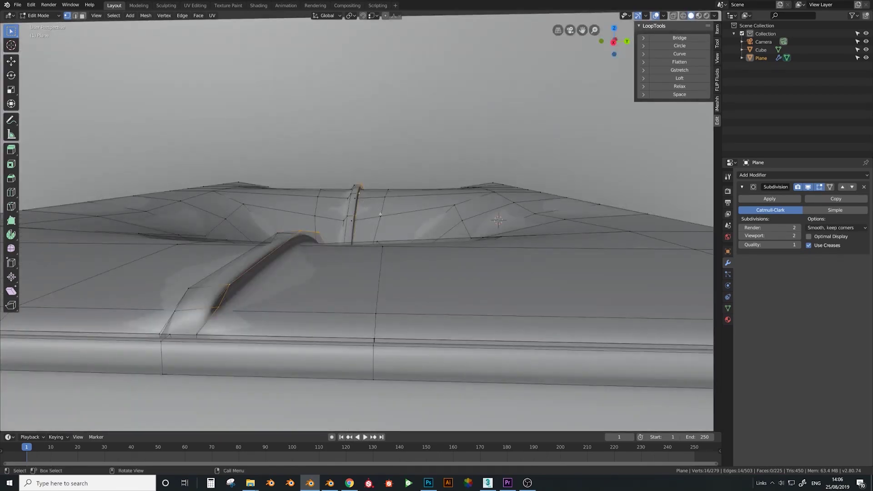
{"action": "key", "text": "g"}
{"action": "key", "text": "z"}
{"action": "left_click", "coordinate": [390, 256]}
Examine the smoothed fold and the centre button hole in Object Mode.
{"action": "middle_click_drag", "start_coordinate": [390, 256], "coordinate": [312, 266]}
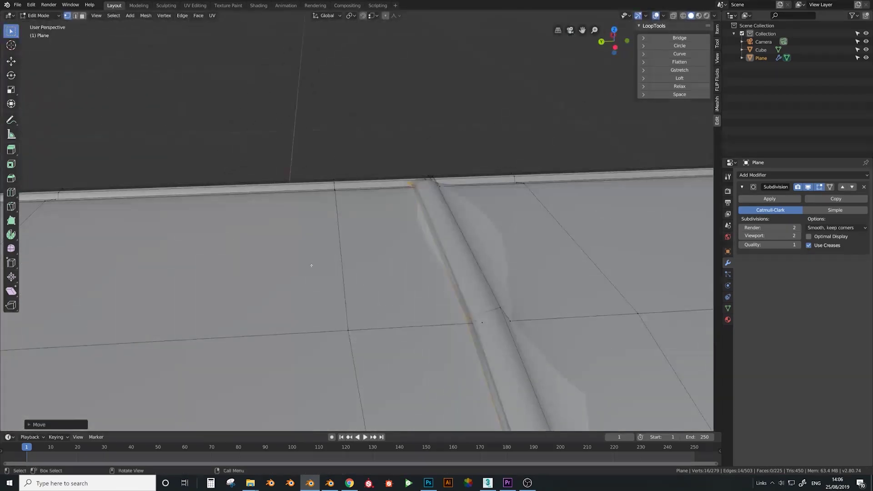
{"action": "scroll", "coordinate": [312, 265], "scroll_direction": "down", "scroll_amount": 4}
{"action": "scroll", "coordinate": [384, 250], "scroll_direction": "up", "scroll_amount": 4}
{"action": "key", "text": "Tab"}
{"action": "middle_click_drag", "start_coordinate": [425, 304], "coordinate": [442, 175], "text": "shift"}
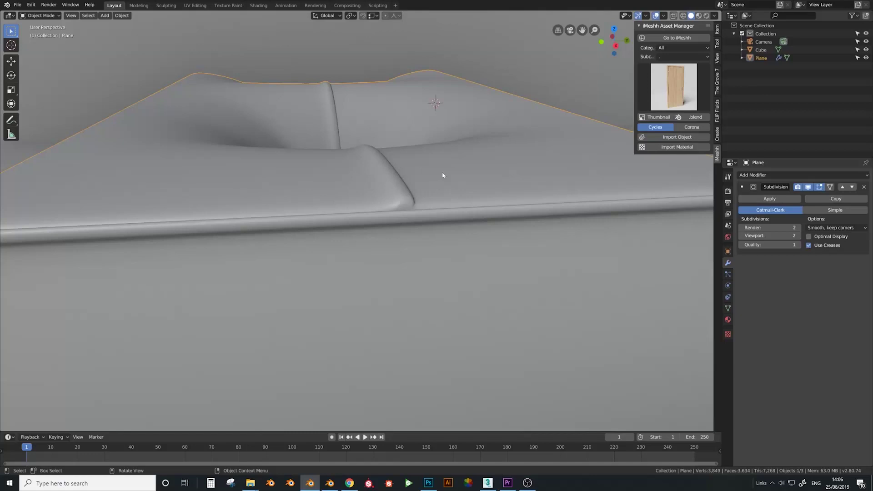
{"action": "scroll", "coordinate": [380, 181], "scroll_direction": "down", "scroll_amount": 6}
{"action": "middle_click_drag", "start_coordinate": [380, 182], "coordinate": [369, 311]}
{"action": "scroll", "coordinate": [372, 212], "scroll_direction": "up", "scroll_amount": 7}
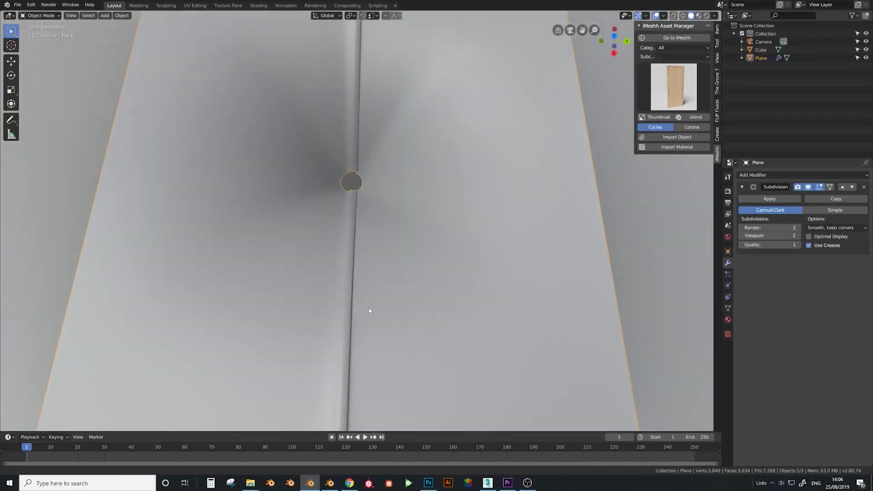
{"action": "scroll", "coordinate": [369, 173], "scroll_direction": "up", "scroll_amount": 3}
Move the vertex where the rear fold meets the button hole's rim closer to the fold along negative Y.
{"action": "key", "text": "Tab"}
{"action": "scroll", "coordinate": [345, 179], "scroll_direction": "up", "scroll_amount": 1}
{"action": "middle_click_drag", "start_coordinate": [345, 180], "coordinate": [356, 181]}
{"action": "left_click", "coordinate": [338, 173]}
{"action": "key", "text": "g"}
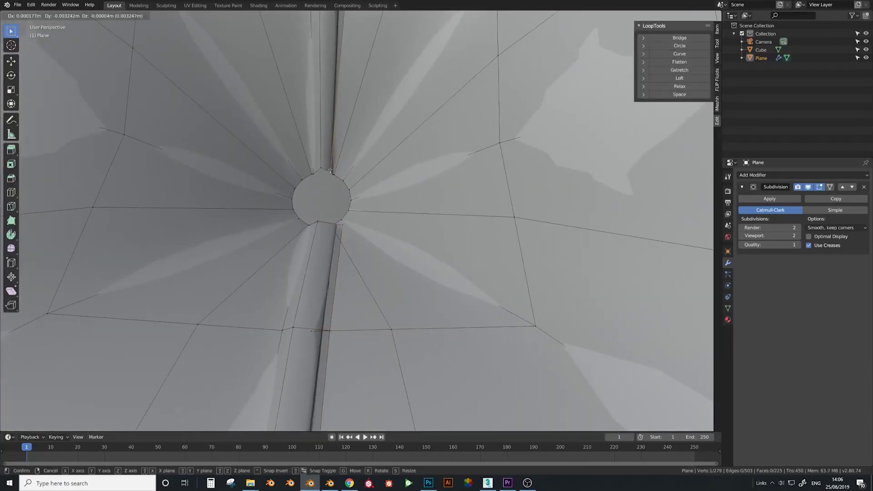
{"action": "left_click", "coordinate": [333, 174]}
Move the vertex where the front fold meets the button hole's rim inward, picking it in wireframe shading, and restore solid shading.
{"action": "left_click", "coordinate": [342, 220]}
{"action": "key", "text": "g"}
{"action": "right_click", "coordinate": [343, 223]}
{"action": "key", "text": "g"}
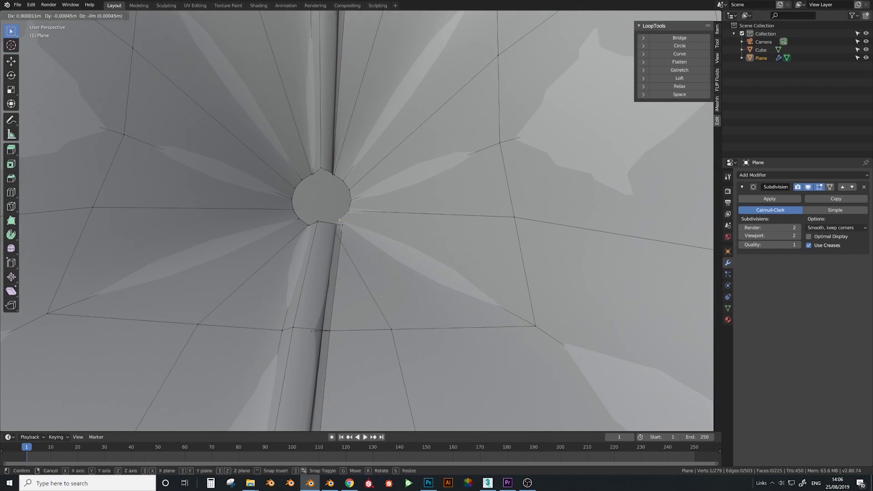
{"action": "left_click", "coordinate": [342, 226]}
{"action": "key", "text": "z"}
{"action": "left_click", "coordinate": [314, 227]}
{"action": "left_click", "coordinate": [342, 226]}
{"action": "key", "text": "g"}
{"action": "left_click", "coordinate": [334, 222]}
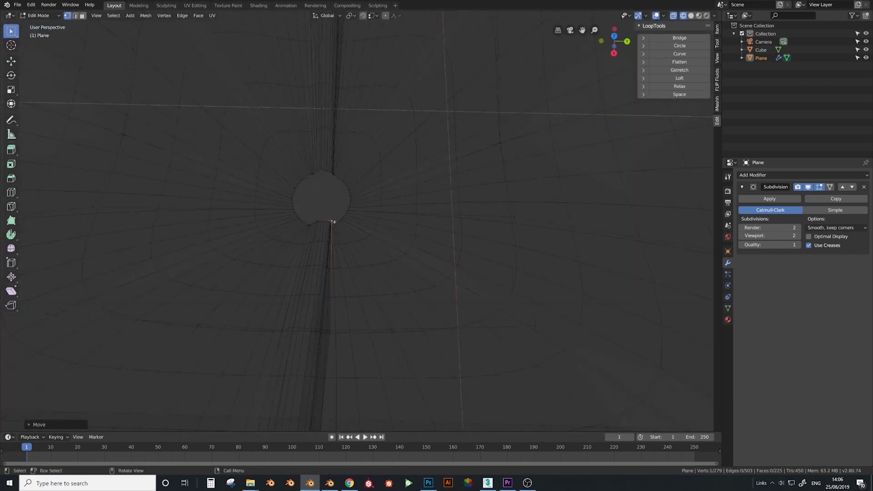
{"action": "key", "text": "z"}
{"action": "left_click", "coordinate": [370, 226]}
Examine the whole cushion and its folds around the button hole in Object Mode.
{"action": "scroll", "coordinate": [370, 229], "scroll_direction": "down", "scroll_amount": 4}
{"action": "key", "text": "Tab"}
{"action": "scroll", "coordinate": [370, 230], "scroll_direction": "down", "scroll_amount": 4}
{"action": "mouse_move", "coordinate": [370, 230]}
{"action": "middle_mouse_down"}
{"action": "mouse_move", "coordinate": [385, 198]}
{"action": "mouse_move", "coordinate": [371, 209]}
{"action": "middle_mouse_up"}
{"action": "scroll", "coordinate": [371, 209], "scroll_direction": "down", "scroll_amount": 7}
{"action": "scroll", "coordinate": [372, 214], "scroll_direction": "up", "scroll_amount": 8}
{"action": "middle_click_drag", "start_coordinate": [376, 304], "coordinate": [343, 303]}
{"action": "scroll", "coordinate": [373, 292], "scroll_direction": "down", "scroll_amount": 4}
{"action": "scroll", "coordinate": [193, 271], "scroll_direction": "up", "scroll_amount": 2}
{"action": "scroll", "coordinate": [283, 253], "scroll_direction": "up", "scroll_amount": 3}
Reposition the vertices at the front end of the lengthwise fold where it meets the seam along the cushion's front edge.
{"action": "middle_click_drag", "start_coordinate": [193, 271], "coordinate": [300, 254], "text": "shift"}
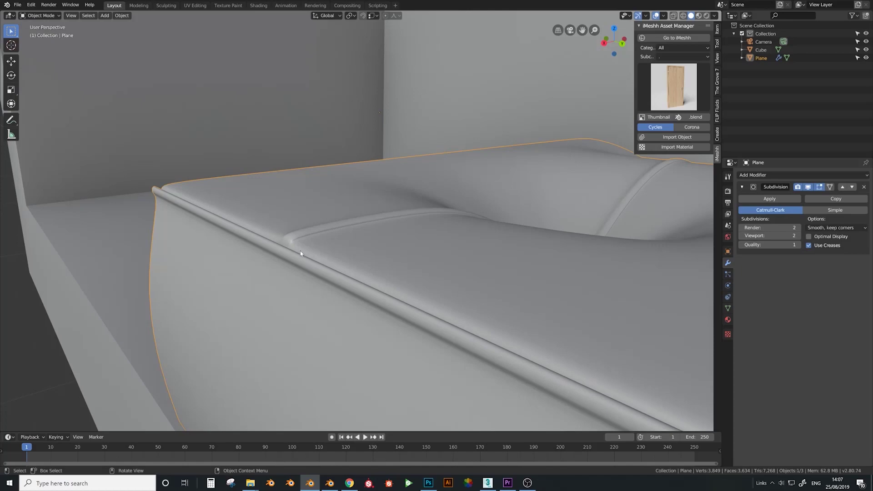
{"action": "scroll", "coordinate": [300, 254], "scroll_direction": "up", "scroll_amount": 3}
{"action": "key", "text": "Tab"}
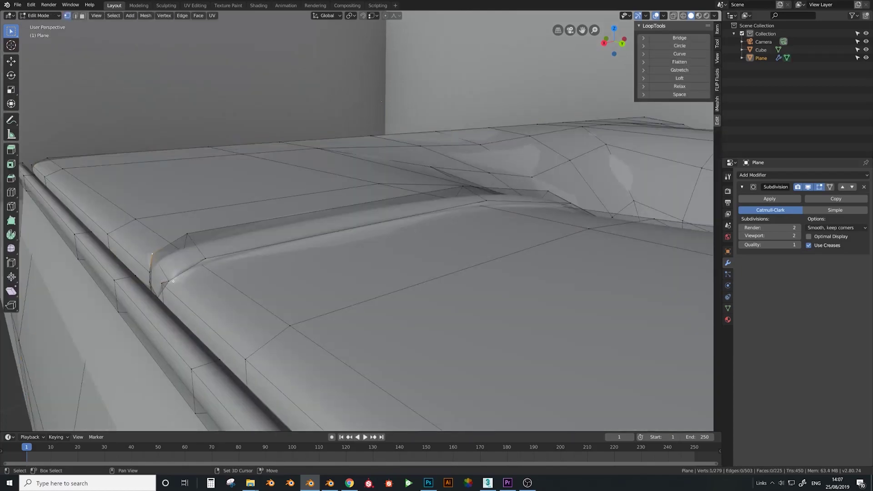
{"action": "key", "text": "g"}
{"action": "left_click", "coordinate": [170, 286]}
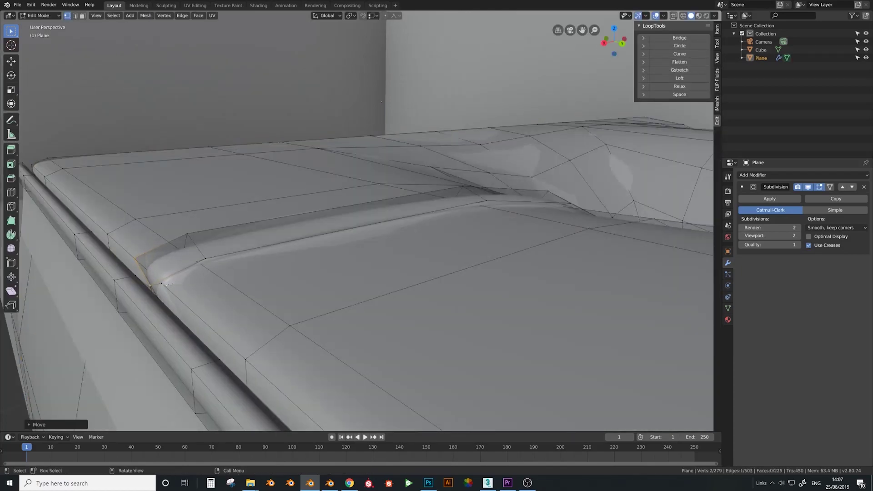
{"action": "left_click", "coordinate": [162, 284]}
{"action": "middle_click_drag", "start_coordinate": [162, 284], "coordinate": [276, 274]}
{"action": "key", "text": "g"}
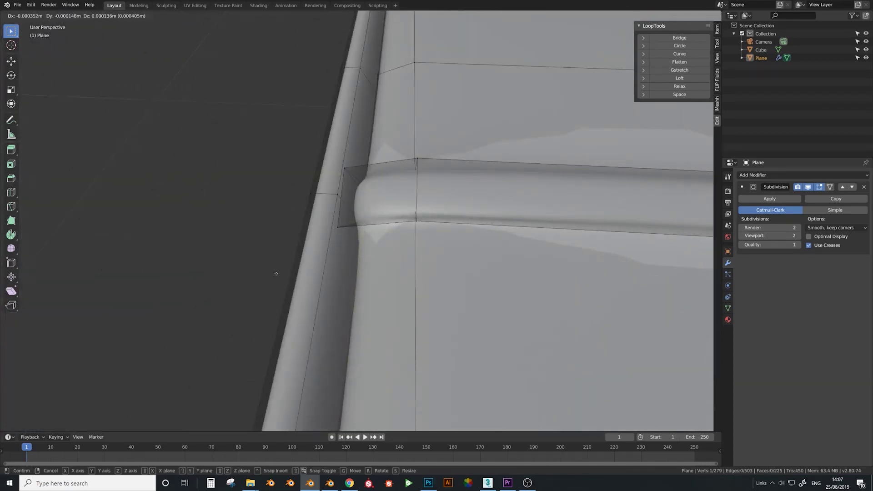
{"action": "left_click", "coordinate": [284, 270]}
Move the corner vertex at the fold's front end outward and down toward the seam, checking its shape in Object Mode.
{"action": "left_click", "coordinate": [338, 228]}
{"action": "key", "text": "g"}
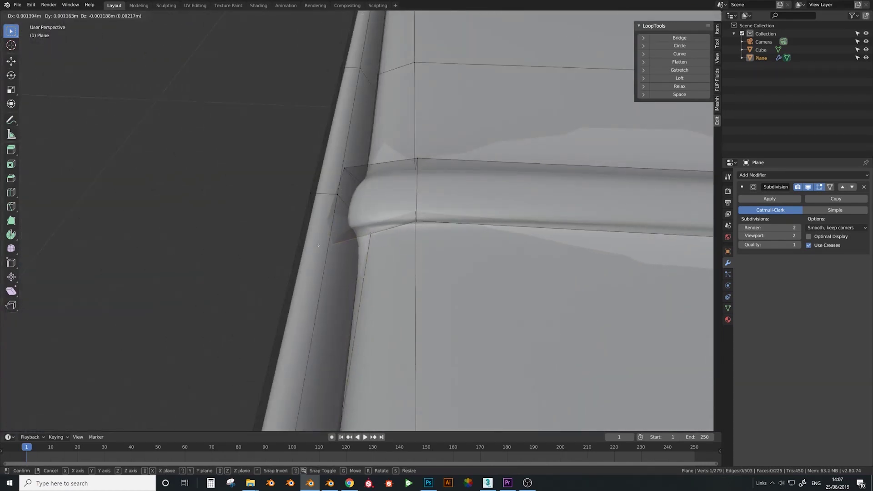
{"action": "left_click", "coordinate": [321, 252]}
{"action": "key", "text": "Tab"}
{"action": "middle_click_drag", "start_coordinate": [370, 222], "coordinate": [317, 228]}
{"action": "key", "text": "Tab"}
{"action": "key", "text": "g"}
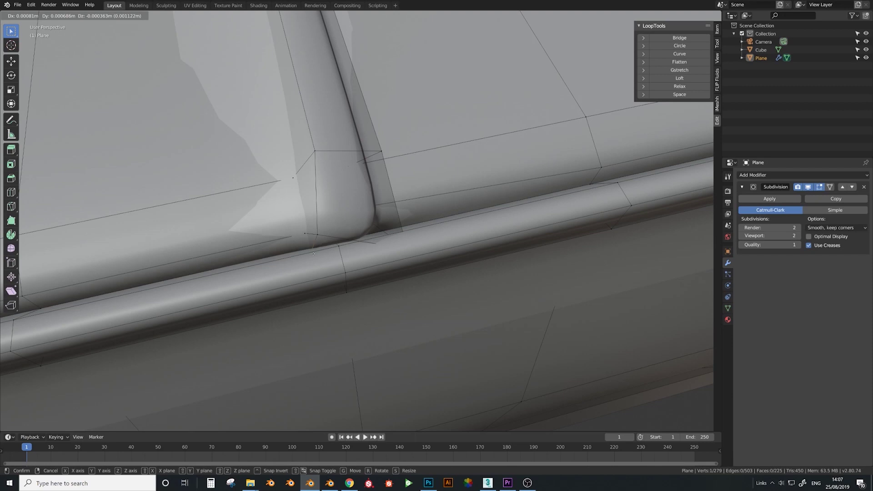
{"action": "left_click", "coordinate": [326, 246]}
{"action": "middle_click_drag", "start_coordinate": [326, 245], "coordinate": [295, 254]}
{"action": "key", "text": "Tab"}
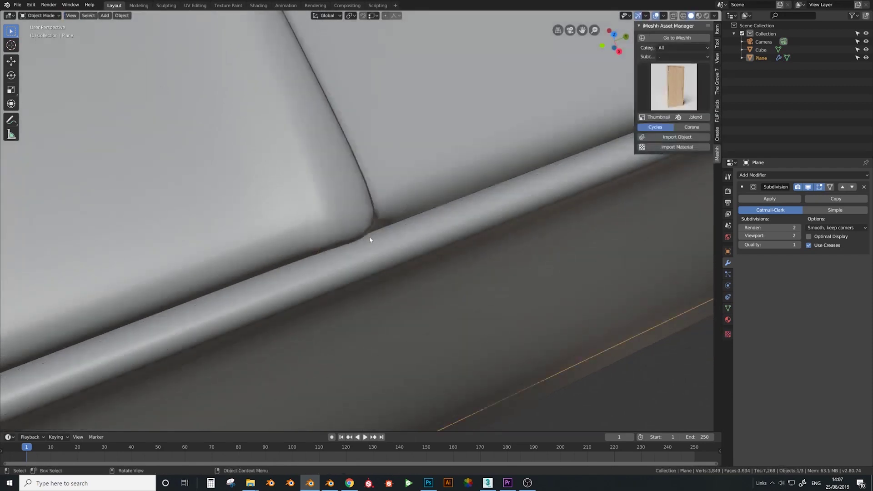
Add an Array modifier to the cushion section with a relative offset of 0 in X and 1 in Y.
{"action": "middle_click_drag", "start_coordinate": [370, 240], "coordinate": [412, 212]}
{"action": "scroll", "coordinate": [335, 224], "scroll_direction": "down", "scroll_amount": 12}
{"action": "scroll", "coordinate": [384, 214], "scroll_direction": "up", "scroll_amount": 3}
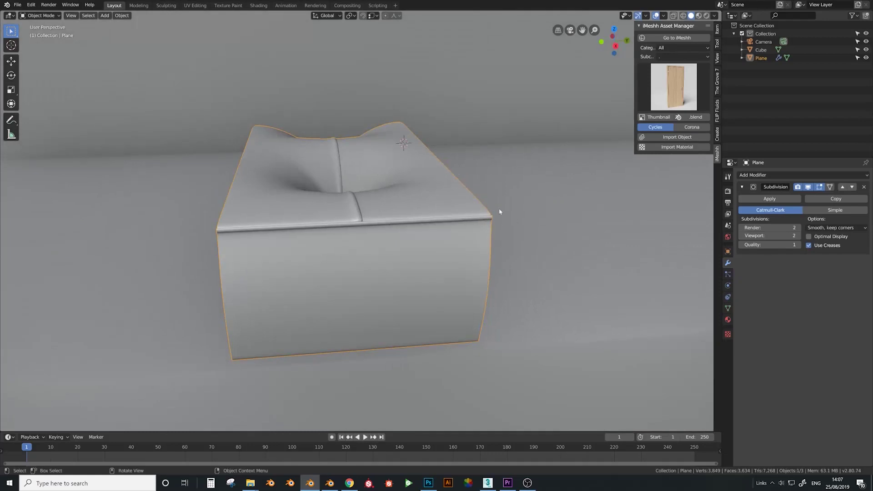
{"action": "left_click", "coordinate": [764, 175]}
{"action": "left_click", "coordinate": [716, 194]}
{"action": "scroll", "coordinate": [408, 232], "scroll_direction": "down", "scroll_amount": 5}
{"action": "scroll", "coordinate": [407, 233], "scroll_direction": "up", "scroll_amount": 2}
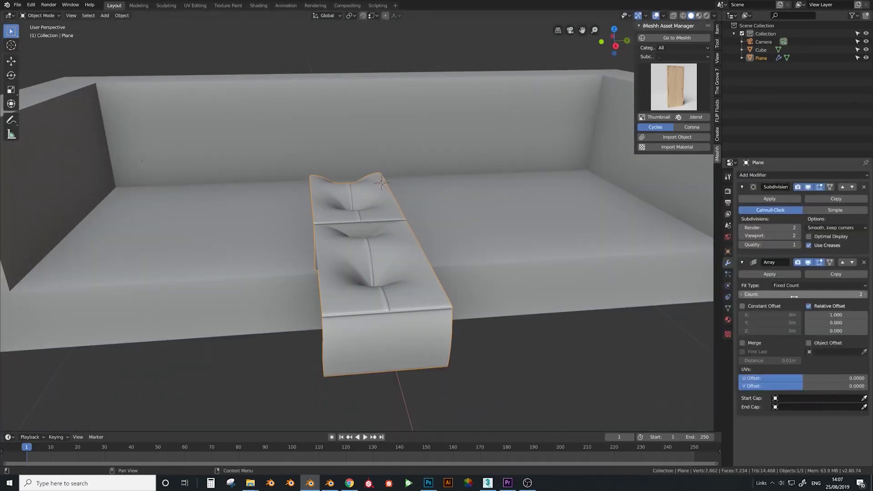
{"action": "key", "text": "Return"}
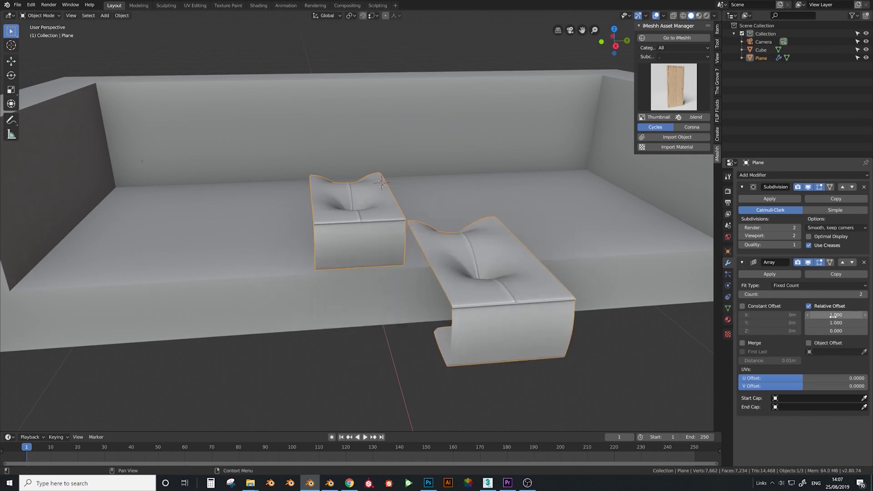
{"action": "key", "text": "Return"}
Set the array count to 8 and place the Array modifier, with Merge enabled, above the Subdivision modifier.
{"action": "left_click", "coordinate": [866, 295]}
{"action": "left_click", "coordinate": [865, 294]}
{"action": "left_click", "coordinate": [866, 295]}
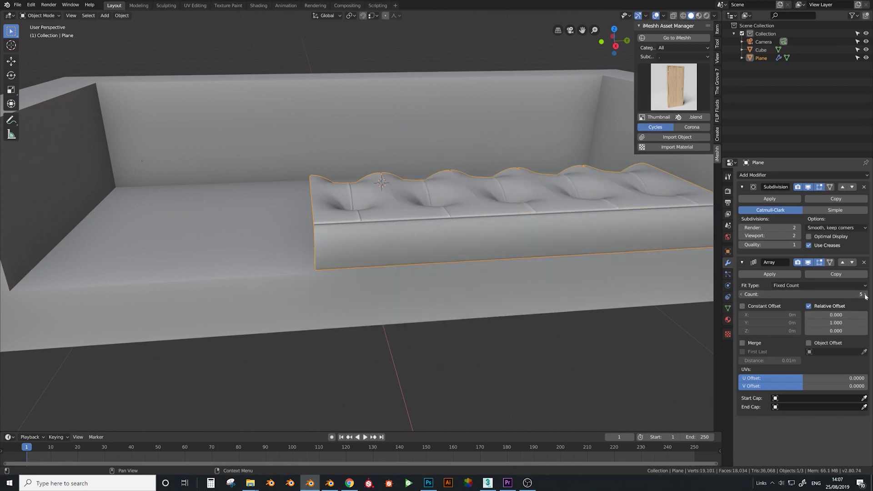
{"action": "left_click", "coordinate": [866, 294]}
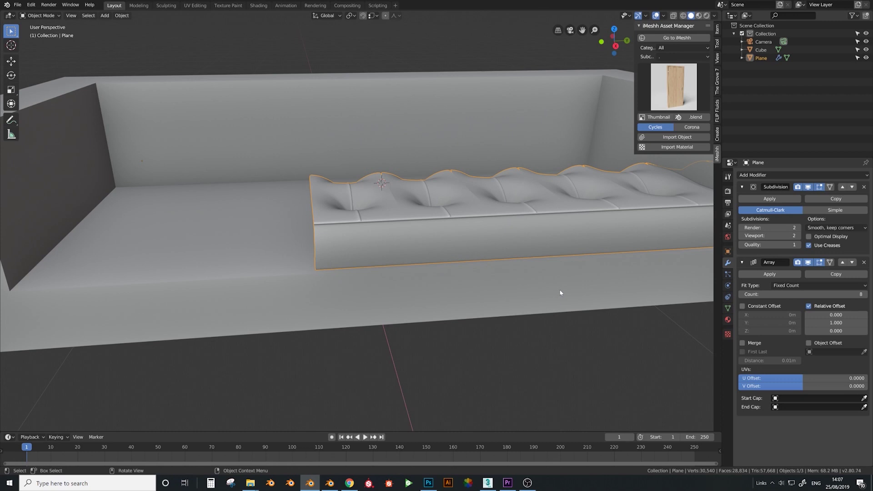
{"action": "key", "text": "KP_7"}
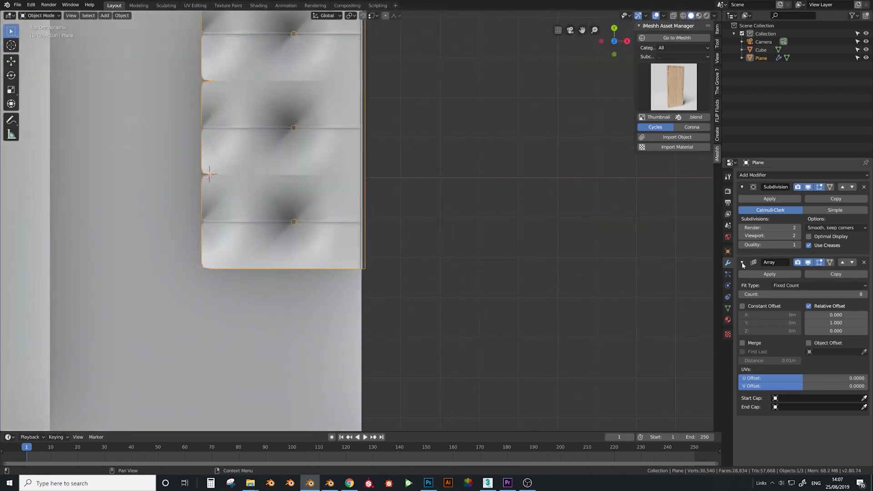
{"action": "left_click", "coordinate": [842, 262]}
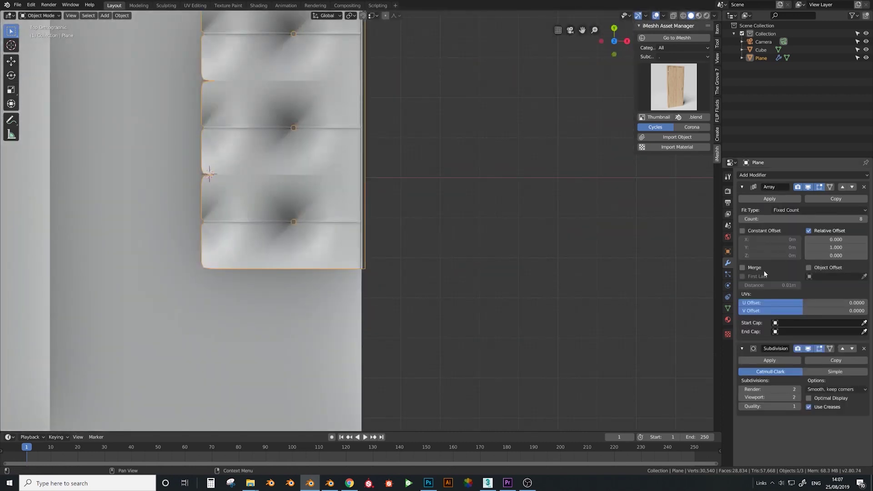
In top view, move the arrayed cushion about 0.71 m along negative Y to fit it between the armrests.
{"action": "scroll", "coordinate": [703, 263], "scroll_direction": "down", "scroll_amount": 5}
{"action": "key", "text": "g"}
{"action": "key", "text": "y"}
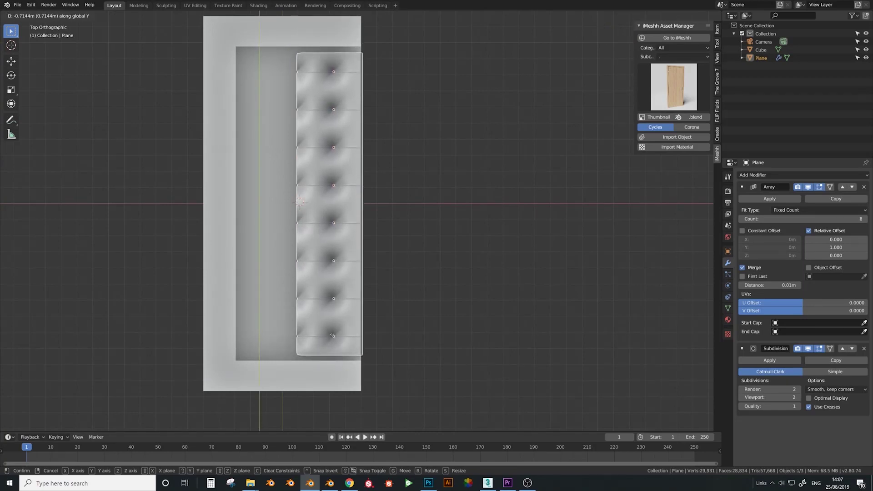
{"action": "left_click", "coordinate": [332, 336]}
{"action": "scroll", "coordinate": [297, 187], "scroll_direction": "up", "scroll_amount": 4}
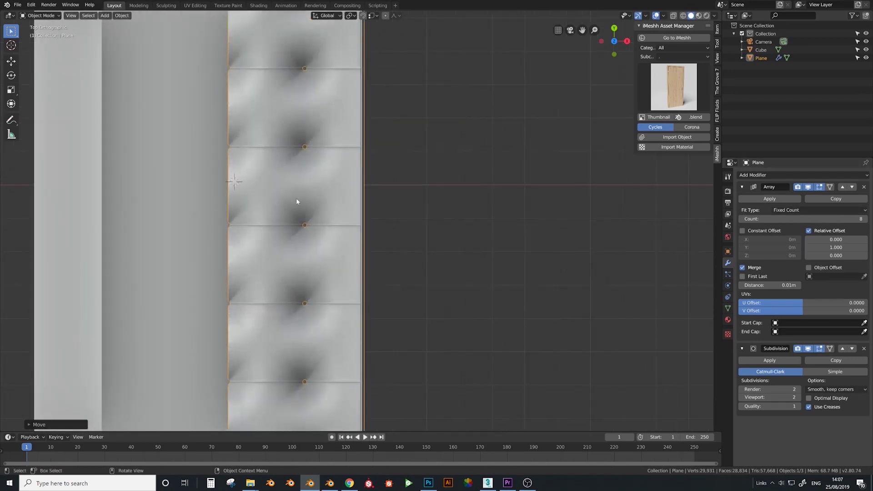
{"action": "scroll", "coordinate": [296, 197], "scroll_direction": "down", "scroll_amount": 4}
Apply the cushion's Array modifier in Object Mode.
{"action": "key", "text": "Tab"}
{"action": "key", "text": "Tab"}
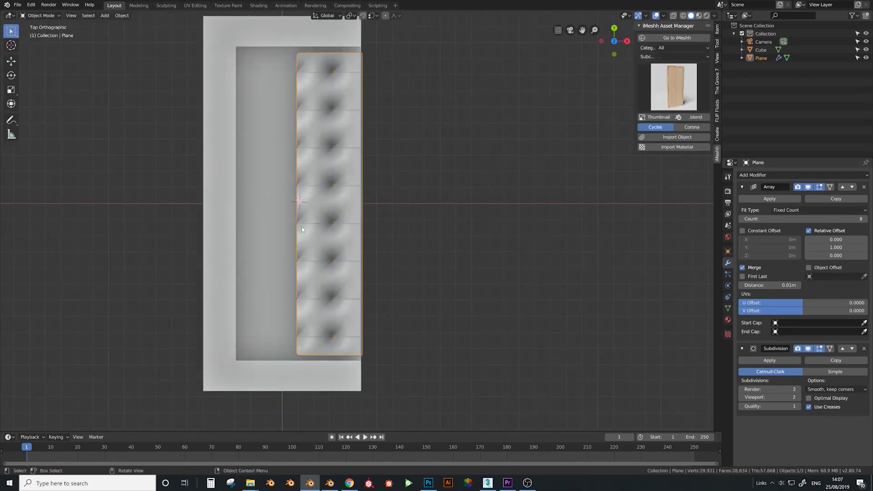
{"action": "left_click", "coordinate": [763, 200]}
Snap the 3D cursor to the selected vertices at the middle of the cushion's rear edge.
{"action": "key", "text": "Tab"}
{"action": "scroll", "coordinate": [363, 218], "scroll_direction": "up", "scroll_amount": 2}
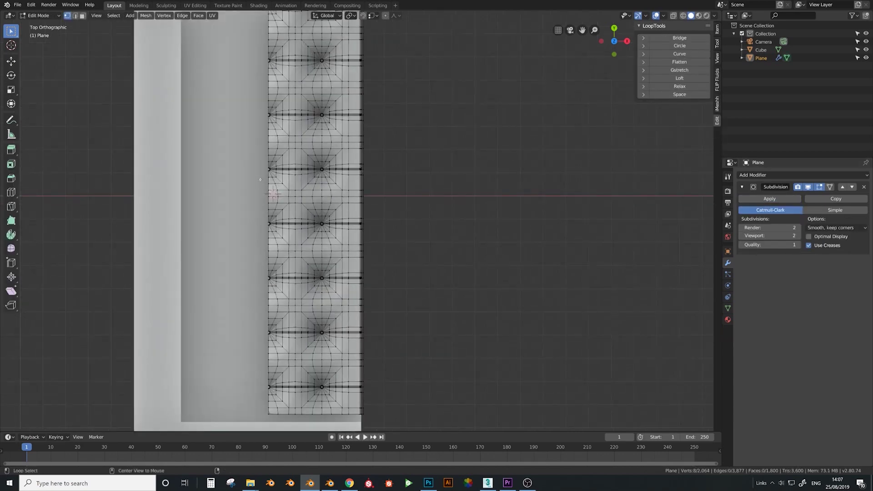
{"action": "scroll", "coordinate": [272, 193], "scroll_direction": "down", "scroll_amount": 3}
{"action": "scroll", "coordinate": [293, 205], "scroll_direction": "up", "scroll_amount": 2}
{"action": "key", "text": "shift+s"}
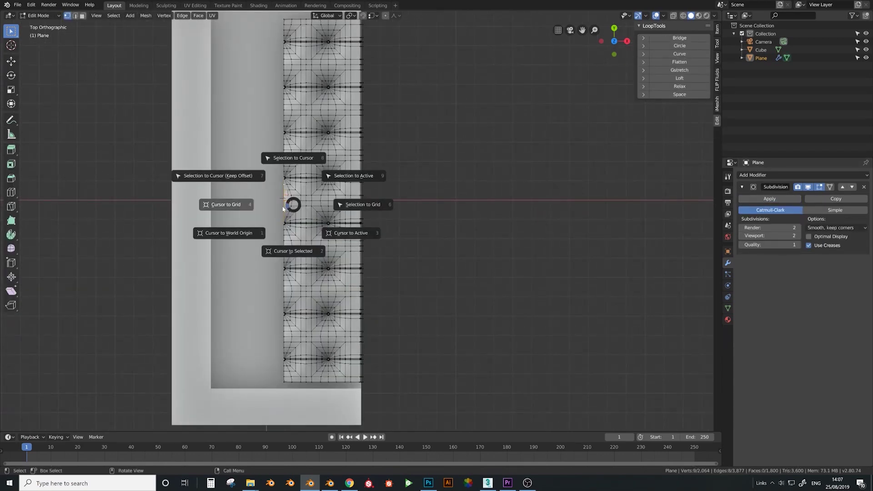
{"action": "left_click", "coordinate": [308, 256]}
{"action": "key", "text": "Tab"}
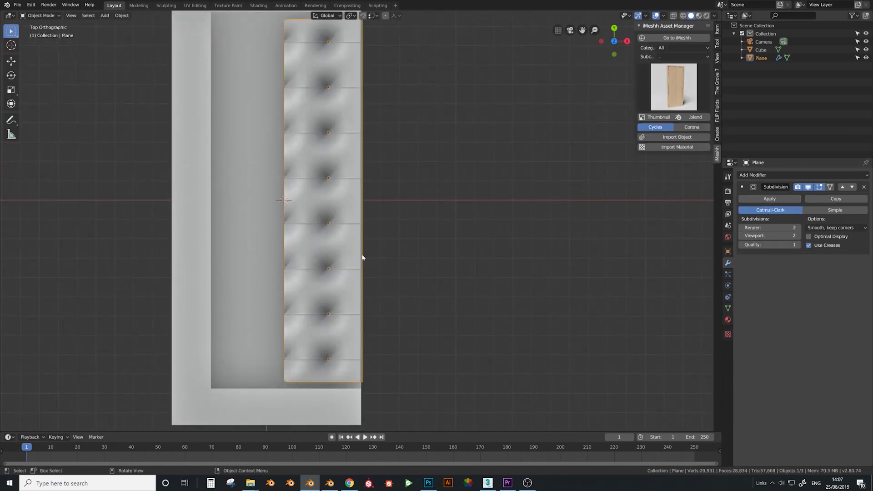
Collapse the Subdivision modifier's settings and set the cushion's origin to the 3D cursor.
{"action": "left_click", "coordinate": [741, 187]}
{"action": "left_click", "coordinate": [122, 15]}
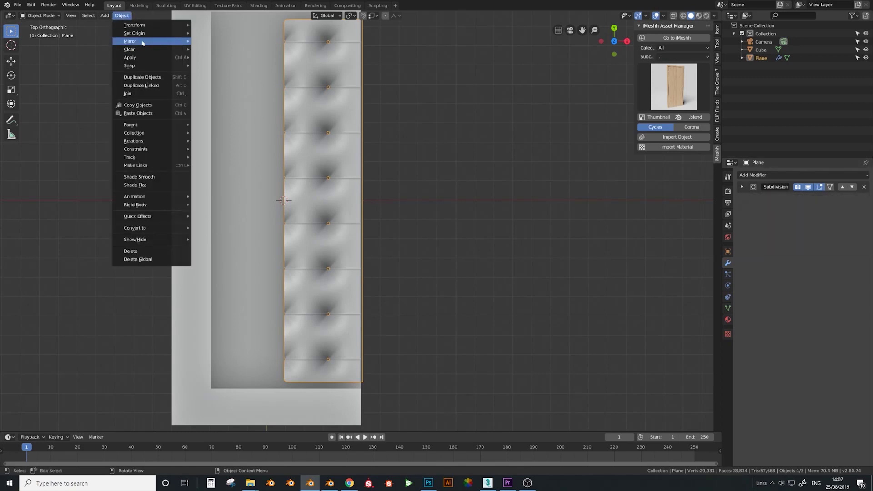
{"action": "mouse_move", "coordinate": [137, 33]}
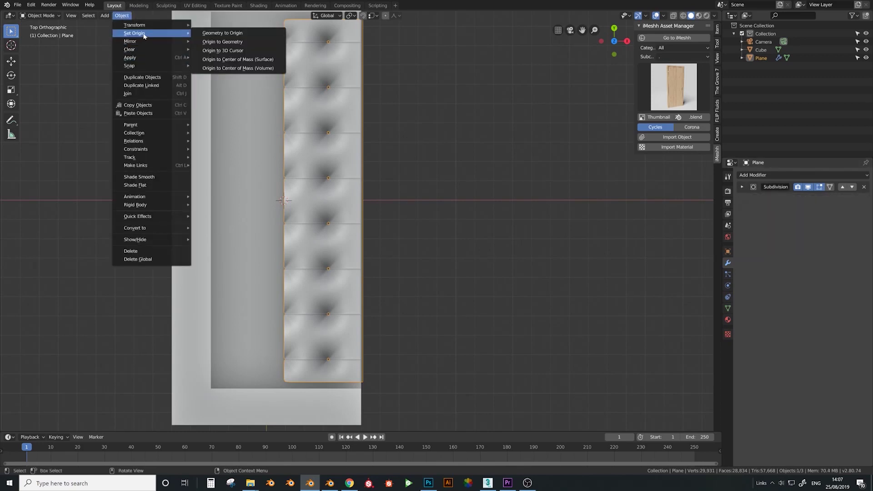
{"action": "left_click", "coordinate": [241, 51]}
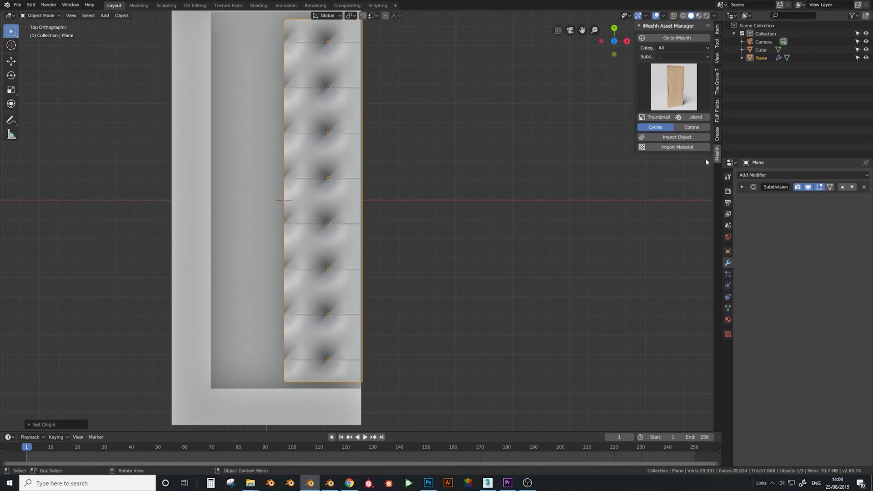
Add a Mirror modifier on the X axis to the cushion and place it above the Subdivision modifier.
{"action": "left_click", "coordinate": [758, 175]}
{"action": "left_click", "coordinate": [702, 254]}
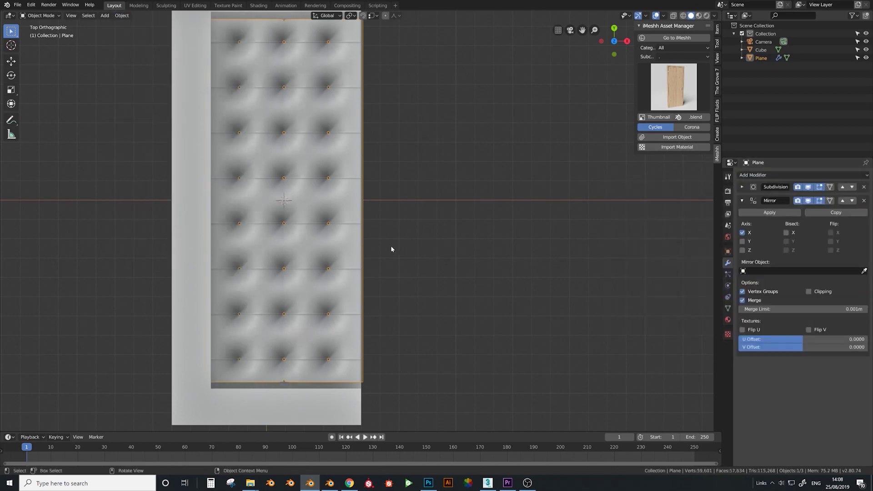
{"action": "middle_click_drag", "start_coordinate": [391, 246], "coordinate": [335, 204]}
{"action": "scroll", "coordinate": [318, 173], "scroll_direction": "up", "scroll_amount": 3}
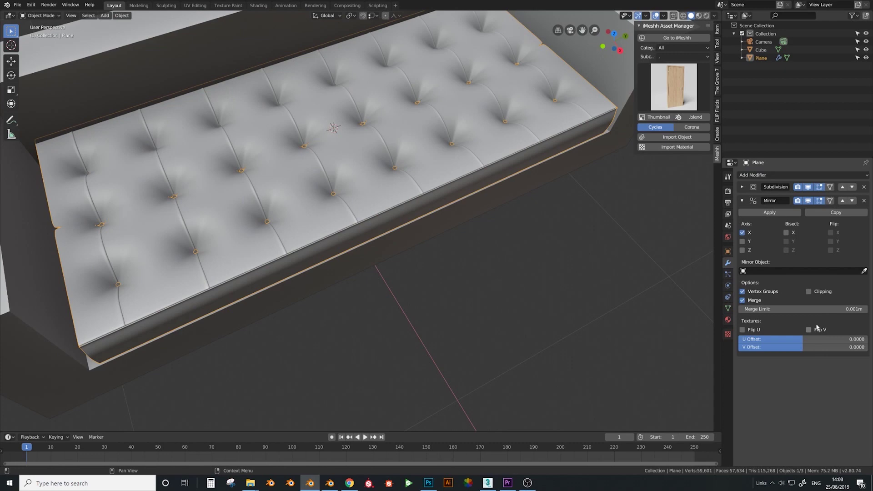
{"action": "left_click", "coordinate": [843, 200]}
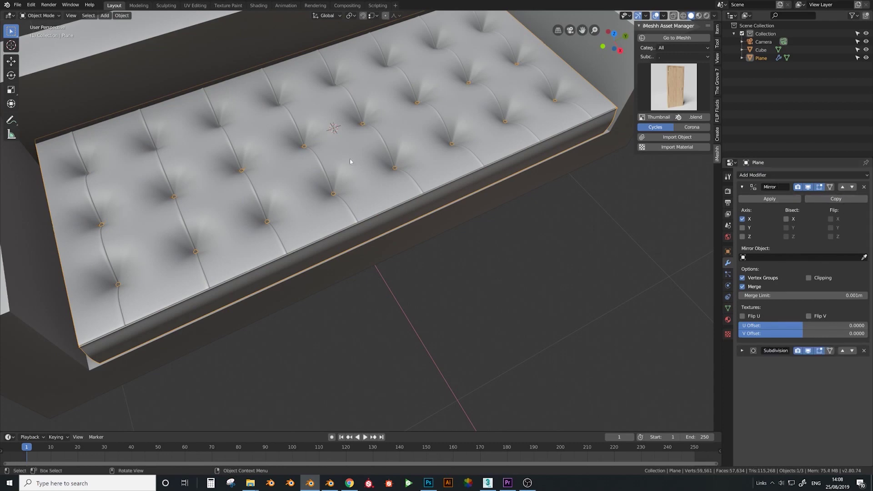
Examine the mirrored cushion from several angles, comparing its editable half with the whole in Edit and Object Mode.
{"action": "scroll", "coordinate": [315, 157], "scroll_direction": "up", "scroll_amount": 2}
{"action": "scroll", "coordinate": [297, 169], "scroll_direction": "down", "scroll_amount": 5}
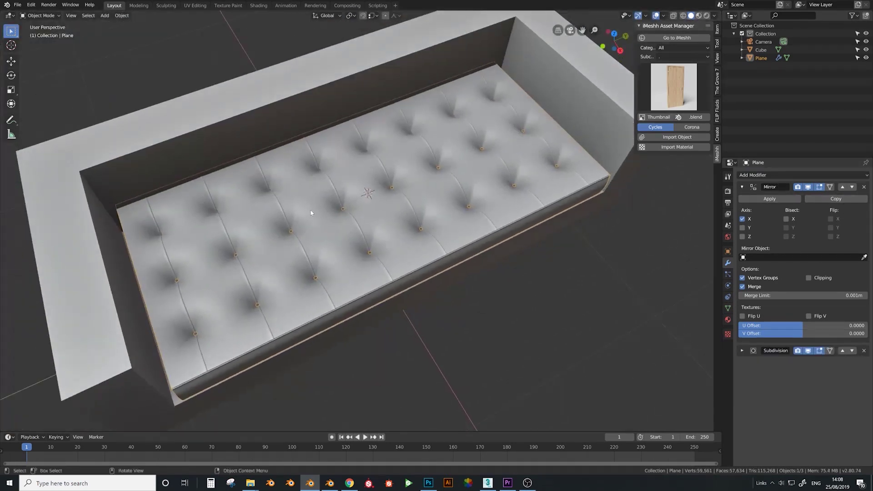
{"action": "middle_click_drag", "start_coordinate": [296, 168], "coordinate": [231, 248]}
{"action": "scroll", "coordinate": [501, 255], "scroll_direction": "down", "scroll_amount": 4}
{"action": "key", "text": "Tab"}
{"action": "middle_click_drag", "start_coordinate": [500, 255], "coordinate": [390, 246]}
{"action": "key", "text": "Tab"}
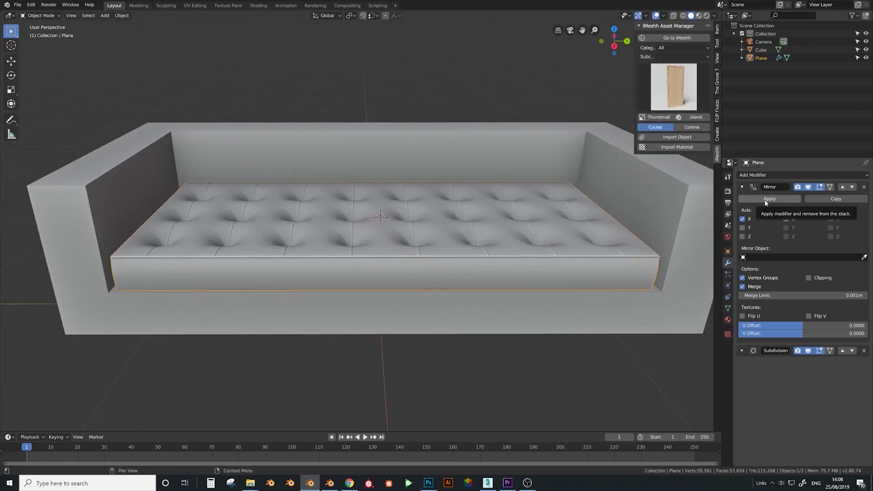
{"action": "key", "text": "Tab"}
{"action": "key", "text": "Tab"}
{"action": "key", "text": "Tab"}
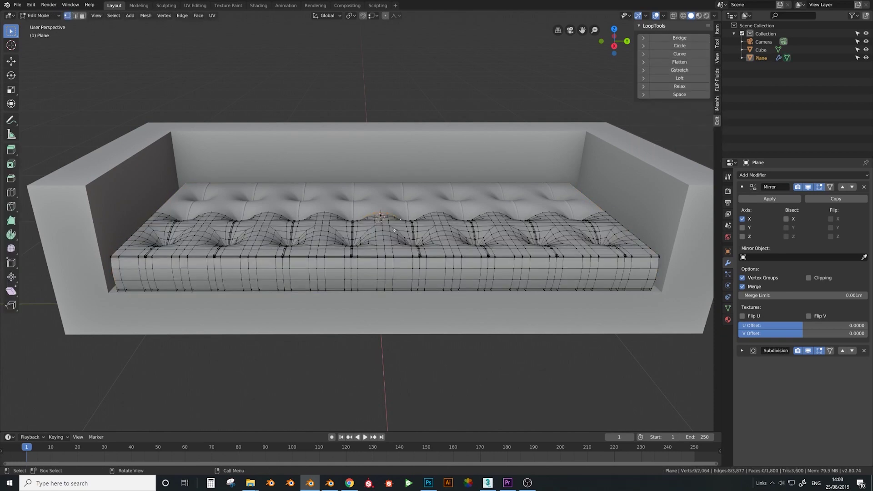
Delete the vertices of the cushion's positive Y half in top view, selecting them in wireframe shading, and restore solid shading.
{"action": "key", "text": "KP_7"}
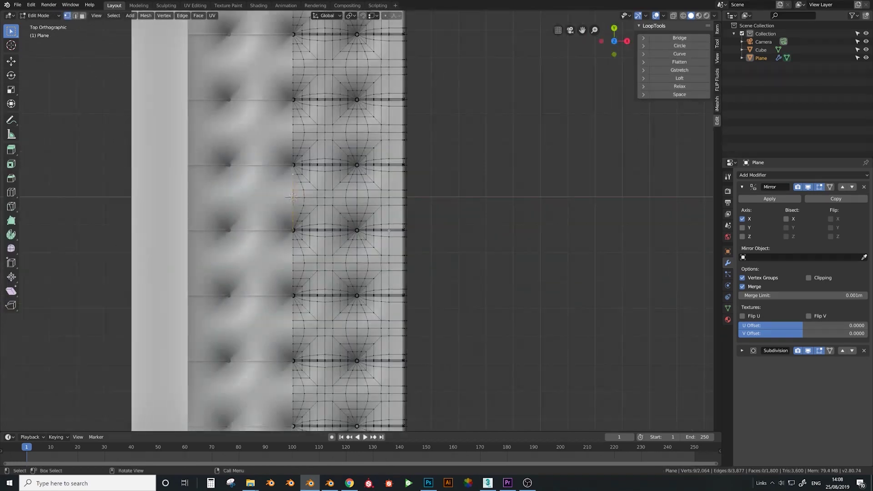
{"action": "key", "text": "z"}
{"action": "left_click", "coordinate": [332, 209]}
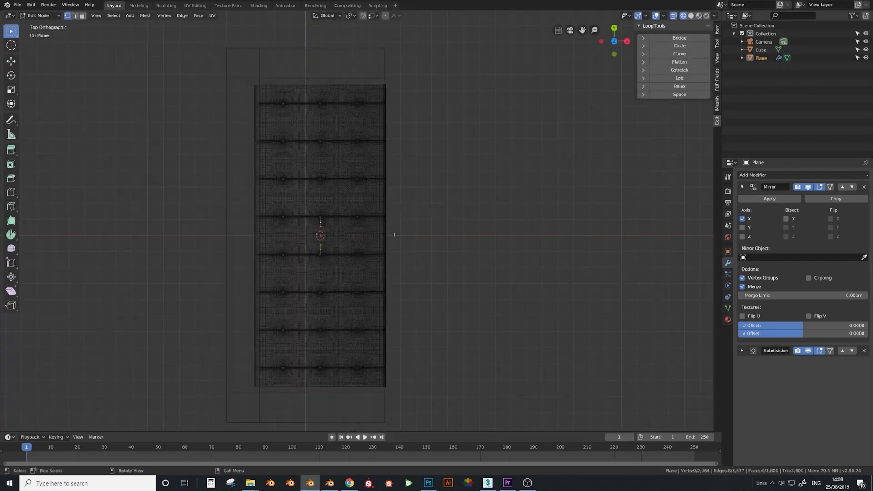
{"action": "key", "text": "a"}
{"action": "key", "text": "alt+a"}
{"action": "key", "text": "b"}
{"action": "left_click_drag", "start_coordinate": [399, 234], "coordinate": [257, 35]}
{"action": "key", "text": "x"}
{"action": "left_click", "coordinate": [255, 23]}
{"action": "key", "text": "z"}
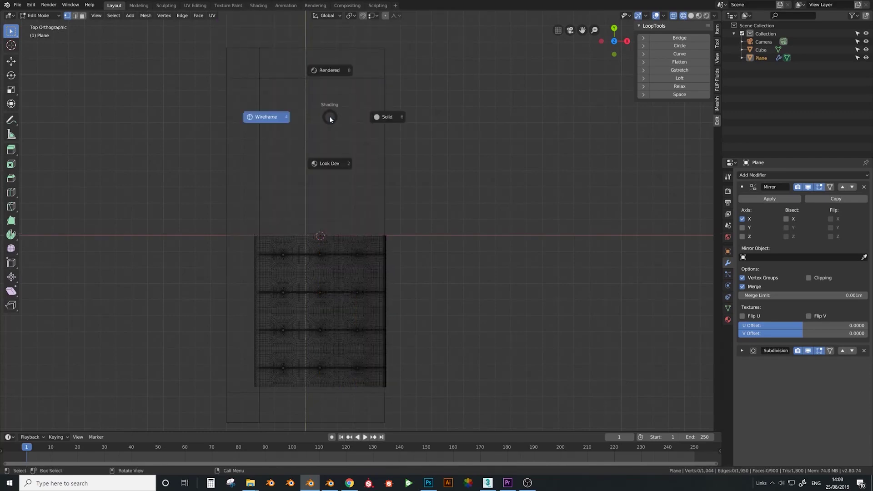
{"action": "left_click", "coordinate": [385, 118]}
Enable the Y axis alongside X in the Mirror modifier and view the cushion's front corner in the sofa.
{"action": "left_click", "coordinate": [744, 219]}
{"action": "left_click", "coordinate": [744, 220]}
{"action": "left_click", "coordinate": [743, 227]}
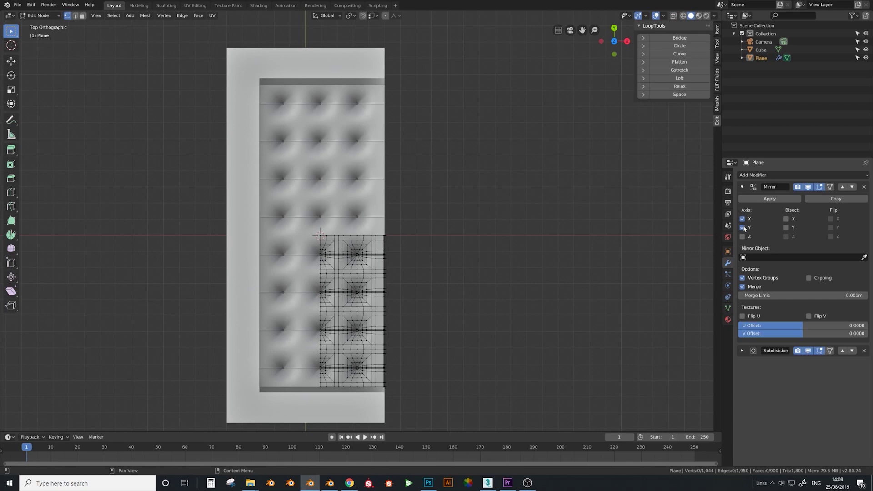
{"action": "middle_click_drag", "start_coordinate": [363, 318], "coordinate": [260, 273]}
{"action": "scroll", "coordinate": [259, 273], "scroll_direction": "up", "scroll_amount": 4}
{"action": "middle_click_drag", "start_coordinate": [103, 337], "coordinate": [244, 256], "text": "shift"}
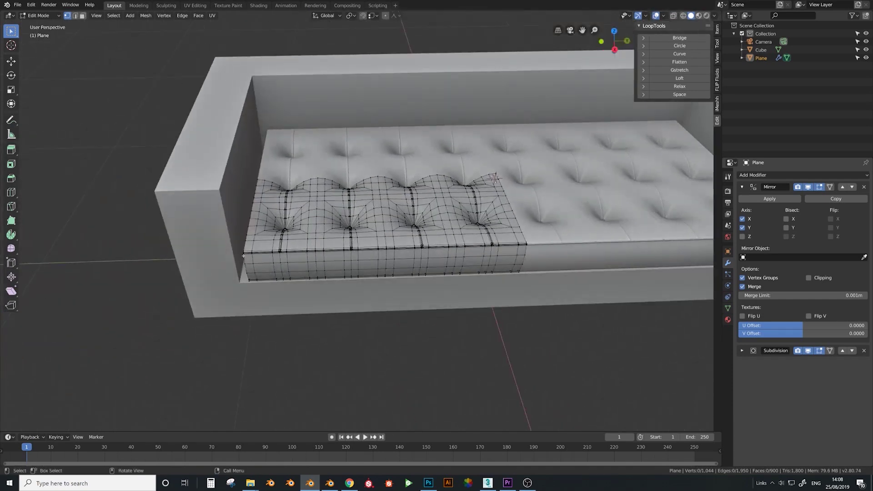
{"action": "middle_click_drag", "start_coordinate": [514, 224], "coordinate": [582, 140]}
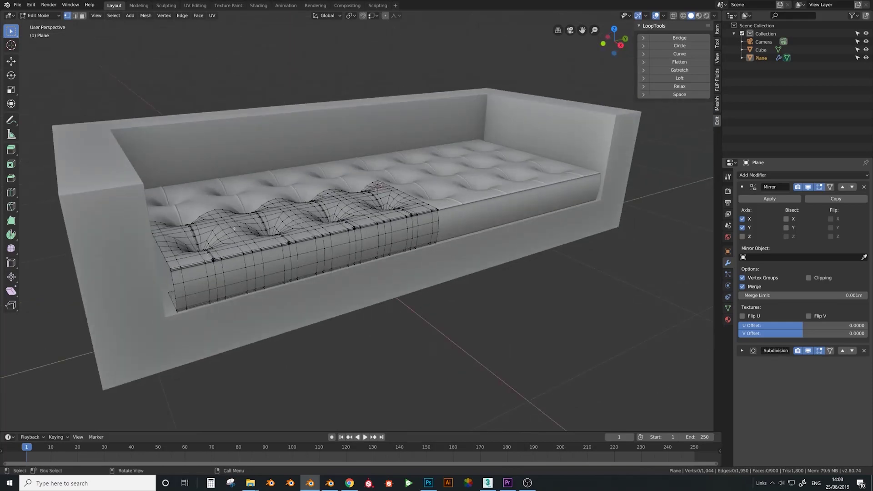
Isolate the cushion in local view and select its open end's border loop, excluding the vertices under the base.
{"action": "key", "text": "KP_Divide"}
{"action": "scroll", "coordinate": [246, 274], "scroll_direction": "up", "scroll_amount": 3}
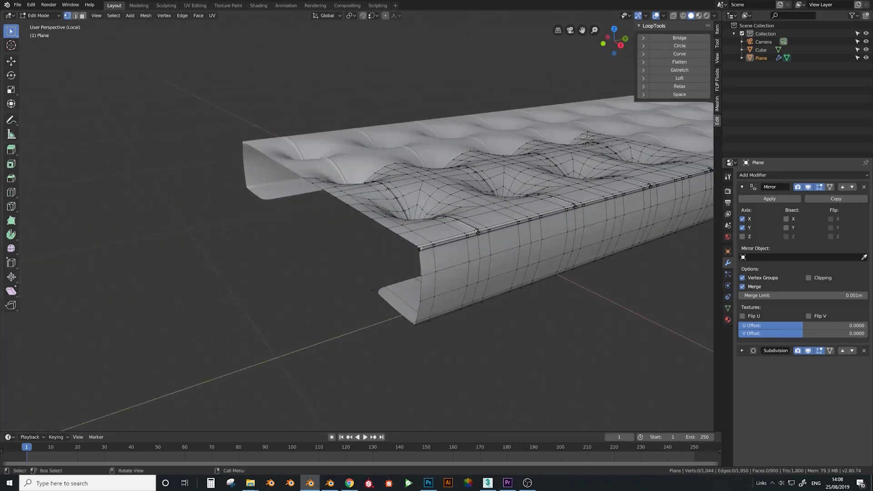
{"action": "left_click", "coordinate": [420, 258], "text": "alt"}
{"action": "scroll", "coordinate": [456, 279], "scroll_direction": "up", "scroll_amount": 3}
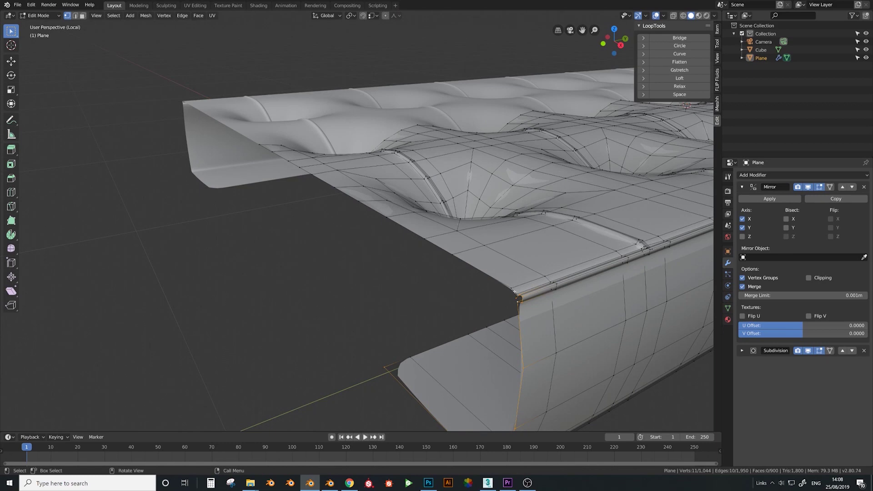
{"action": "scroll", "coordinate": [484, 329], "scroll_direction": "down", "scroll_amount": 3}
{"action": "key", "text": "b"}
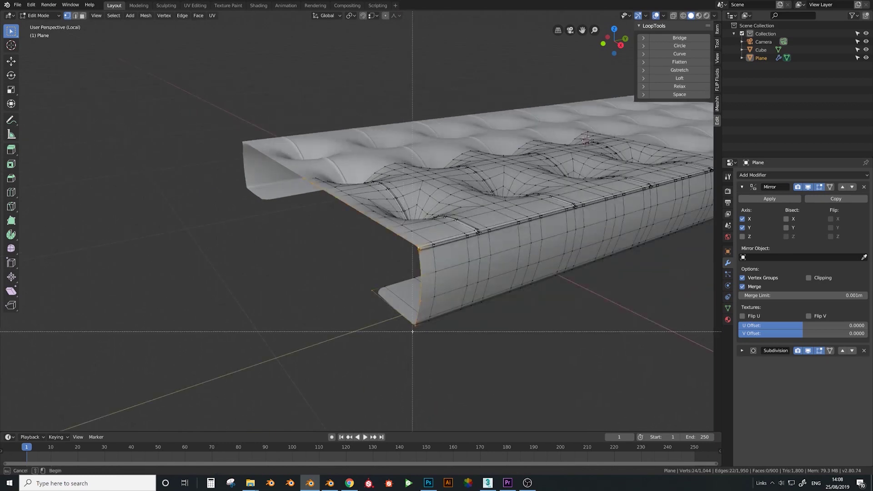
{"action": "middle_click_drag", "start_coordinate": [414, 331], "coordinate": [332, 270]}
{"action": "scroll", "coordinate": [391, 282], "scroll_direction": "up", "scroll_amount": 2}
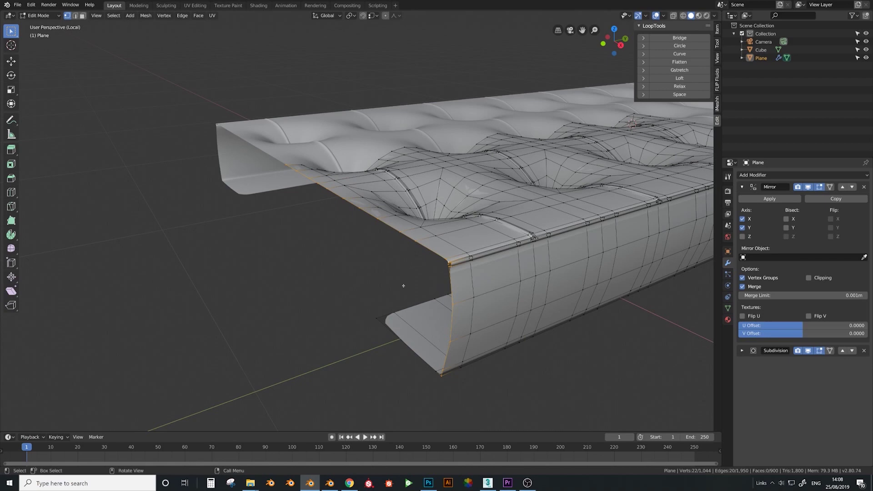
In top view, box-deselect the border vertices across the seat surface, keeping only the front corner profile selected.
{"action": "key", "text": "KP_7"}
{"action": "middle_click_drag", "start_coordinate": [548, 287], "coordinate": [387, 177], "text": "shift"}
{"action": "scroll", "coordinate": [387, 177], "scroll_direction": "up", "scroll_amount": 2}
{"action": "key", "text": "b"}
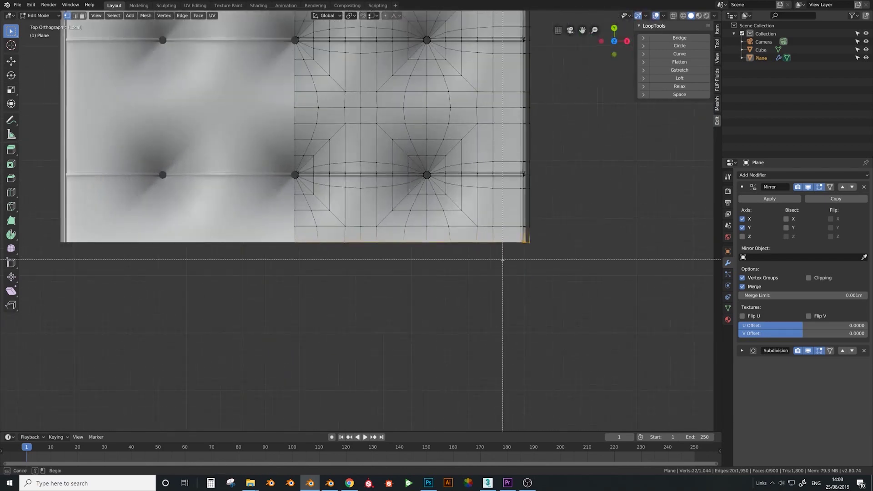
{"action": "middle_click_drag", "start_coordinate": [504, 260], "coordinate": [289, 232]}
{"action": "middle_click_drag", "start_coordinate": [498, 205], "coordinate": [441, 182], "text": "shift"}
{"action": "scroll", "coordinate": [441, 182], "scroll_direction": "up", "scroll_amount": 3}
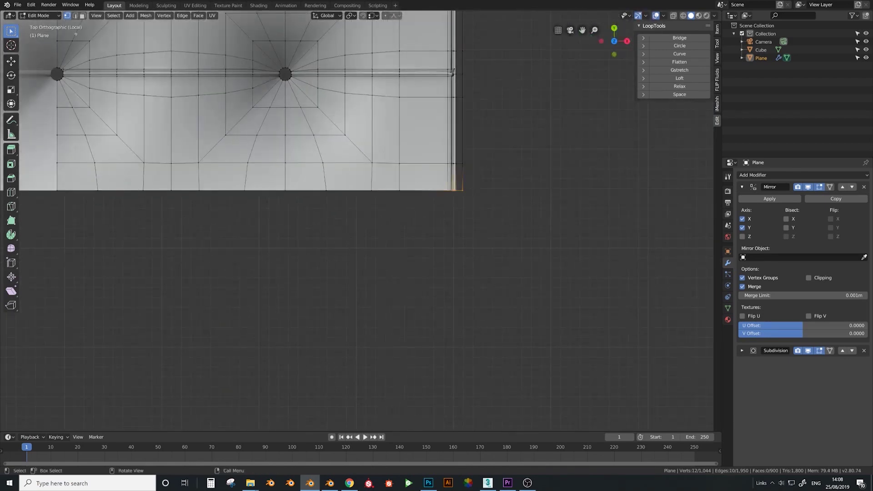
Switch to edge selection and extrude the corner profile a short distance outward along Y.
{"action": "left_click", "coordinate": [76, 15]}
{"action": "scroll", "coordinate": [523, 150], "scroll_direction": "up", "scroll_amount": 2}
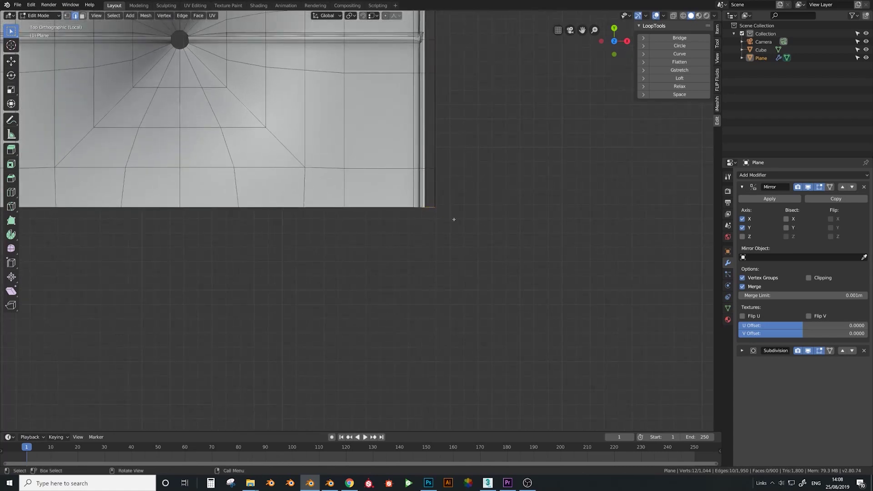
{"action": "key", "text": "g"}
{"action": "key", "text": "y"}
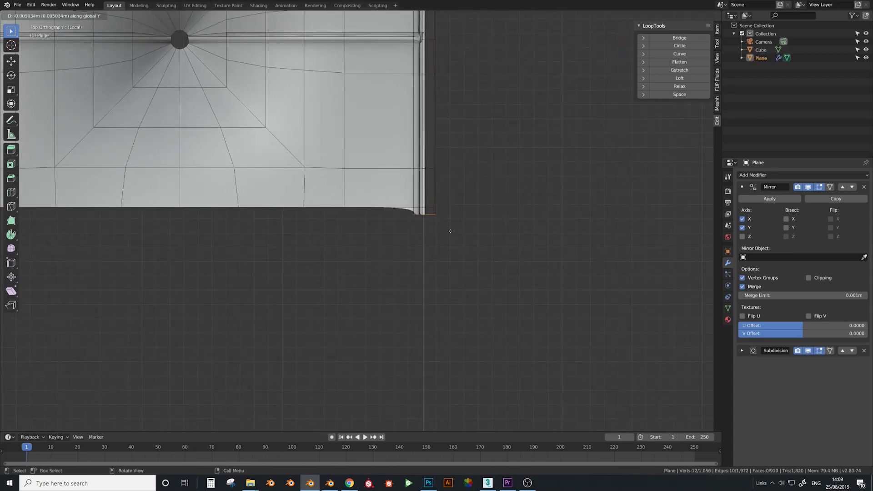
{"action": "left_click", "coordinate": [451, 238]}
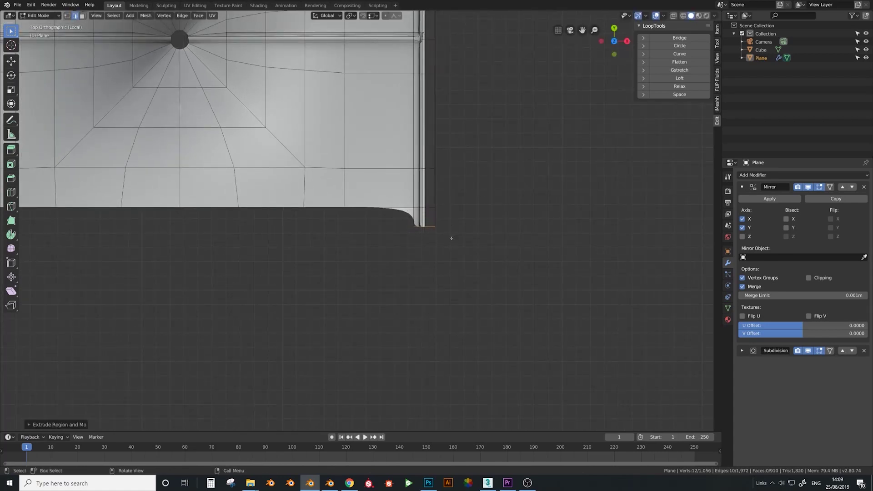
Set the Subdivision modifier's viewport level to 1.
{"action": "left_click", "coordinate": [742, 350]}
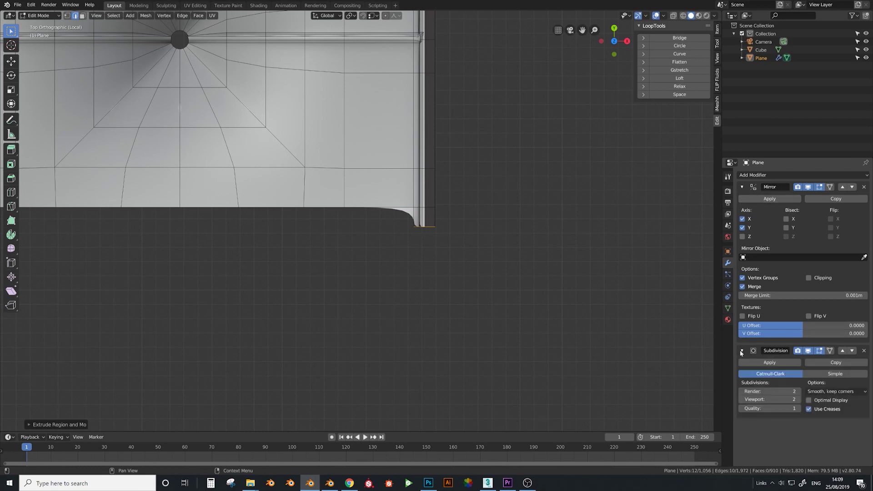
{"action": "left_click", "coordinate": [742, 350]}
{"action": "left_click", "coordinate": [742, 351]}
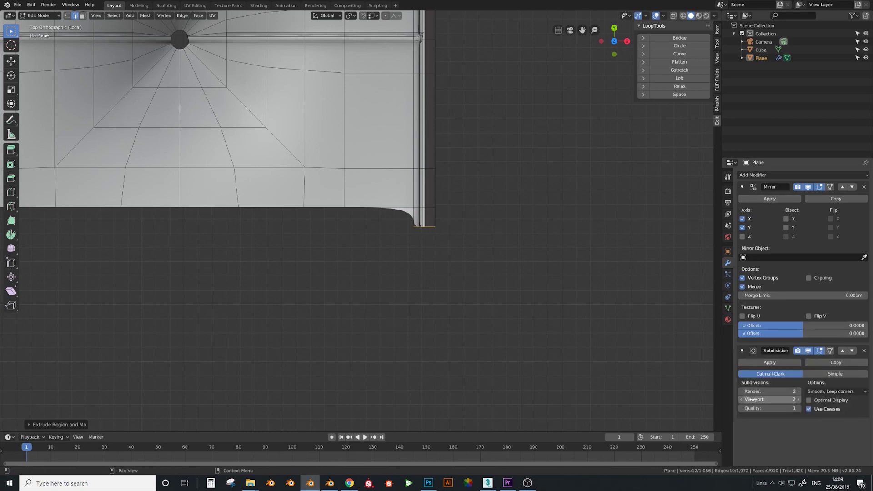
Shear the extruded profile into a mitred corner and extrude it along X beside the cushion's open end.
{"action": "key", "text": "F3"}
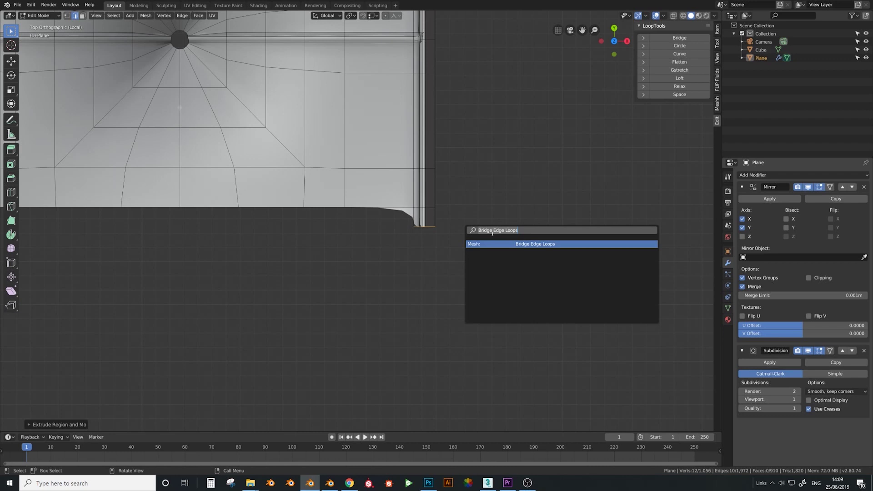
{"action": "type", "text": "shear"}
{"action": "key", "text": "Return"}
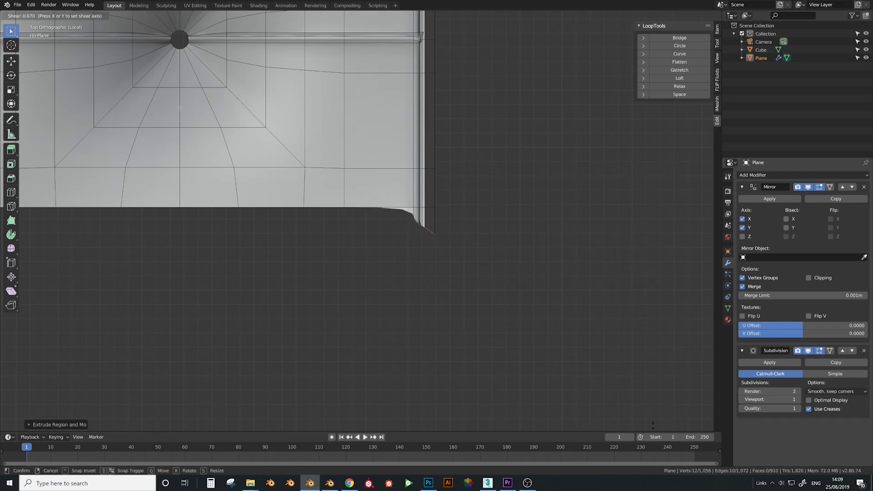
{"action": "key", "text": "Return"}
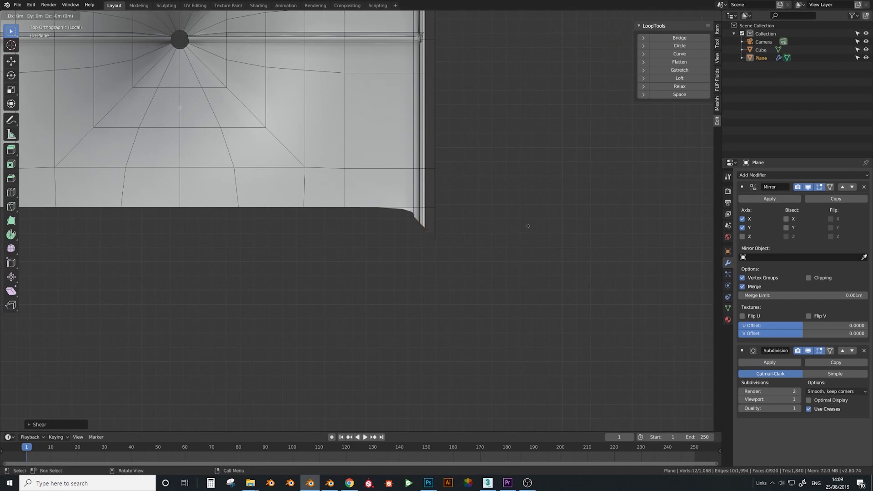
{"action": "key", "text": "g"}
{"action": "key", "text": "x"}
{"action": "key", "text": "Return"}
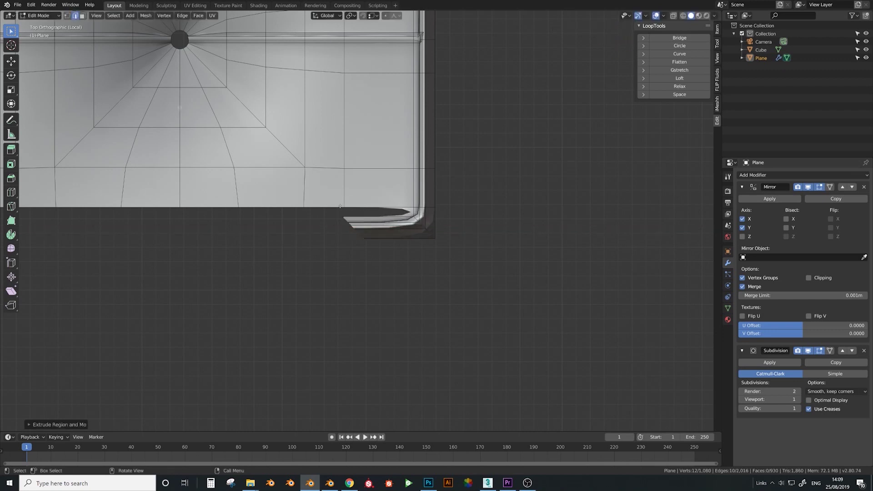
Try extending the slanted profile along X with further extrusions, and undo them.
{"action": "key", "text": "e"}
{"action": "key", "text": "x"}
{"action": "left_click", "coordinate": [304, 205]}
{"action": "middle_click_drag", "start_coordinate": [243, 184], "coordinate": [437, 183], "text": "shift"}
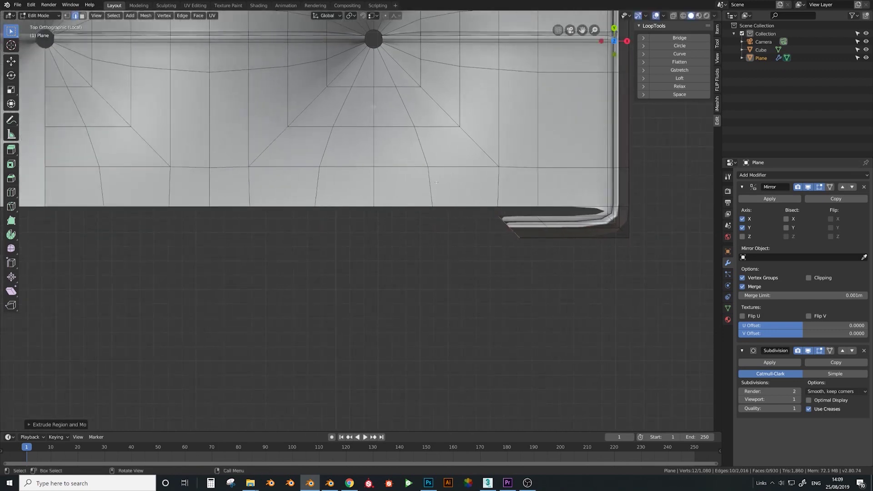
{"action": "key", "text": "e"}
{"action": "key", "text": "x"}
{"action": "key", "text": "Return"}
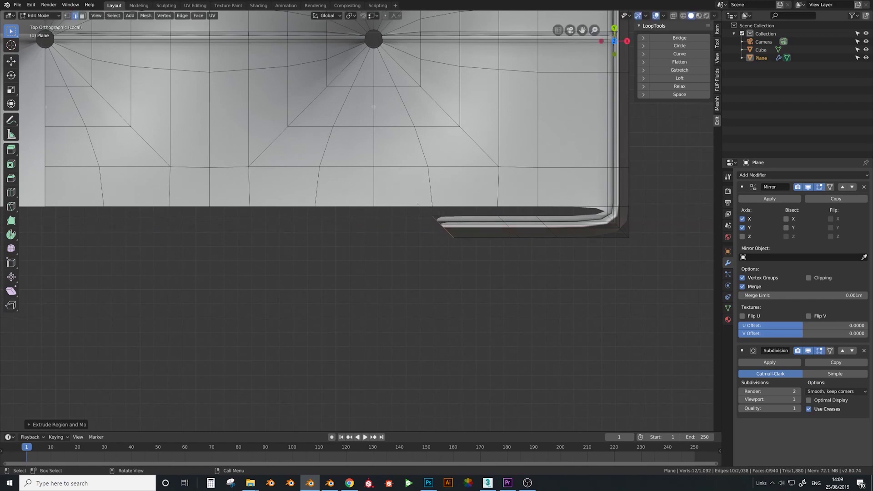
{"action": "key", "text": "e"}
{"action": "key", "text": "x"}
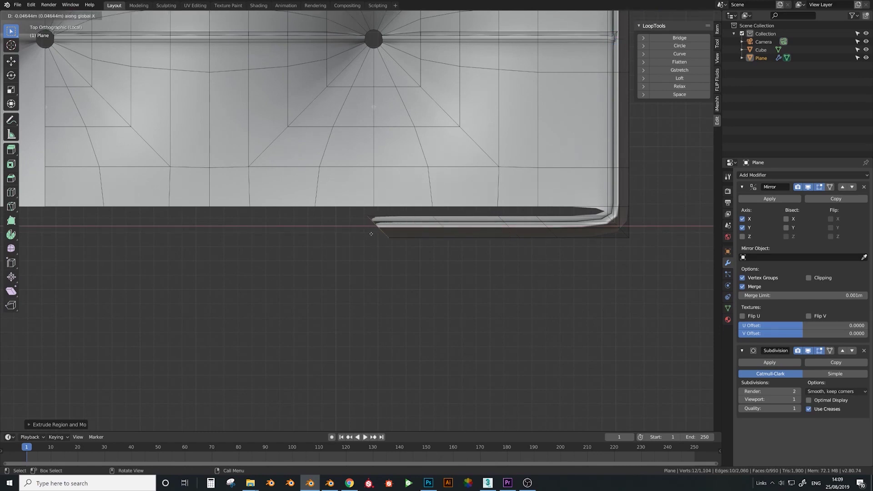
{"action": "key", "text": "Escape"}
{"action": "key", "text": "ctrl+z"}
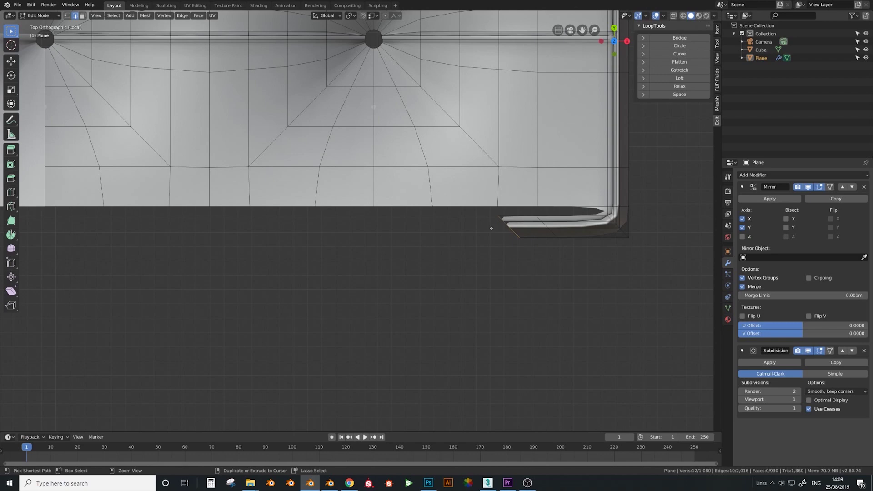
Flatten the slanted end edges by scaling them to 0 on X, and move them along X.
{"action": "key", "text": "s"}
{"action": "key", "text": "x"}
{"action": "key", "text": "0"}
{"action": "key", "text": "Return"}
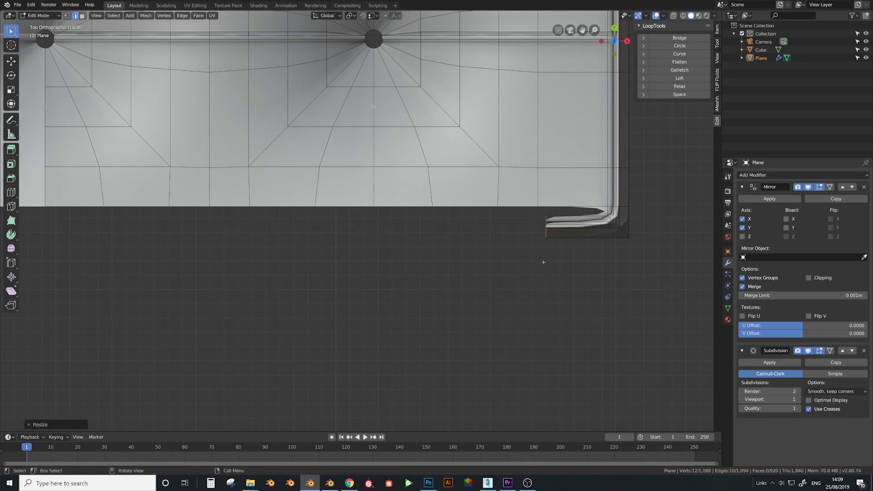
{"action": "key", "text": "g"}
{"action": "key", "text": "x"}
{"action": "left_click", "coordinate": [559, 267]}
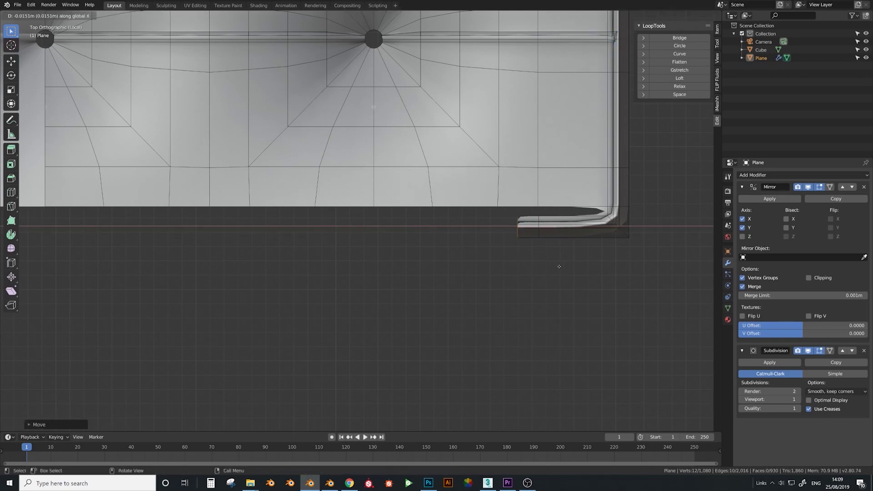
Extrude the flattened profile along X in several segments, lining them up with the seat's cross edges.
{"action": "left_click", "coordinate": [546, 266]}
{"action": "key", "text": "e"}
{"action": "key", "text": "x"}
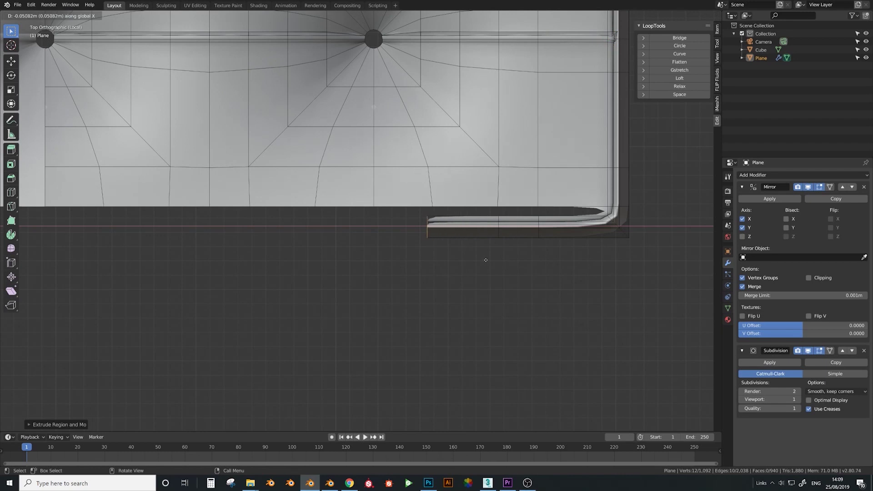
{"action": "left_click", "coordinate": [425, 259]}
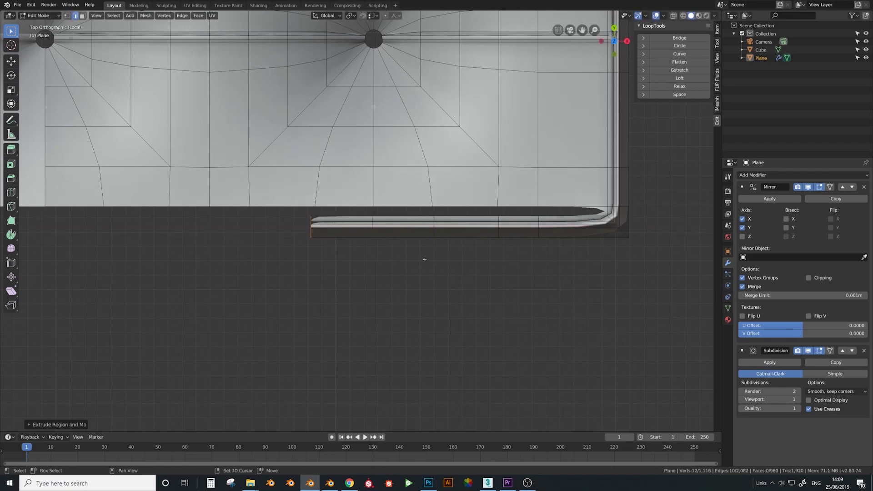
{"action": "key", "text": "g"}
{"action": "key", "text": "x"}
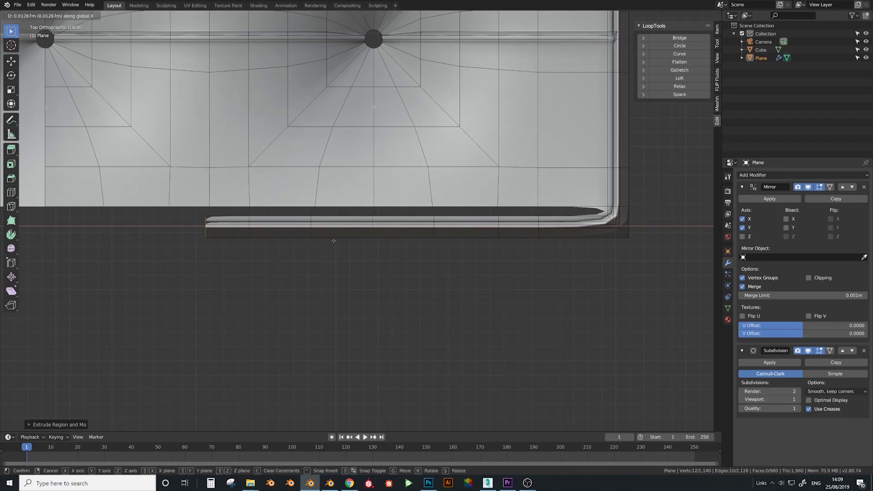
{"action": "left_click", "coordinate": [335, 241]}
{"action": "right_click", "coordinate": [333, 241]}
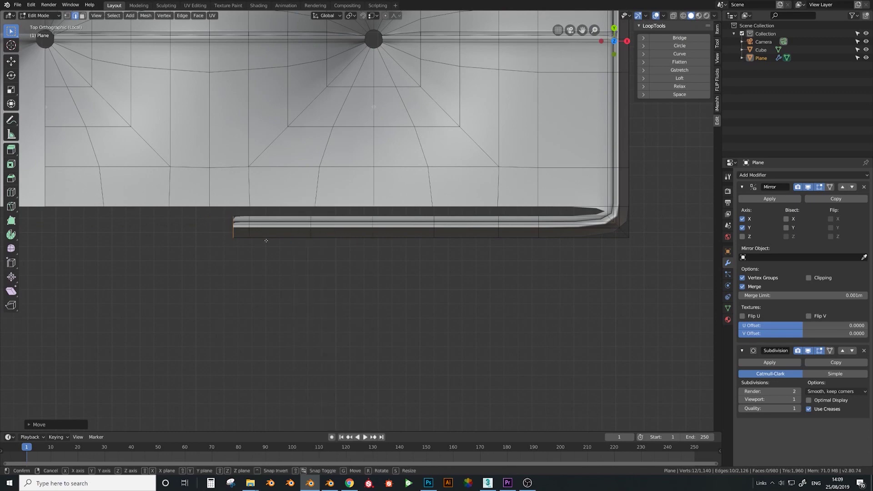
Adjust the border strip's end along X and extrude further segments toward the mirror centre, matching the seat's cross edges.
{"action": "key", "text": "g"}
{"action": "key", "text": "x"}
{"action": "left_click", "coordinate": [244, 240]}
{"action": "key", "text": "e"}
{"action": "key", "text": "x"}
{"action": "left_click", "coordinate": [201, 241]}
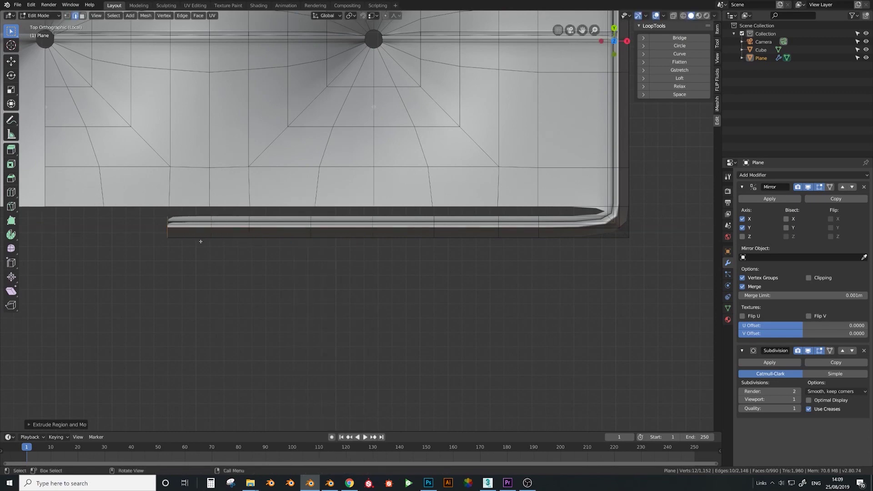
{"action": "key", "text": "x"}
{"action": "key", "text": "e"}
{"action": "key", "text": "x"}
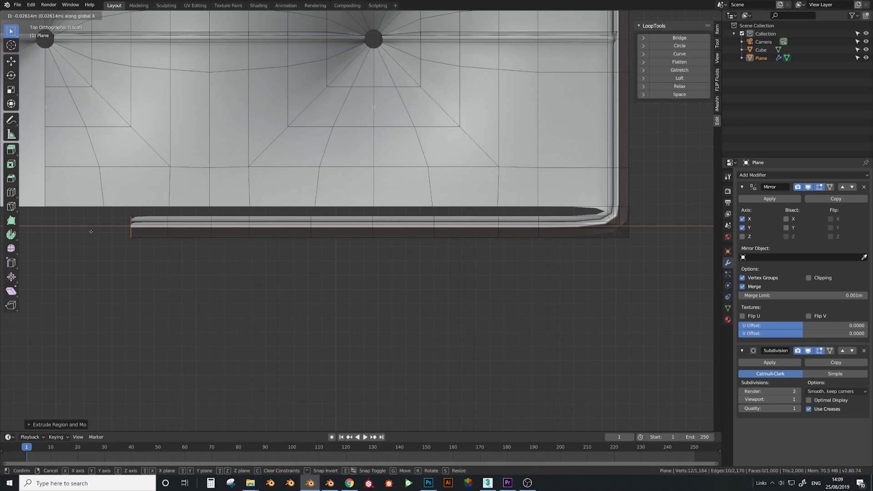
{"action": "left_click", "coordinate": [63, 231]}
Extrude the border strip's last segment, enable Clipping in the Mirror modifier, and move the strip's end along X to the mirror centre.
{"action": "middle_click_drag", "start_coordinate": [103, 205], "coordinate": [308, 198], "text": "shift"}
{"action": "key", "text": "e"}
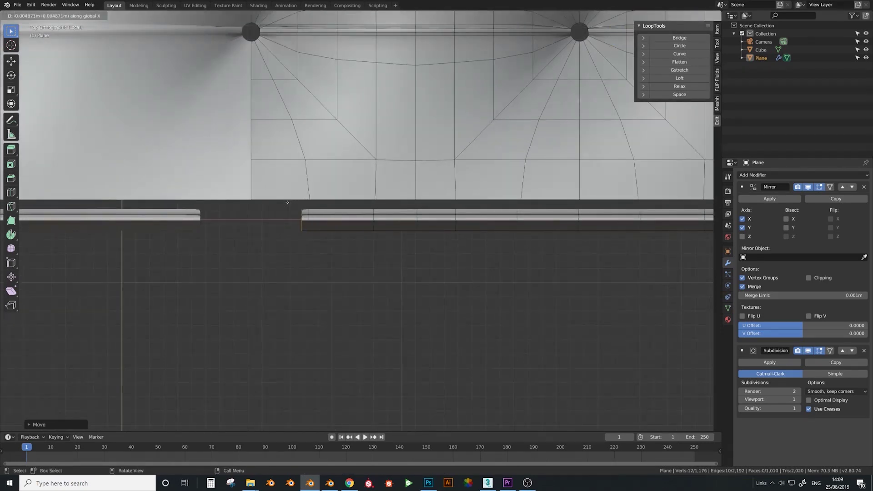
{"action": "left_click", "coordinate": [308, 202]}
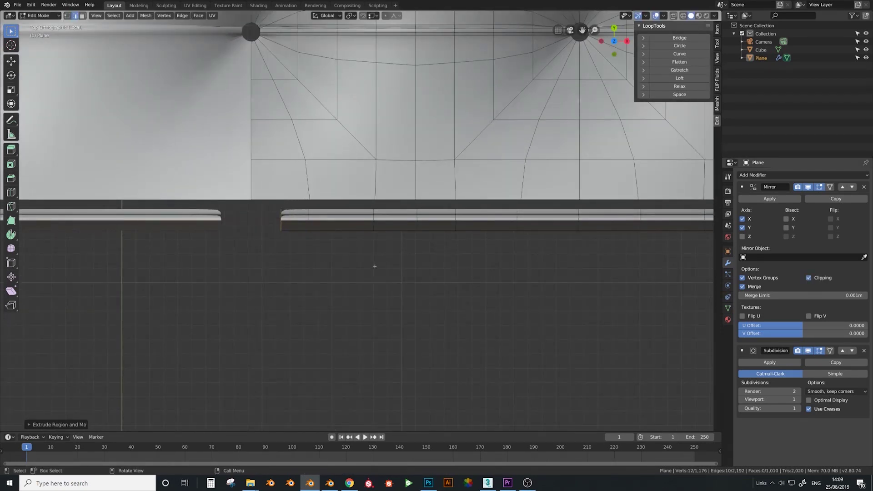
{"action": "key", "text": "g"}
{"action": "key", "text": "x"}
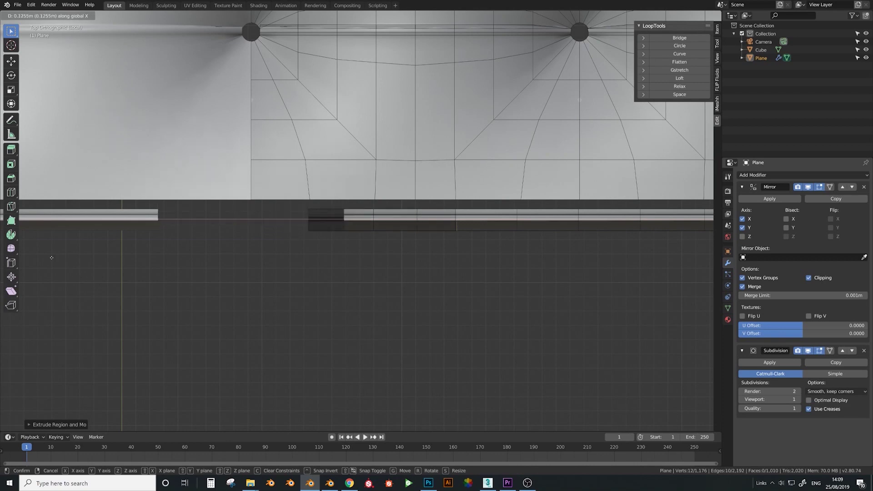
{"action": "left_click", "coordinate": [564, 230]}
Bridge the open gap between the seat top's end edge and the extruded border strip using Bridge Edge Loops.
{"action": "scroll", "coordinate": [580, 226], "scroll_direction": "down", "scroll_amount": 1}
{"action": "middle_click_drag", "start_coordinate": [579, 226], "coordinate": [220, 115], "text": "shift"}
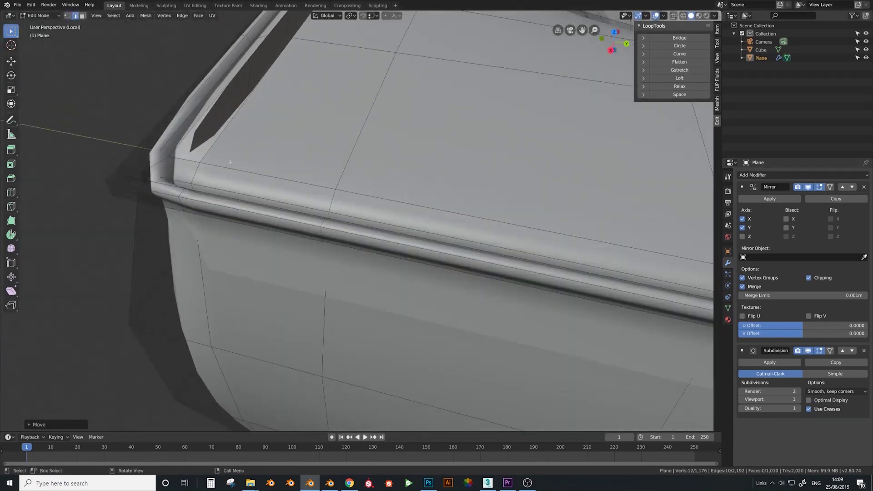
{"action": "left_click", "coordinate": [223, 112]}
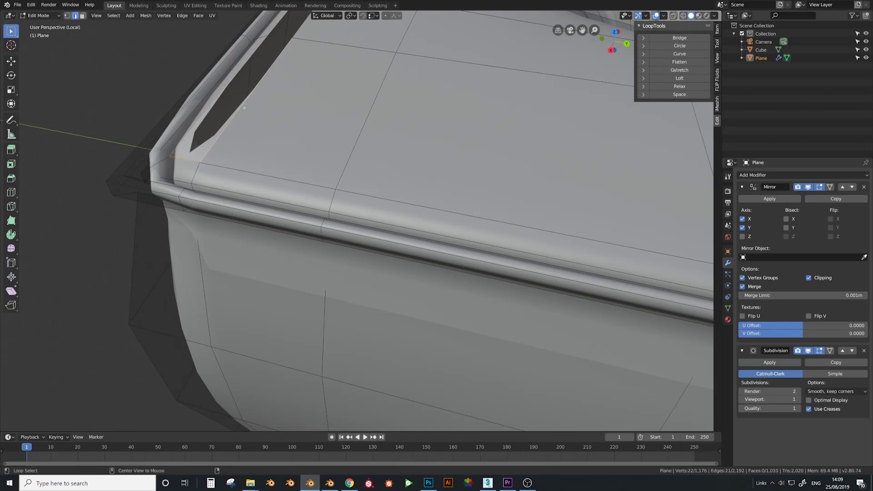
{"action": "scroll", "coordinate": [229, 121], "scroll_direction": "down", "scroll_amount": 5}
{"action": "scroll", "coordinate": [326, 179], "scroll_direction": "up", "scroll_amount": 4}
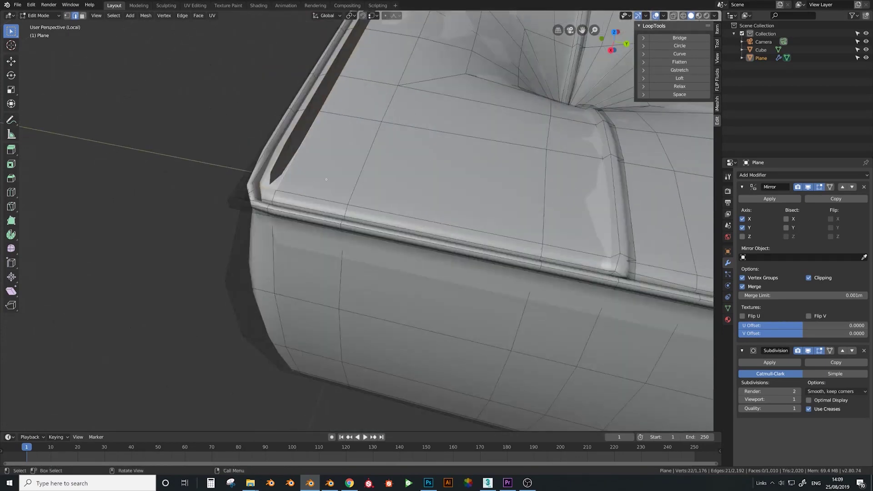
{"action": "middle_click_drag", "start_coordinate": [346, 109], "coordinate": [271, 244], "text": "shift"}
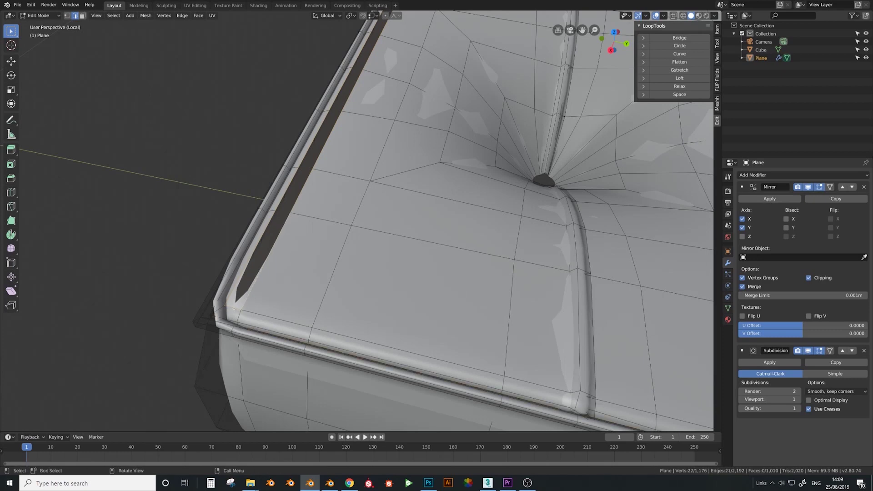
{"action": "key", "text": "F3"}
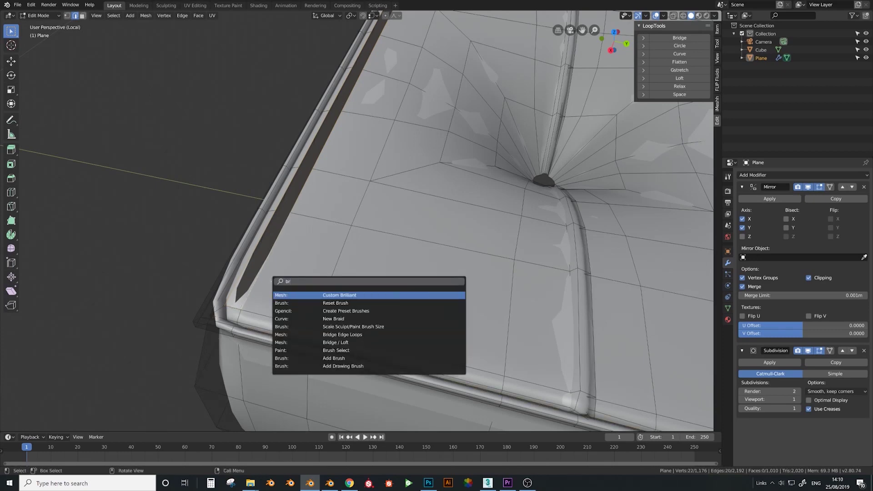
{"action": "type", "text": "brid"}
{"action": "key", "text": "Return"}
Add two centred lengthwise loop cuts to the flat strip on the seat's underside.
{"action": "key", "text": "Tab"}
{"action": "scroll", "coordinate": [290, 277], "scroll_direction": "down", "scroll_amount": 6}
{"action": "middle_click_drag", "start_coordinate": [290, 277], "coordinate": [394, 205]}
{"action": "middle_click_drag", "start_coordinate": [449, 168], "coordinate": [494, 125]}
{"action": "key", "text": "Tab"}
{"action": "key", "text": "ctrl+r"}
{"action": "scroll", "coordinate": [496, 126], "scroll_direction": "up", "scroll_amount": 1}
{"action": "scroll", "coordinate": [496, 126], "scroll_direction": "up", "scroll_amount": 1}
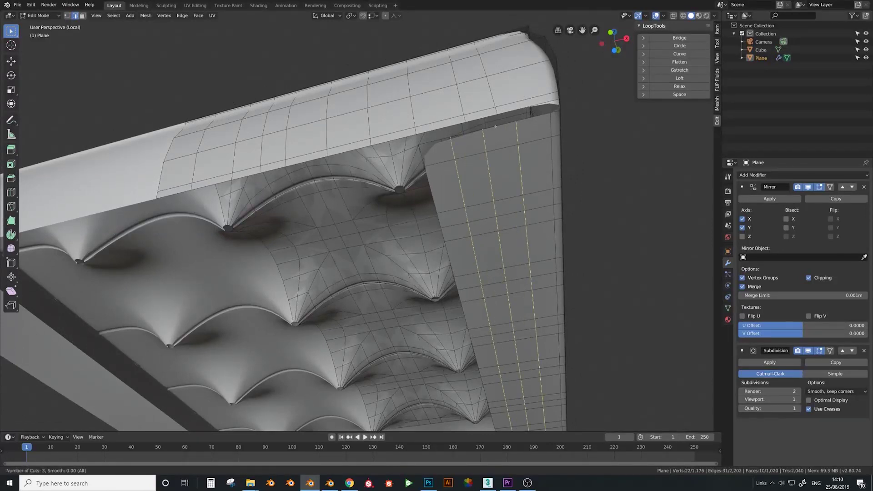
{"action": "scroll", "coordinate": [496, 126], "scroll_direction": "down", "scroll_amount": 1}
{"action": "left_click", "coordinate": [496, 127]}
{"action": "right_click", "coordinate": [496, 127]}
Add a loop cut to the seat's side wall close to the corner.
{"action": "left_click", "coordinate": [520, 123]}
{"action": "key", "text": "ctrl+r"}
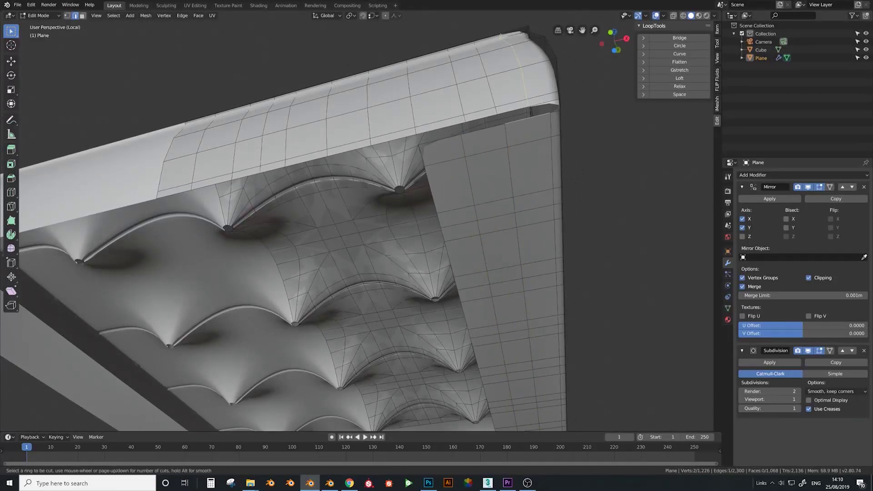
{"action": "left_click", "coordinate": [552, 101]}
{"action": "left_click", "coordinate": [556, 98]}
Bridge the side wall's lower edge to the end of the underside strip, limiting the selection to the edges along the gap.
{"action": "left_click", "coordinate": [555, 102]}
{"action": "left_click", "coordinate": [554, 110], "text": "shift"}
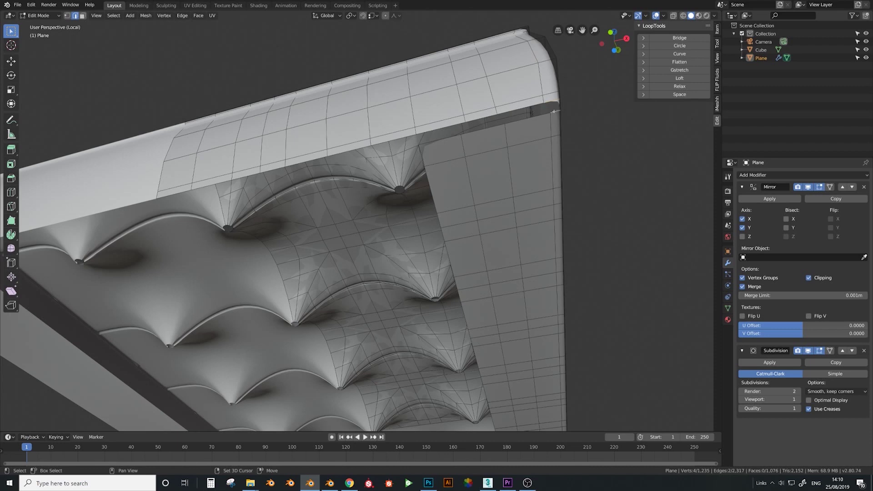
{"action": "left_click", "coordinate": [522, 108], "text": "alt"}
{"action": "key", "text": "F3"}
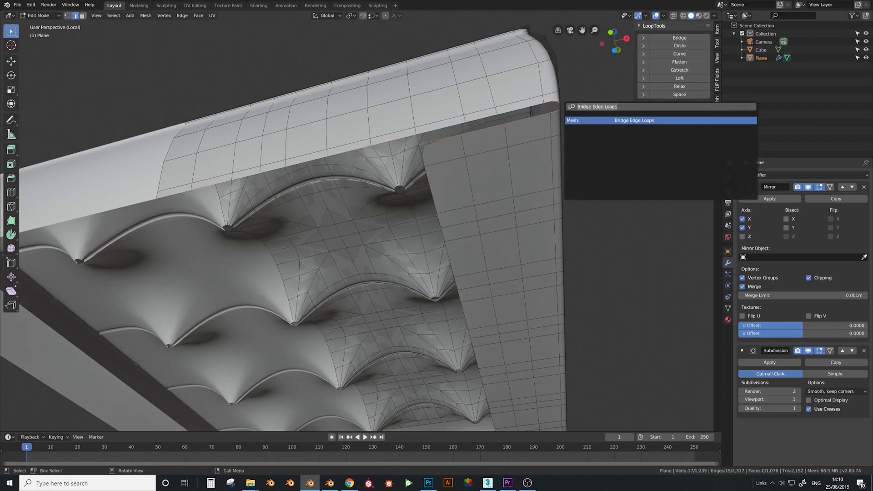
{"action": "key", "text": "Return"}
{"action": "key", "text": "ctrl+z"}
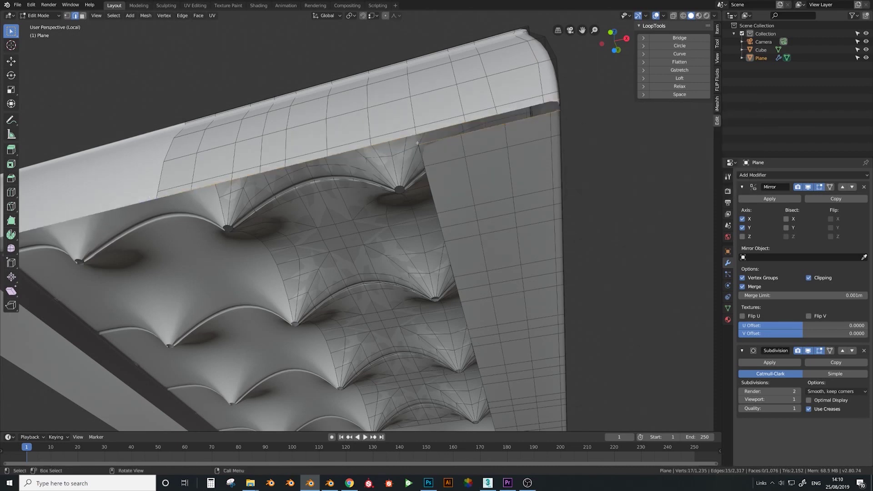
{"action": "key", "text": "c"}
{"action": "middle_click_drag", "start_coordinate": [352, 180], "coordinate": [180, 196]}
{"action": "right_click", "coordinate": [181, 196]}
{"action": "key", "text": "F3"}
{"action": "key", "text": "Return"}
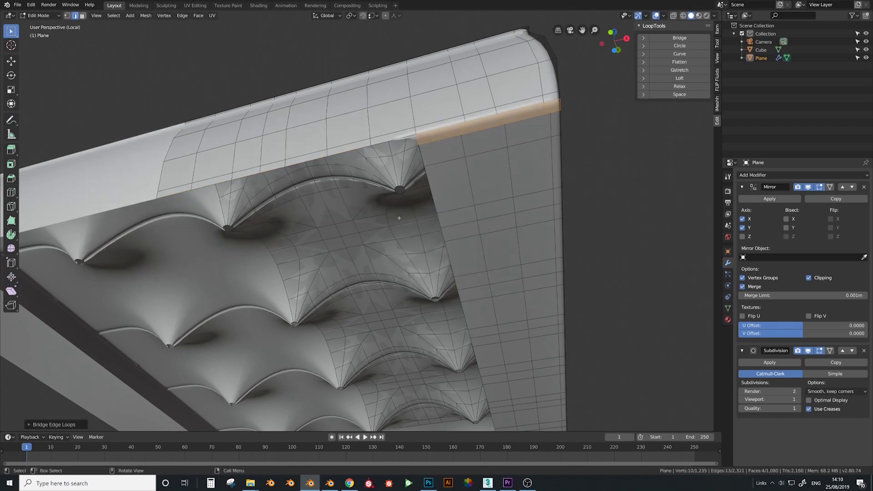
Add a centred loop cut around the seat's walls in the narrow band at the bottom edge.
{"action": "middle_click_drag", "start_coordinate": [399, 222], "coordinate": [448, 211]}
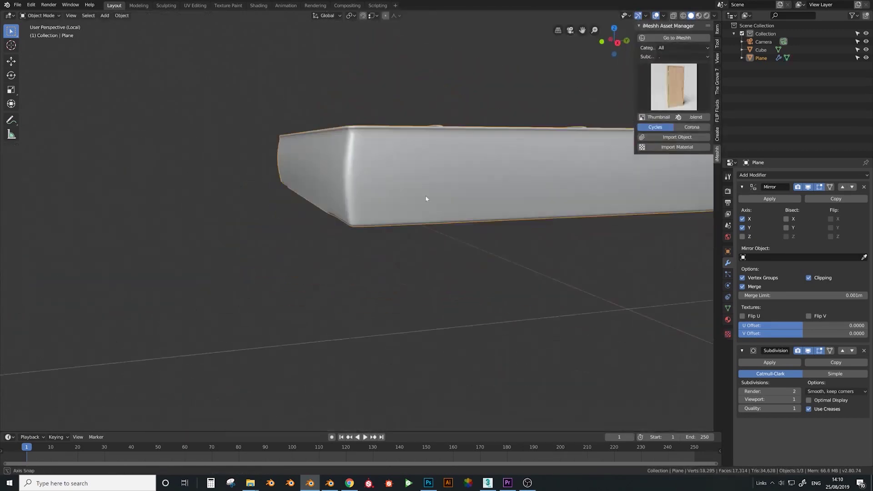
{"action": "mouse_move", "coordinate": [426, 198]}
{"action": "middle_mouse_down"}
{"action": "mouse_move", "coordinate": [410, 203]}
{"action": "mouse_move", "coordinate": [444, 195]}
{"action": "mouse_move", "coordinate": [381, 221]}
{"action": "mouse_move", "coordinate": [383, 203]}
{"action": "mouse_move", "coordinate": [369, 213]}
{"action": "mouse_move", "coordinate": [296, 118]}
{"action": "mouse_move", "coordinate": [328, 131]}
{"action": "mouse_move", "coordinate": [409, 203]}
{"action": "middle_mouse_up"}
{"action": "scroll", "coordinate": [430, 229], "scroll_direction": "up", "scroll_amount": 3}
{"action": "key", "text": "Tab"}
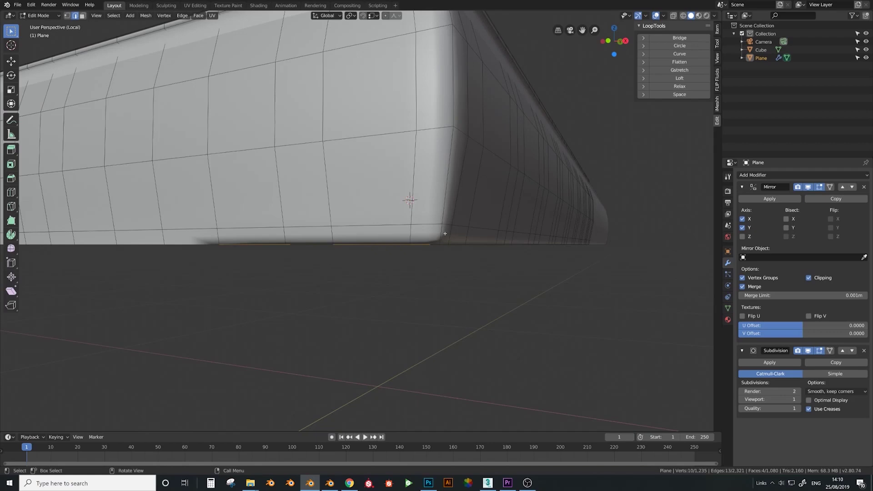
{"action": "key", "text": "ctrl+r"}
{"action": "left_click", "coordinate": [445, 234]}
{"action": "right_click", "coordinate": [444, 234]}
{"action": "middle_click_drag", "start_coordinate": [479, 250], "coordinate": [475, 263]}
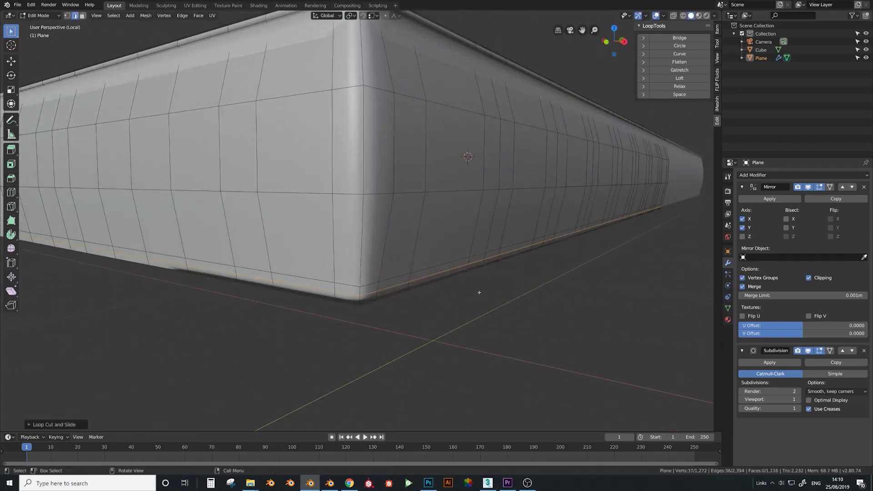
Move the new bottom loop slightly outward along X and Y from the top view.
{"action": "key", "text": "KP_7"}
{"action": "middle_click_drag", "start_coordinate": [551, 299], "coordinate": [502, 242], "text": "shift"}
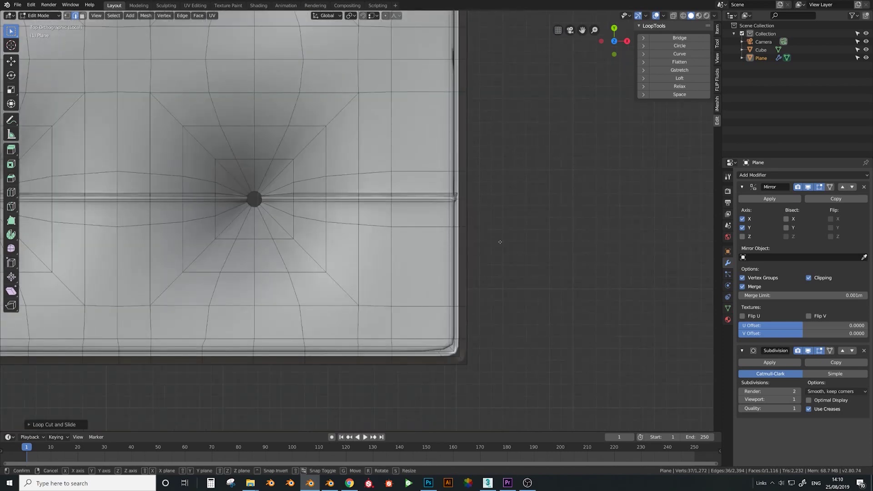
{"action": "key", "text": "g"}
{"action": "key", "text": "x"}
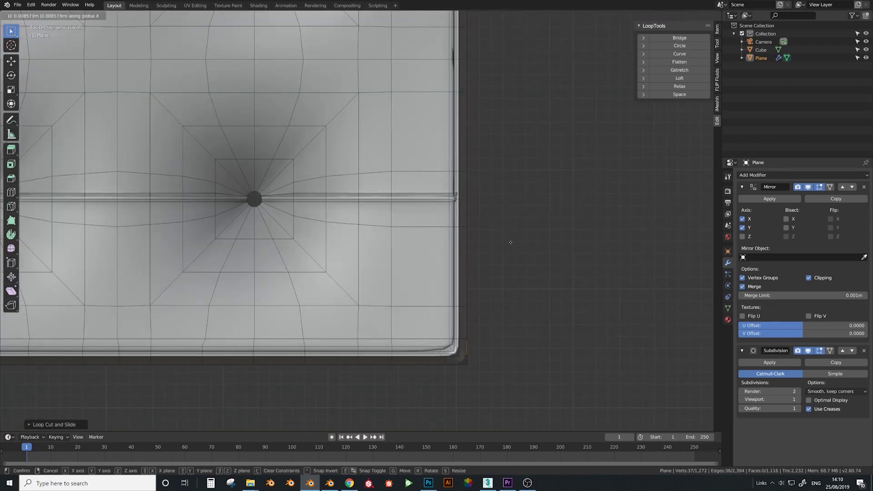
{"action": "key", "text": "y"}
{"action": "left_click", "coordinate": [508, 253]}
Bevel the bottom loop into a narrow band of faces that forms the lower piping.
{"action": "middle_click_drag", "start_coordinate": [508, 253], "coordinate": [432, 235]}
{"action": "key", "text": "ctrl+b"}
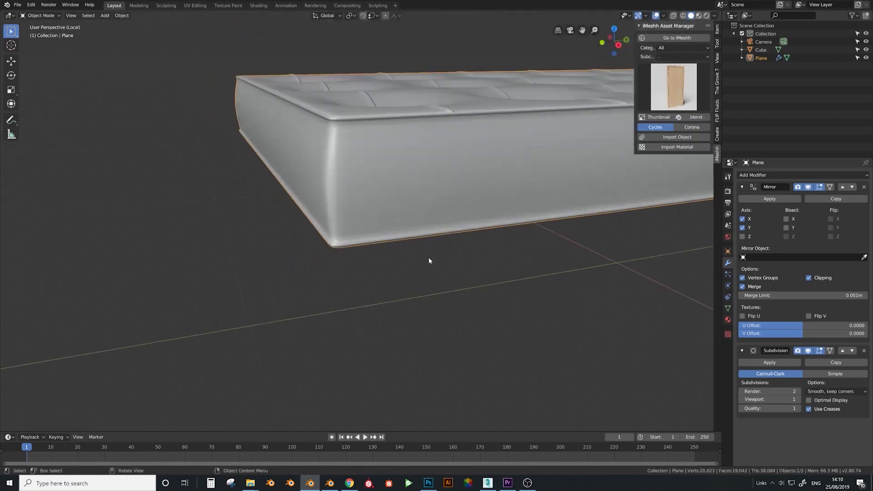
{"action": "scroll", "coordinate": [429, 258], "scroll_direction": "up", "scroll_amount": 3}
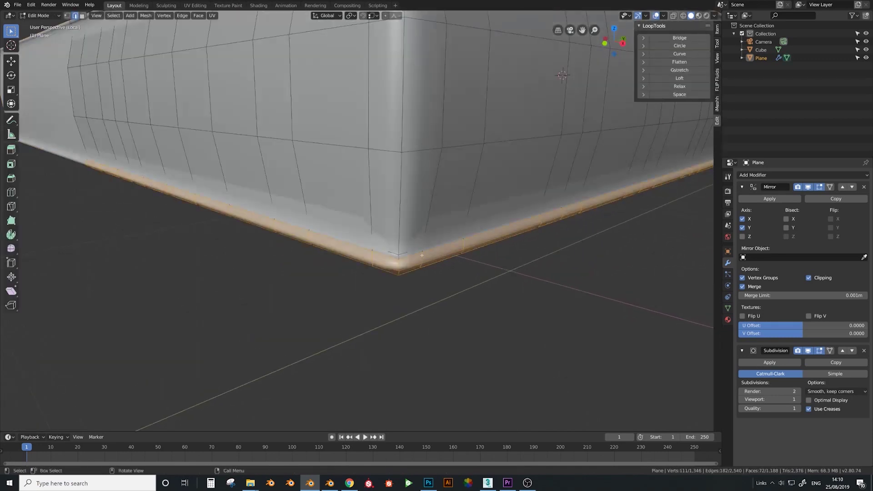
{"action": "scroll", "coordinate": [455, 205], "scroll_direction": "down", "scroll_amount": 4}
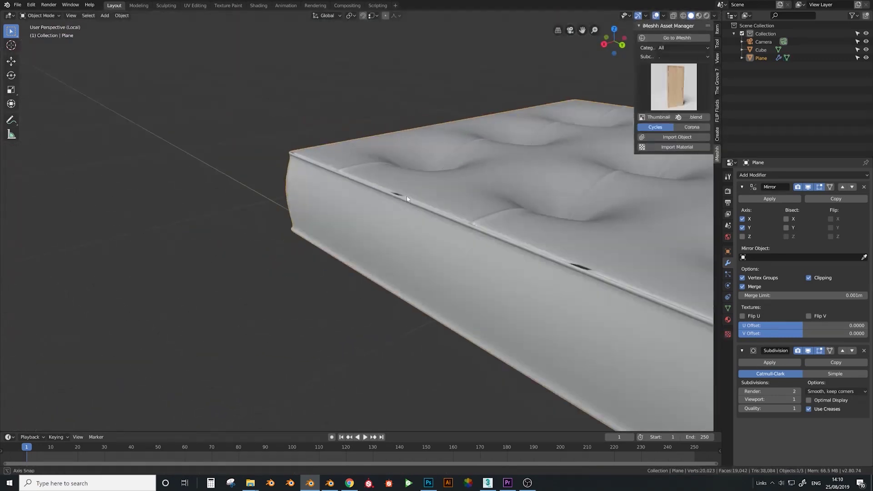
{"action": "scroll", "coordinate": [390, 190], "scroll_direction": "up", "scroll_amount": 4}
{"action": "scroll", "coordinate": [342, 227], "scroll_direction": "down", "scroll_amount": 3}
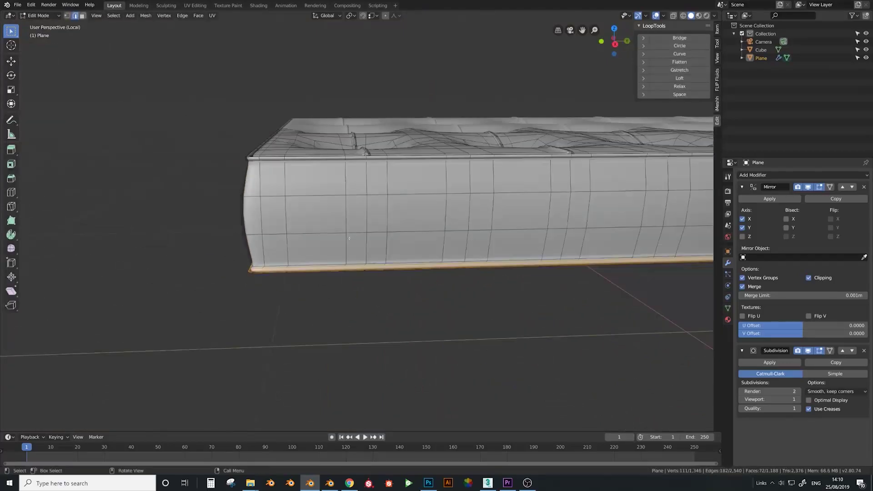
Thicken the bottom piping with Shrink/Fatten and scale it along Z.
{"action": "middle_click_drag", "start_coordinate": [345, 255], "coordinate": [464, 318]}
{"action": "key", "text": "alt+s"}
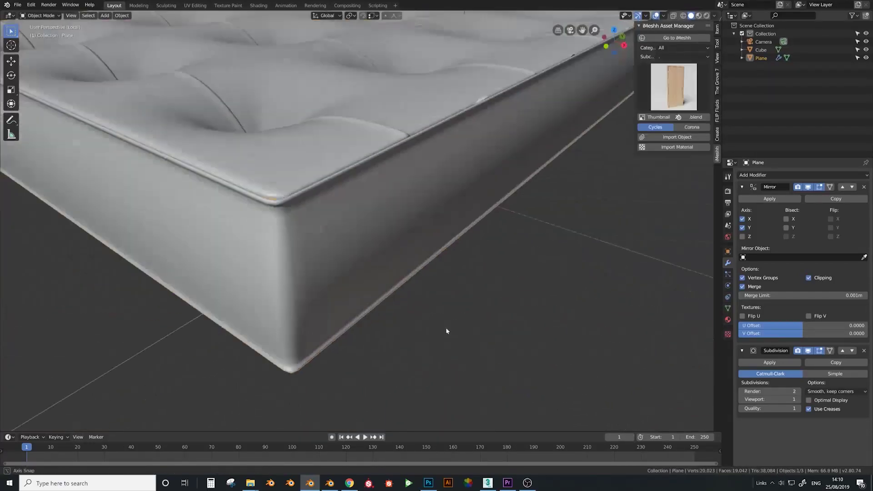
{"action": "middle_click_drag", "start_coordinate": [446, 327], "coordinate": [425, 327]}
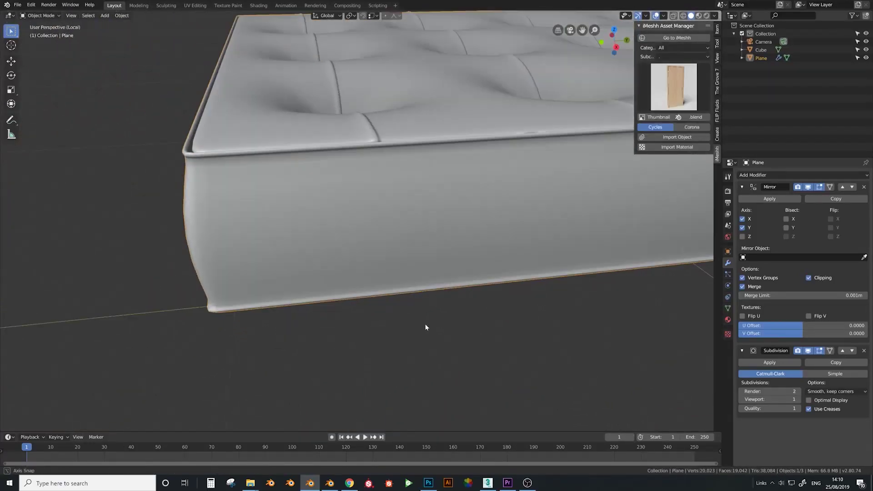
{"action": "scroll", "coordinate": [425, 327], "scroll_direction": "up", "scroll_amount": 3}
{"action": "key", "text": "s"}
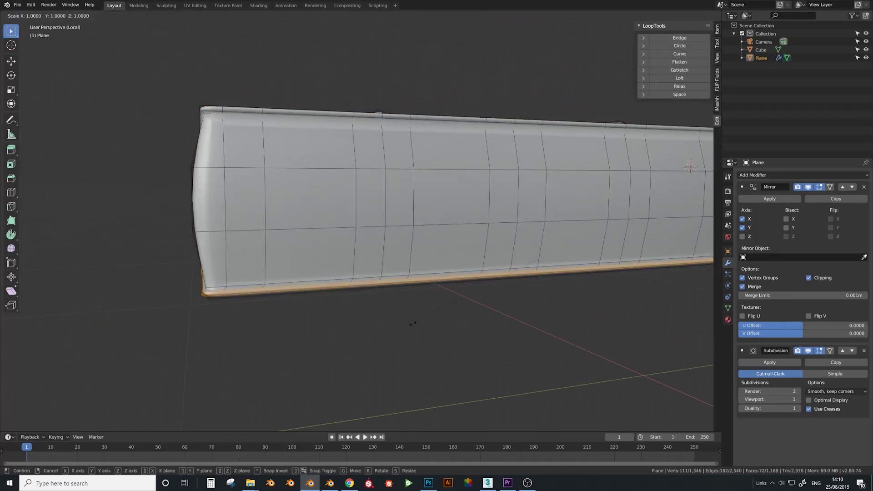
{"action": "key", "text": "z"}
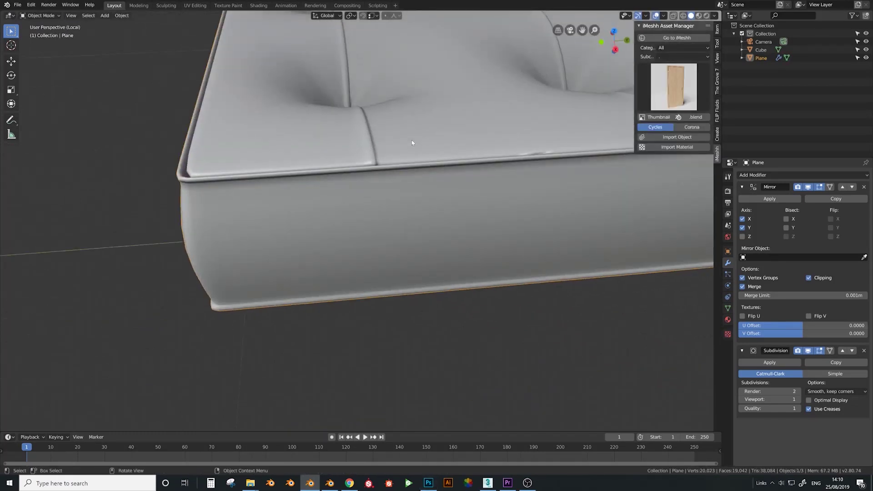
Add a loop cut across the seat top and slide it close to the border to tighten the corner.
{"action": "middle_click_drag", "start_coordinate": [428, 145], "coordinate": [382, 312]}
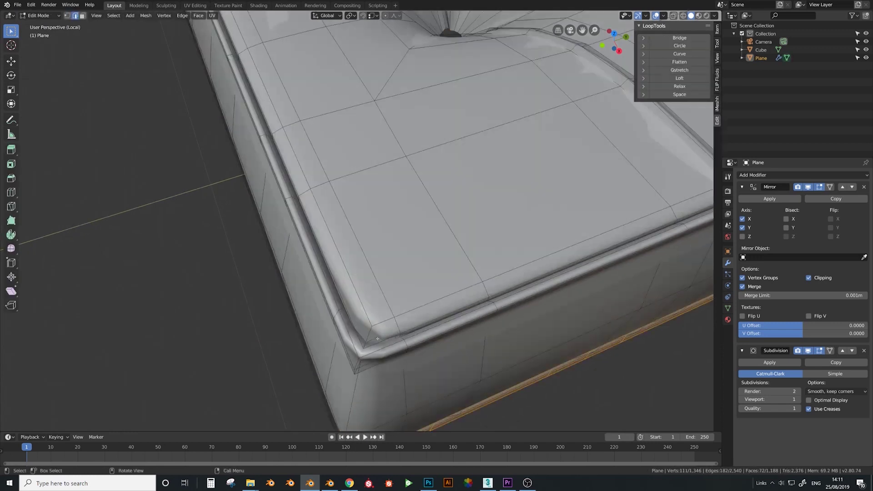
{"action": "middle_click_drag", "start_coordinate": [377, 339], "coordinate": [365, 300]}
{"action": "key", "text": "ctrl+r"}
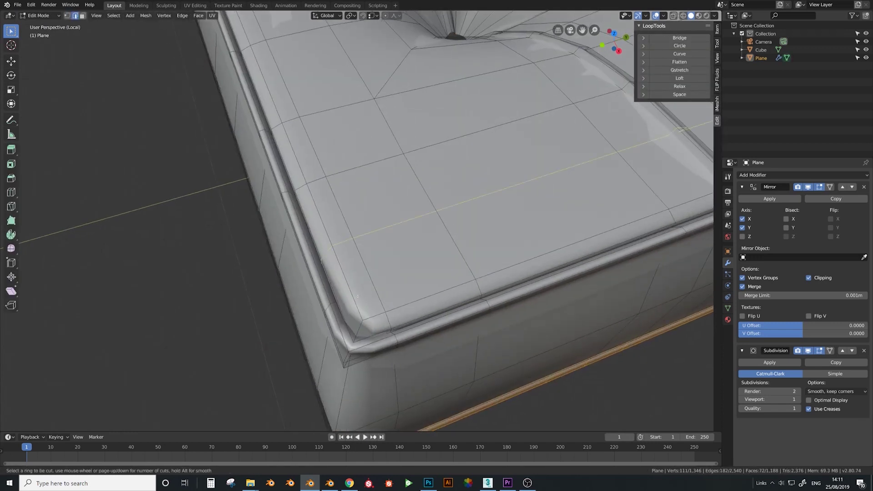
{"action": "left_click", "coordinate": [348, 281]}
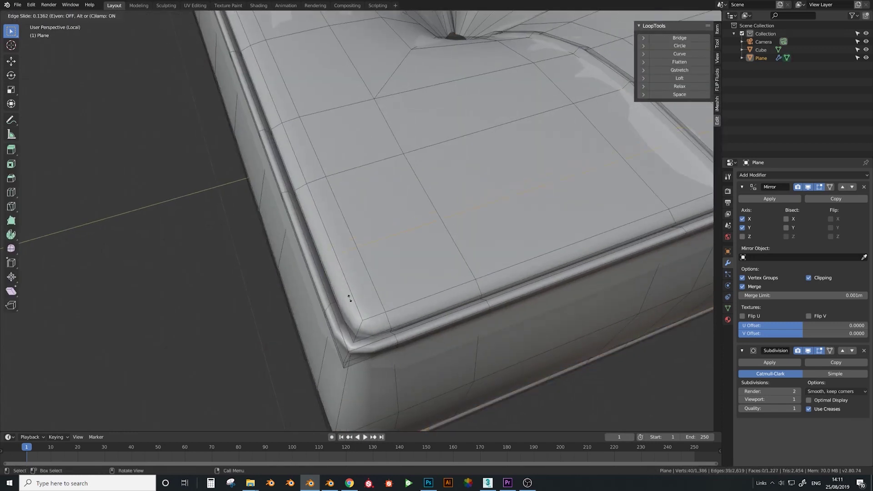
{"action": "left_click", "coordinate": [355, 321]}
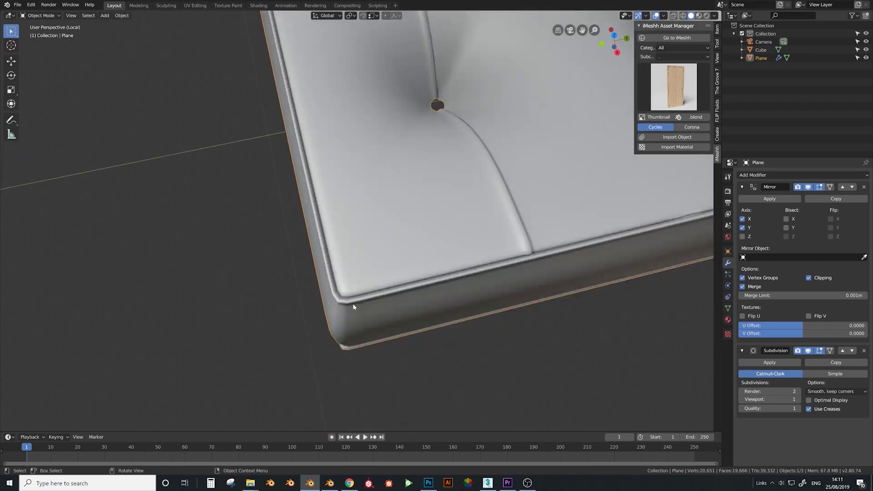
{"action": "scroll", "coordinate": [353, 307], "scroll_direction": "up", "scroll_amount": 2}
{"action": "scroll", "coordinate": [340, 352], "scroll_direction": "down", "scroll_amount": 14}
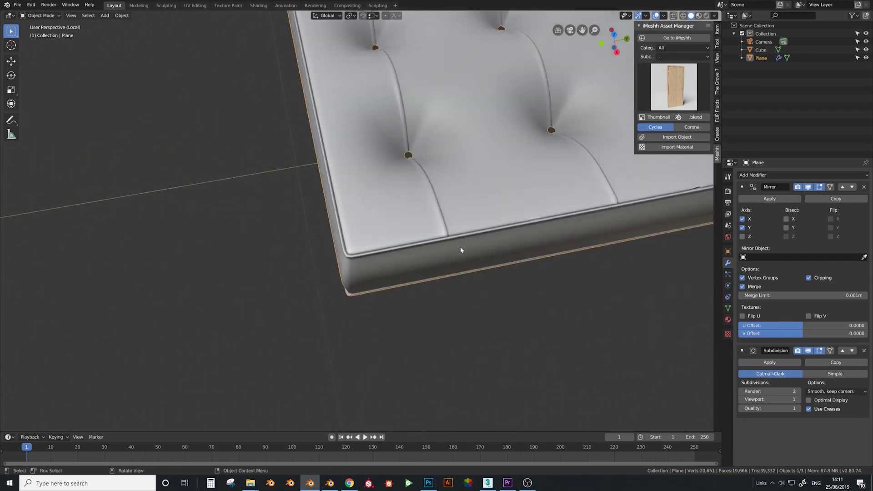
Leave local view, select the upper part of the seat cushion in a wireframe right view, and raise it along Z.
{"action": "middle_click_drag", "start_coordinate": [515, 121], "coordinate": [431, 208]}
{"action": "key", "text": "KP_Divide"}
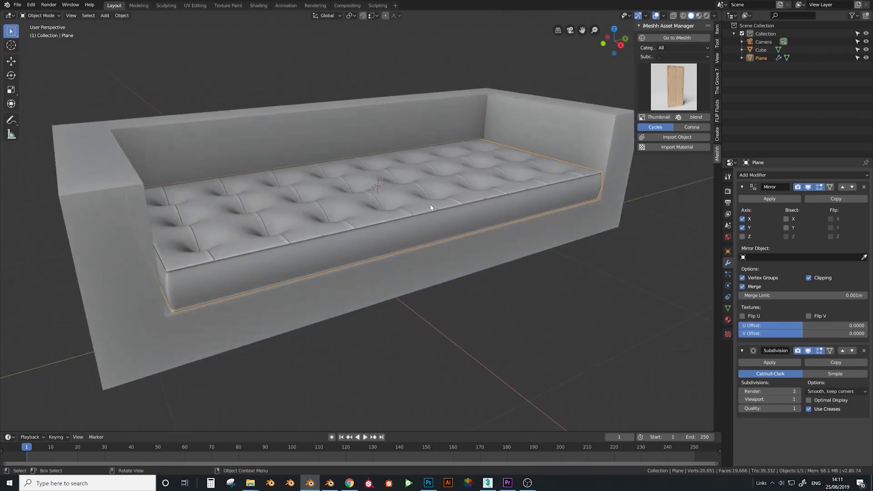
{"action": "key", "text": "KP_3"}
{"action": "key", "text": "Tab"}
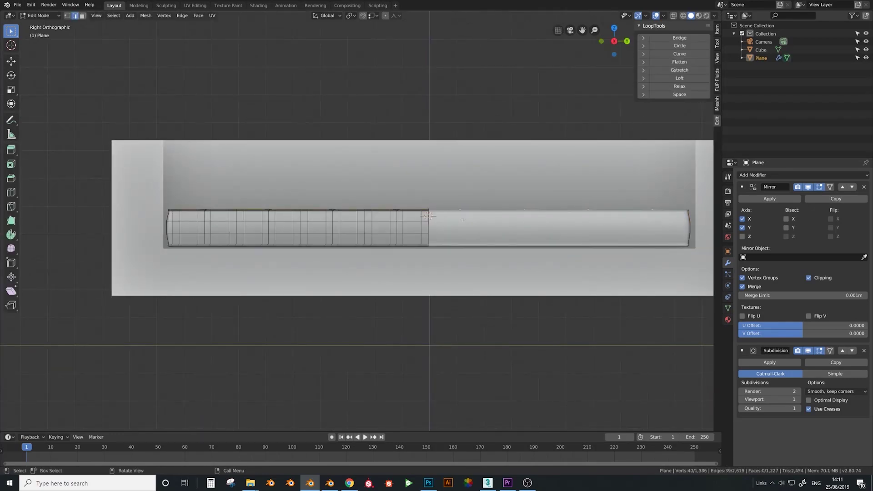
{"action": "key", "text": "z"}
{"action": "left_click", "coordinate": [439, 222]}
{"action": "key", "text": "a"}
{"action": "key", "text": "alt+a"}
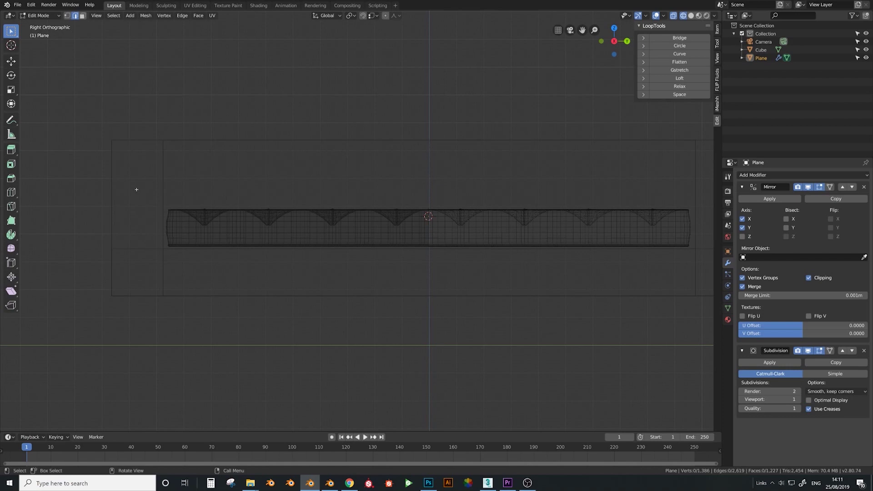
{"action": "left_click_drag", "start_coordinate": [132, 188], "coordinate": [481, 229]}
{"action": "key", "text": "g"}
{"action": "key", "text": "z"}
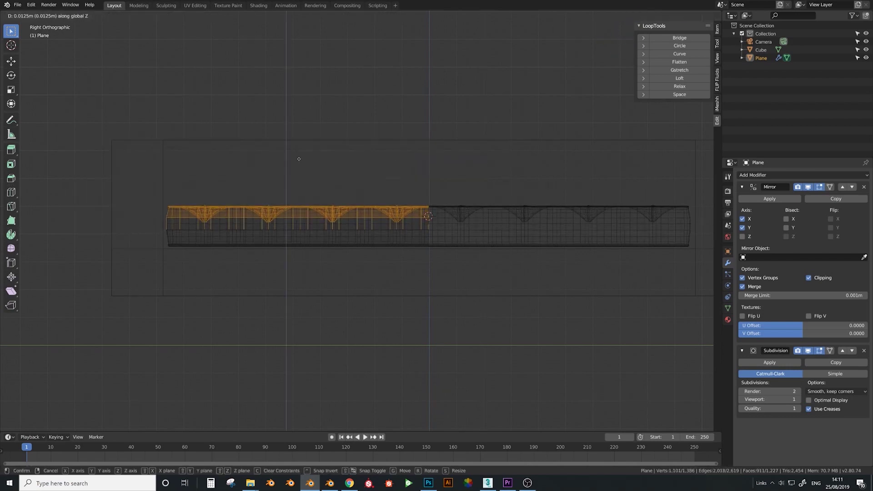
{"action": "left_click", "coordinate": [296, 156]}
Deselect the lowest row of the raised selection and move the remaining top portion further up along Z.
{"action": "key", "text": "c"}
{"action": "middle_click_drag", "start_coordinate": [435, 300], "coordinate": [173, 298]}
{"action": "key", "text": "Escape"}
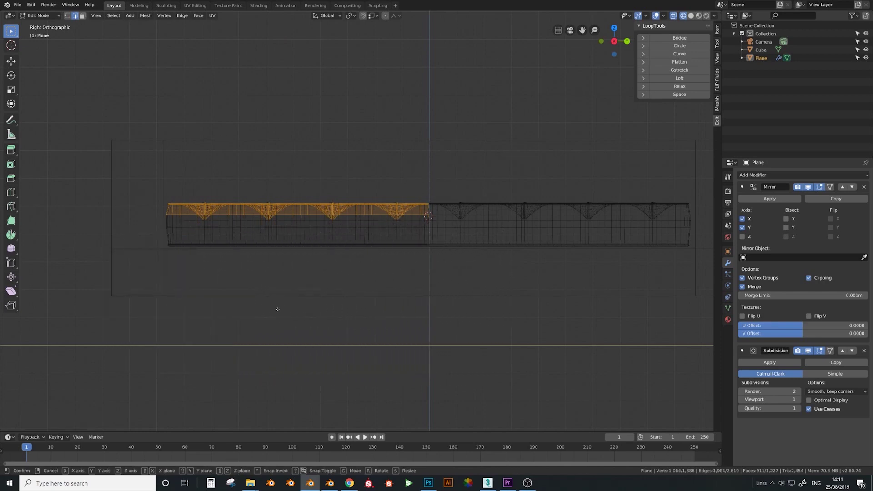
{"action": "key", "text": "g"}
{"action": "key", "text": "z"}
{"action": "left_click", "coordinate": [278, 302]}
{"action": "key", "text": "z"}
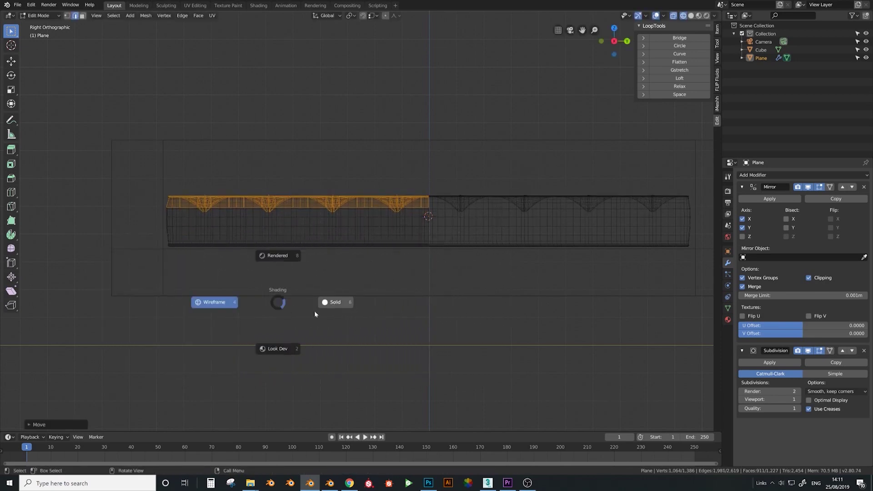
Select the cushion's outer end strip in a wireframe top view and move it about -0.015 m along Y.
{"action": "left_click", "coordinate": [315, 311]}
{"action": "key", "text": "Tab"}
{"action": "mouse_move", "coordinate": [314, 272]}
{"action": "middle_mouse_down"}
{"action": "mouse_move", "coordinate": [320, 300]}
{"action": "mouse_move", "coordinate": [314, 291]}
{"action": "middle_mouse_up"}
{"action": "key", "text": "Tab"}
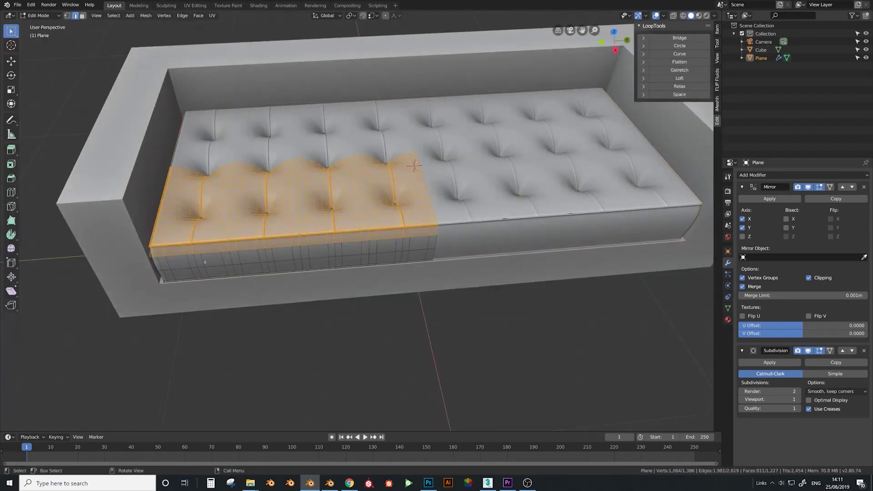
{"action": "key", "text": "KP_7"}
{"action": "middle_click_drag", "start_coordinate": [425, 378], "coordinate": [414, 273], "text": "shift"}
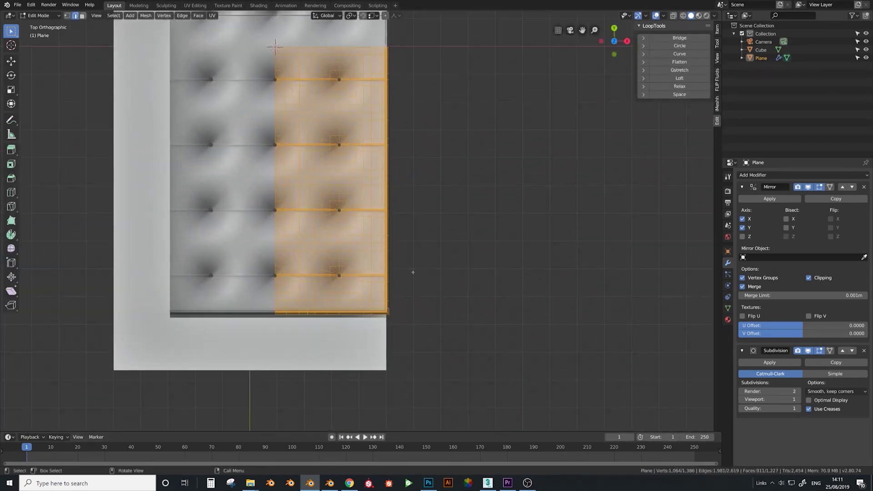
{"action": "key", "text": "z"}
{"action": "left_click", "coordinate": [345, 300]}
{"action": "key", "text": "a"}
{"action": "key", "text": "a"}
{"action": "left_click_drag", "start_coordinate": [400, 297], "coordinate": [259, 344]}
{"action": "key", "text": "g"}
{"action": "key", "text": "y"}
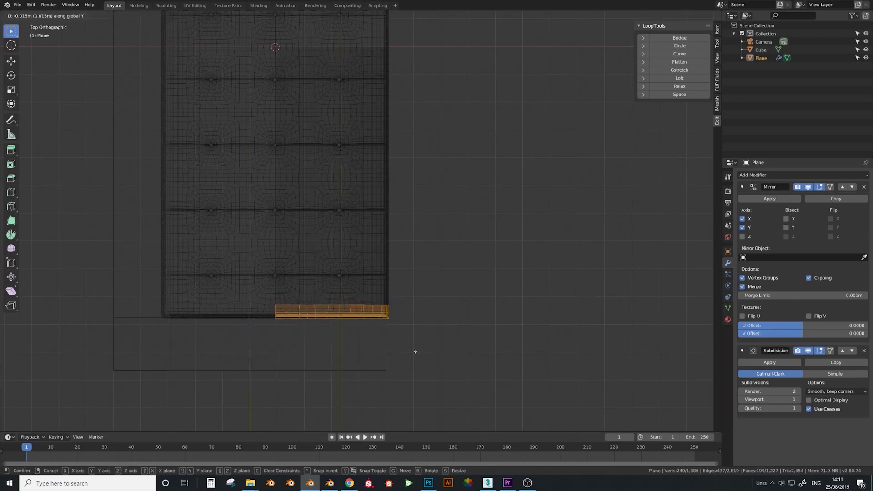
{"action": "left_click", "coordinate": [415, 351]}
Return to Object Mode with solid shading and inspect the cushion's fit and its upper front edge.
{"action": "key", "text": "z"}
{"action": "left_click", "coordinate": [417, 306]}
{"action": "middle_click_drag", "start_coordinate": [482, 364], "coordinate": [417, 304]}
{"action": "key", "text": "Tab"}
{"action": "key", "text": "z"}
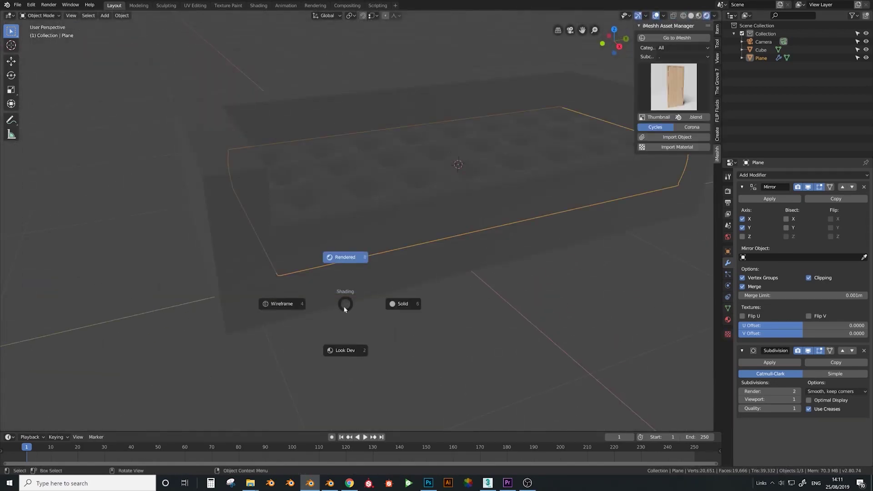
{"action": "left_click", "coordinate": [314, 305]}
{"action": "middle_click_drag", "start_coordinate": [339, 314], "coordinate": [298, 300]}
{"action": "key", "text": "alt+a"}
{"action": "key", "text": "z"}
{"action": "left_click", "coordinate": [438, 315]}
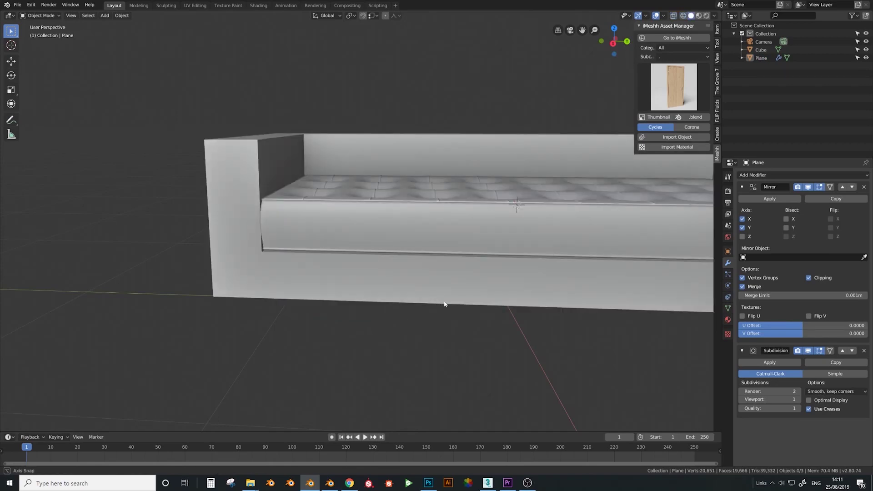
{"action": "middle_click_drag", "start_coordinate": [444, 303], "coordinate": [331, 333]}
{"action": "scroll", "coordinate": [345, 315], "scroll_direction": "up", "scroll_amount": 5}
{"action": "scroll", "coordinate": [345, 335], "scroll_direction": "up", "scroll_amount": 4}
Check in Edit Mode which geometry is linked to an edge on the seat top.
{"action": "key", "text": "Tab"}
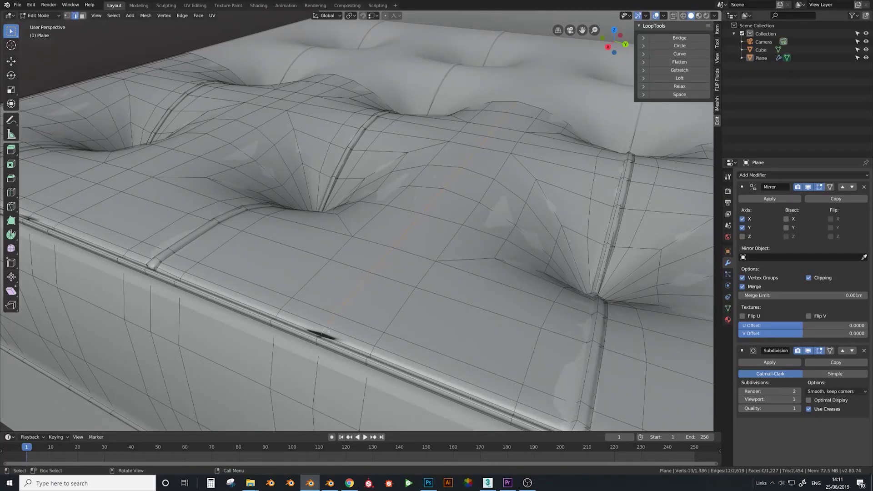
{"action": "key", "text": "a"}
{"action": "scroll", "coordinate": [328, 332], "scroll_direction": "down", "scroll_amount": 3}
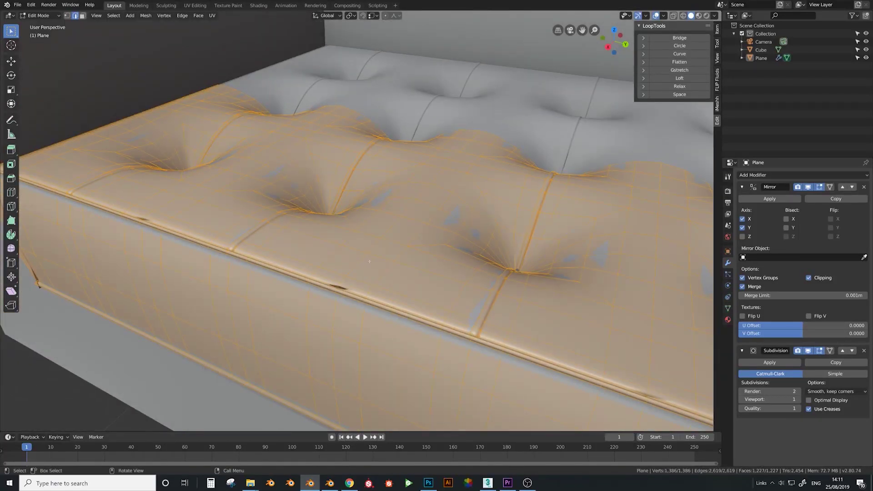
{"action": "left_click", "coordinate": [369, 262]}
{"action": "key", "text": "ctrl+l"}
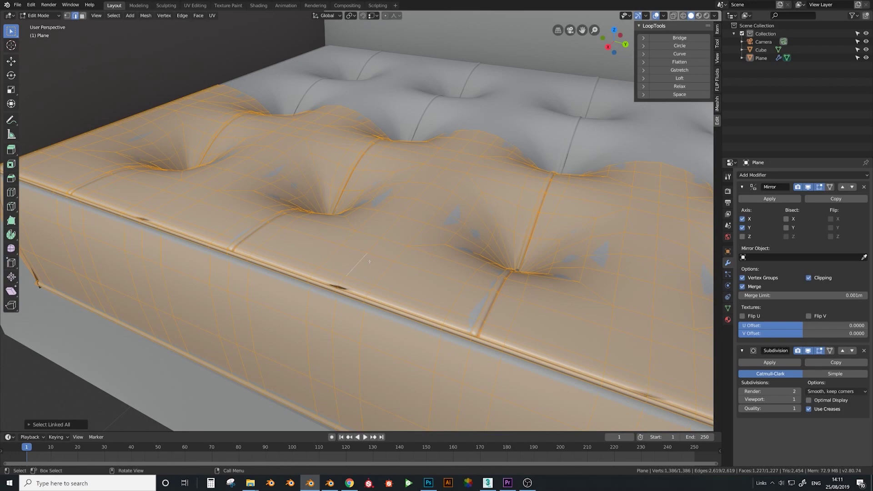
{"action": "scroll", "coordinate": [350, 234], "scroll_direction": "down", "scroll_amount": 2}
{"action": "mouse_move", "coordinate": [327, 234]}
{"action": "middle_mouse_down"}
{"action": "mouse_move", "coordinate": [241, 232]}
{"action": "mouse_move", "coordinate": [322, 228]}
{"action": "middle_mouse_up"}
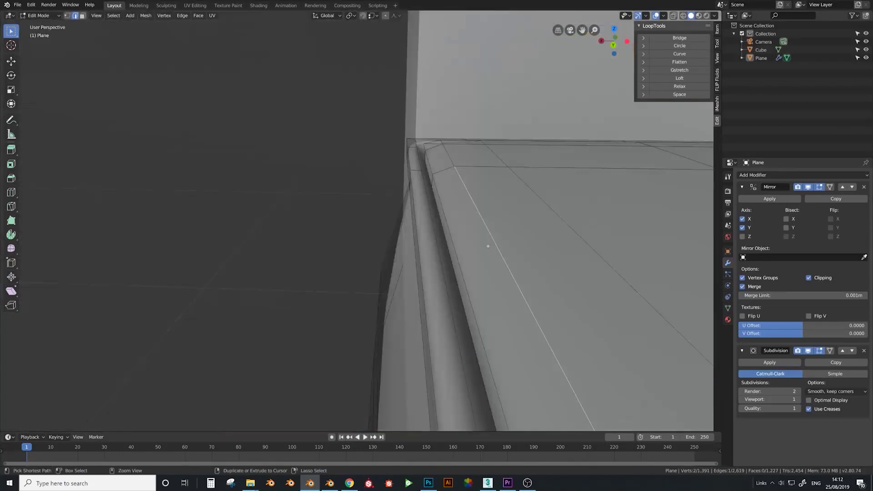
Check the separate parts by selecting the geometry linked to the seat top and then to the side border.
{"action": "key", "text": "ctrl+l"}
{"action": "middle_click_drag", "start_coordinate": [487, 247], "coordinate": [496, 253]}
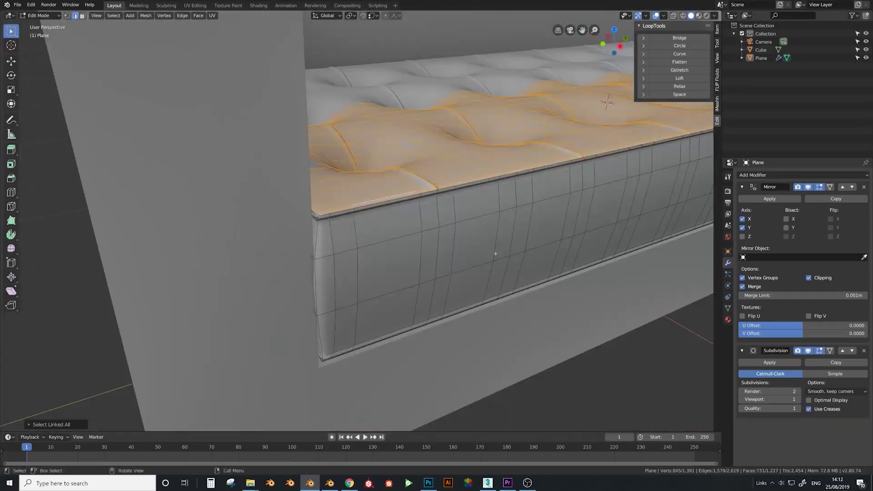
{"action": "left_click", "coordinate": [496, 253]}
{"action": "key", "text": "ctrl+l"}
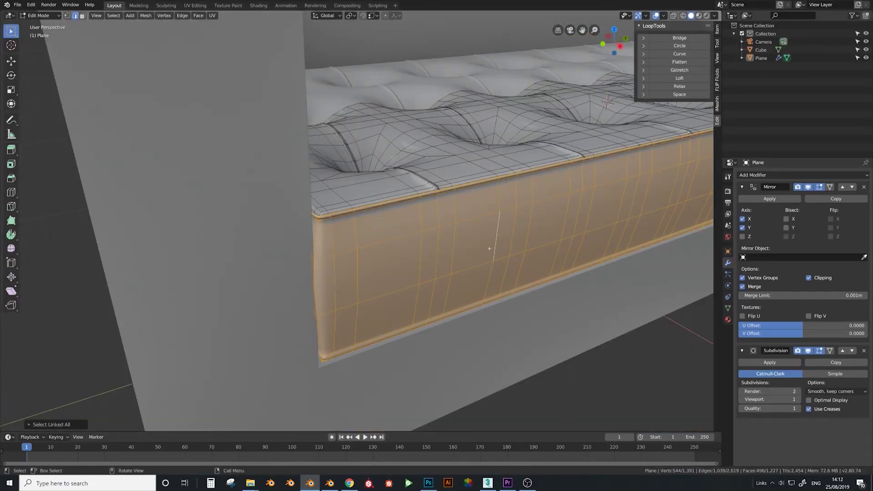
{"action": "scroll", "coordinate": [489, 249], "scroll_direction": "down", "scroll_amount": 3}
{"action": "middle_click_drag", "start_coordinate": [497, 219], "coordinate": [448, 261]}
Select the entire tufted seat top as linked geometry, leaving out the side border.
{"action": "scroll", "coordinate": [436, 246], "scroll_direction": "up", "scroll_amount": 4}
{"action": "left_click", "coordinate": [401, 228]}
{"action": "middle_click_drag", "start_coordinate": [402, 227], "coordinate": [289, 234]}
{"action": "key", "text": "ctrl+l"}
{"action": "scroll", "coordinate": [427, 207], "scroll_direction": "down", "scroll_amount": 5}
{"action": "scroll", "coordinate": [300, 255], "scroll_direction": "up", "scroll_amount": 4}
{"action": "middle_click_drag", "start_coordinate": [318, 303], "coordinate": [349, 311], "text": "shift"}
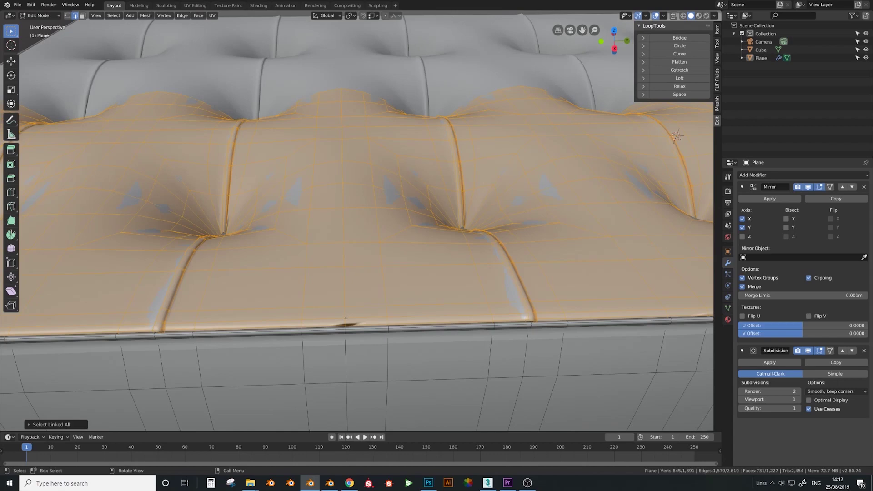
{"action": "middle_click_drag", "start_coordinate": [345, 306], "coordinate": [354, 285]}
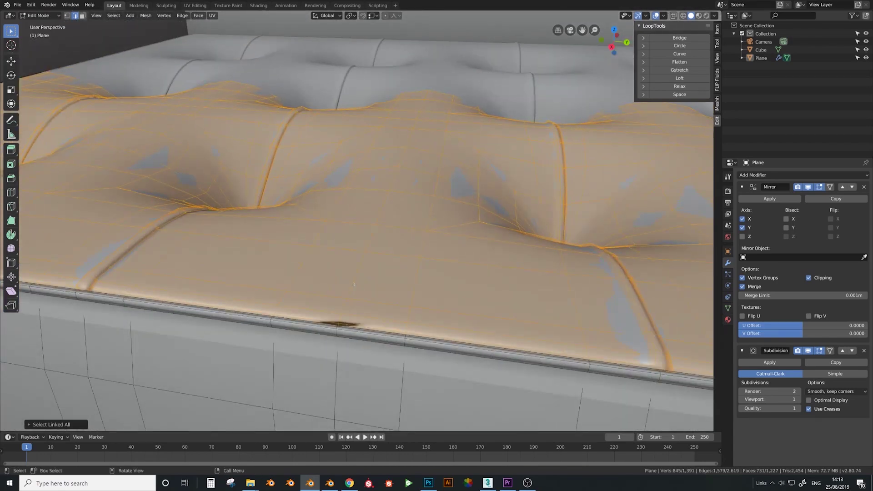
{"action": "key", "text": "F3"}
{"action": "type", "text": "remvoe d"}
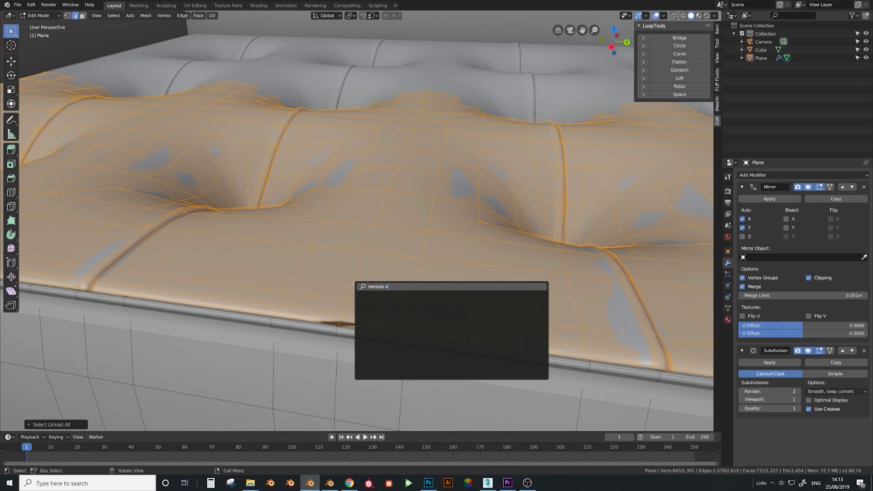
{"action": "key", "text": "Escape"}
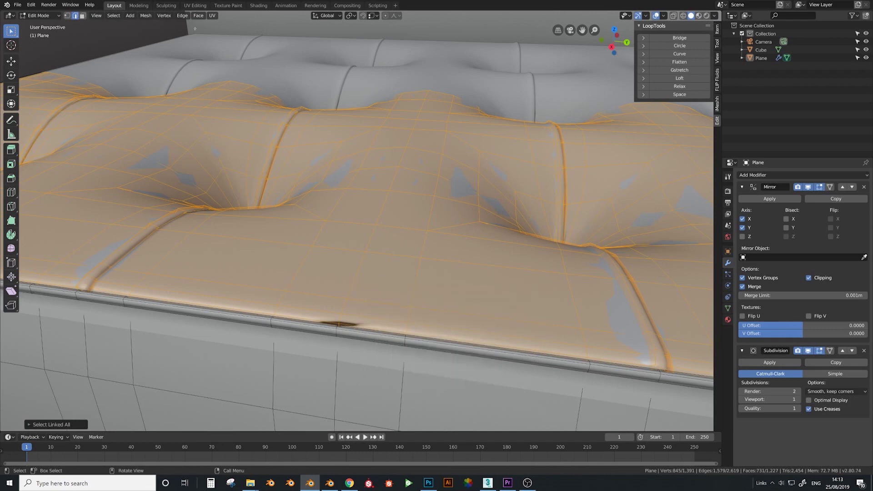
Merge the selected seat top's vertices by distance.
{"action": "left_click", "coordinate": [145, 15]}
{"action": "mouse_move", "coordinate": [176, 136]}
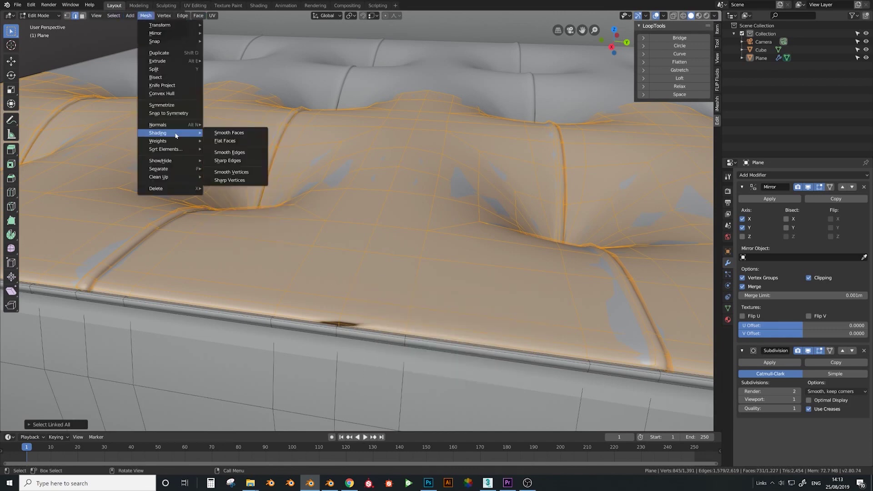
{"action": "mouse_move", "coordinate": [173, 178]}
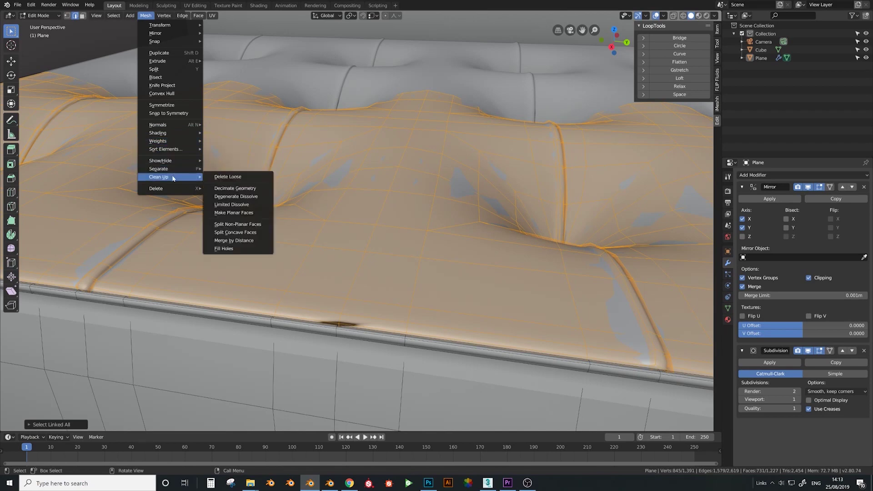
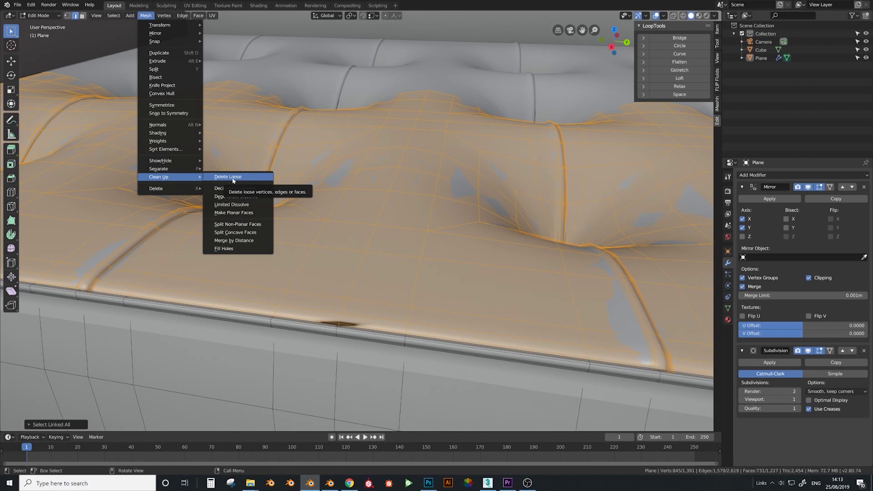
{"action": "left_click", "coordinate": [238, 241]}
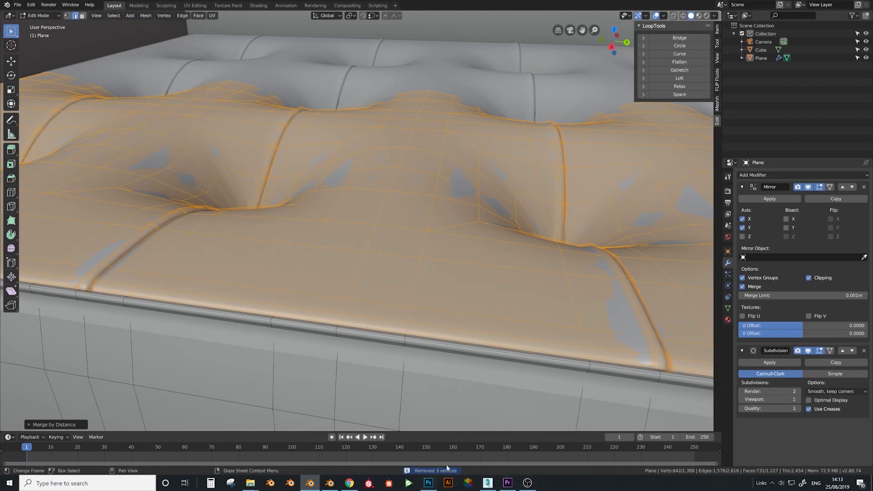
Select the linked side border of the cushion and merge its vertices by distance.
{"action": "middle_click_drag", "start_coordinate": [277, 242], "coordinate": [339, 227]}
{"action": "key", "text": "Tab"}
{"action": "key", "text": "Tab"}
{"action": "left_click", "coordinate": [339, 248]}
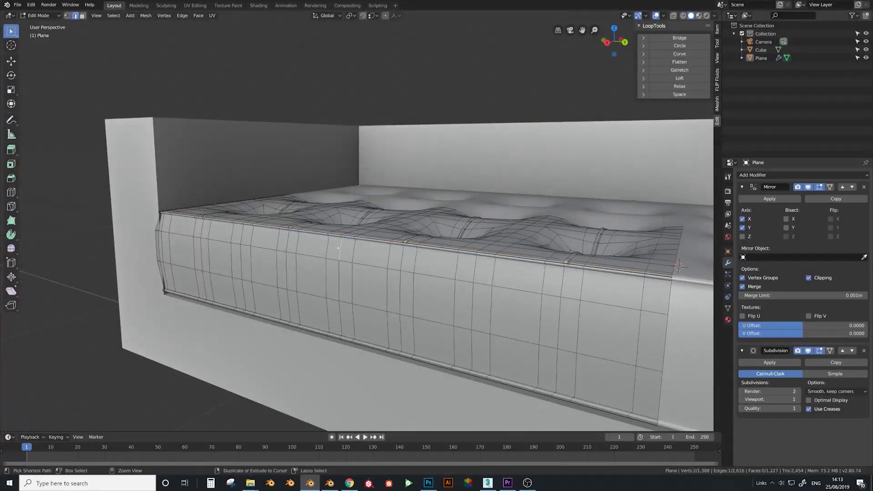
{"action": "key", "text": "ctrl+l"}
{"action": "key", "text": "F3"}
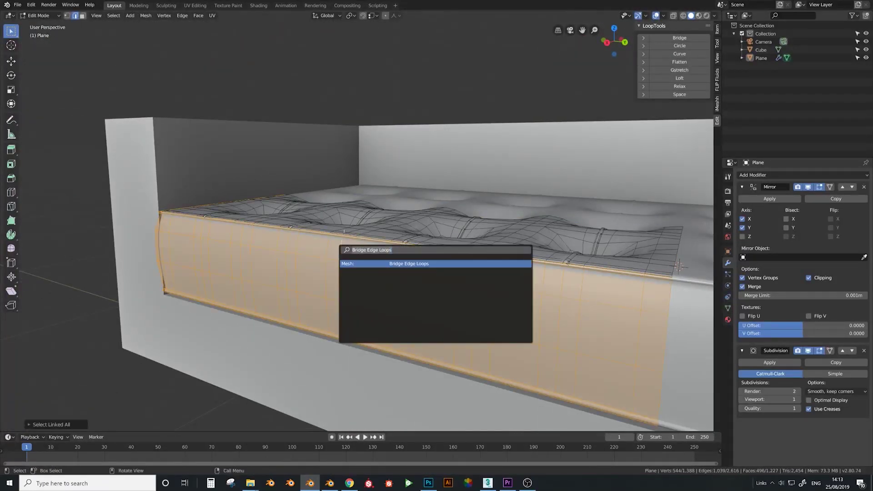
{"action": "left_click", "coordinate": [146, 16]}
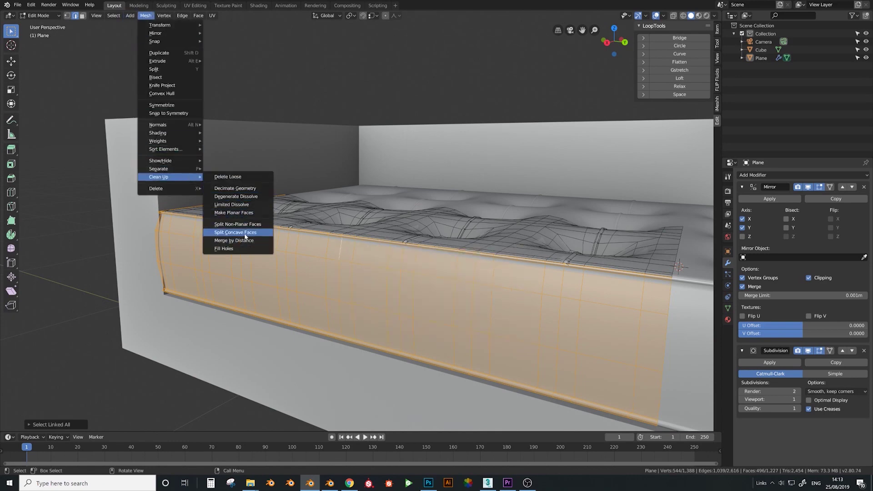
{"action": "left_click", "coordinate": [245, 240]}
Add a centred lengthwise loop cut to the cushion's side border and push it outward about 0.01 with Shrink/Fatten.
{"action": "middle_click_drag", "start_coordinate": [266, 245], "coordinate": [219, 235]}
{"action": "key", "text": "ctrl+r"}
{"action": "left_click", "coordinate": [372, 281]}
{"action": "right_click", "coordinate": [394, 281]}
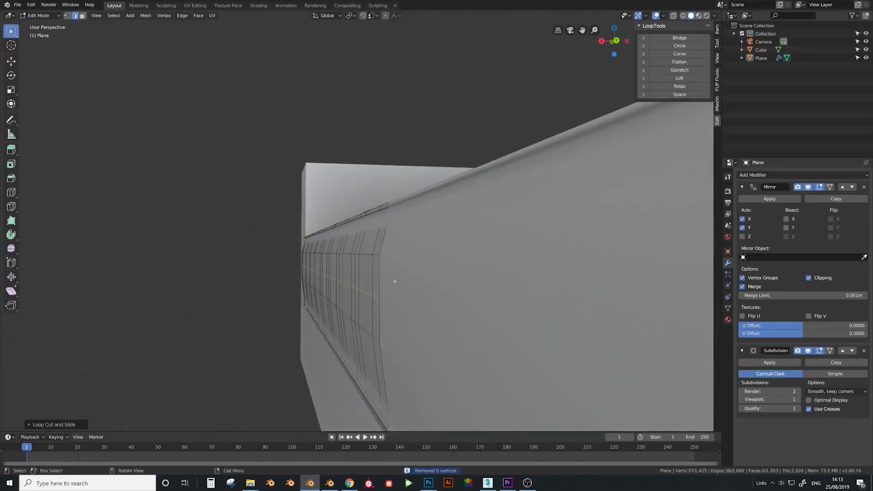
{"action": "middle_click_drag", "start_coordinate": [393, 281], "coordinate": [394, 283]}
{"action": "key", "text": "alt+s"}
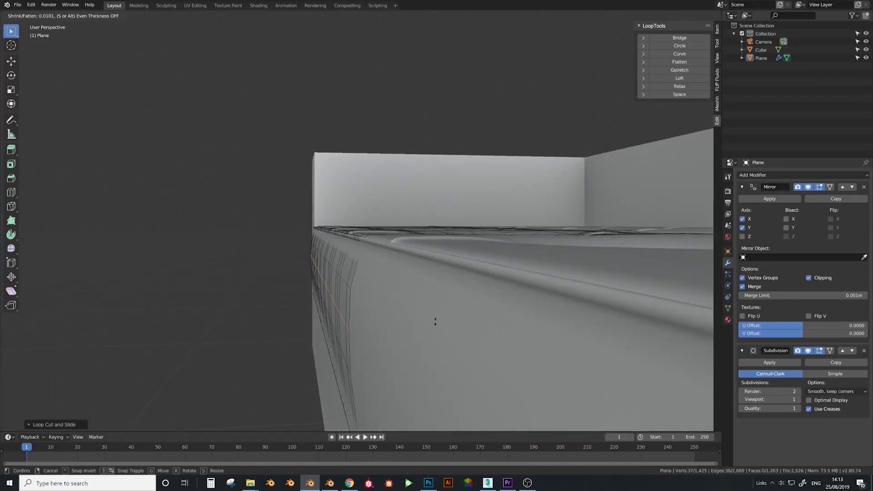
{"action": "left_click", "coordinate": [435, 322]}
Move the new side border loop along Z and check the resulting bulge in Object Mode.
{"action": "middle_click_drag", "start_coordinate": [435, 322], "coordinate": [413, 281]}
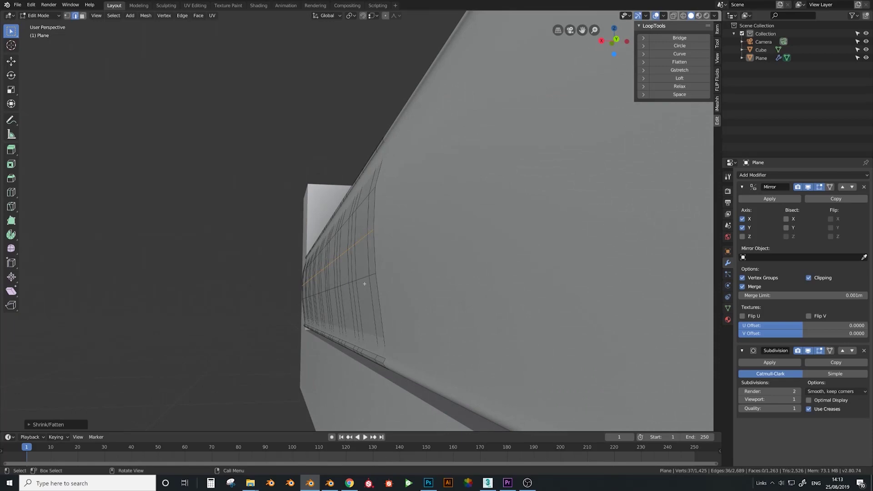
{"action": "key", "text": "g"}
{"action": "key", "text": "z"}
{"action": "left_click", "coordinate": [411, 290]}
{"action": "key", "text": "Tab"}
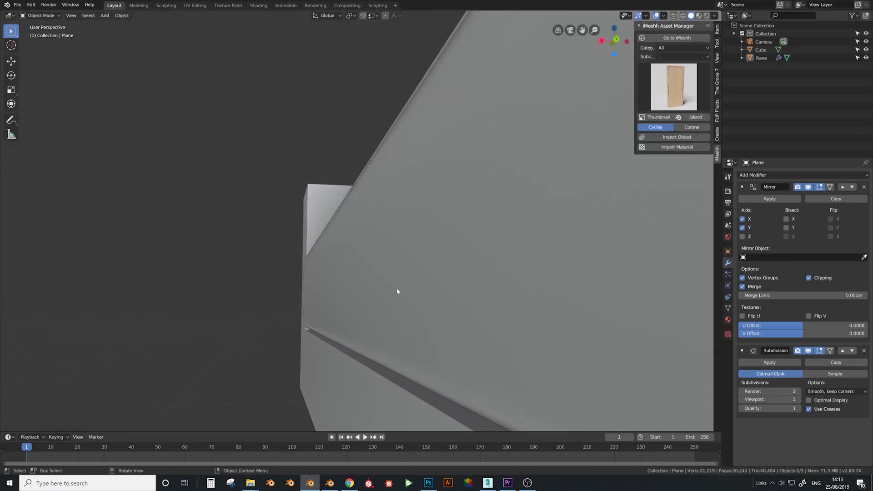
{"action": "middle_click_drag", "start_coordinate": [396, 288], "coordinate": [337, 264]}
Readjust the side border loop along Z and push a lengthwise loop outward about 0.009 with Shrink/Fatten.
{"action": "key", "text": "Tab"}
{"action": "key", "text": "g"}
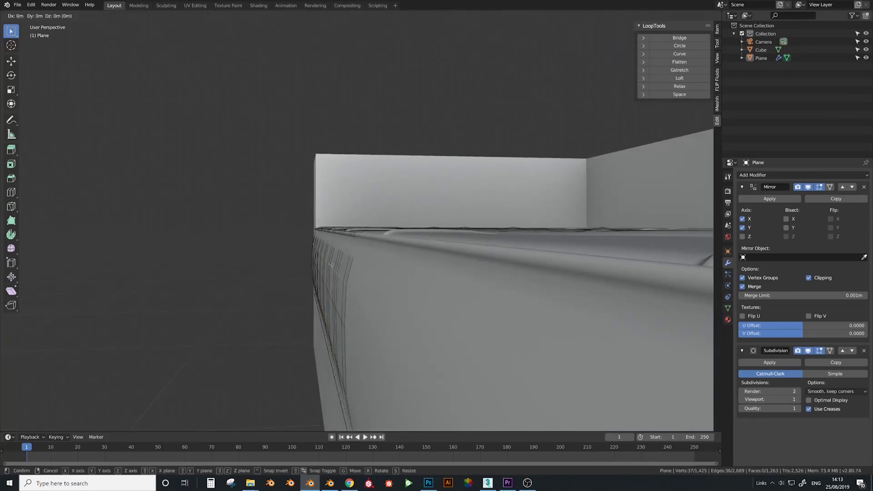
{"action": "key", "text": "z"}
{"action": "left_click", "coordinate": [354, 262]}
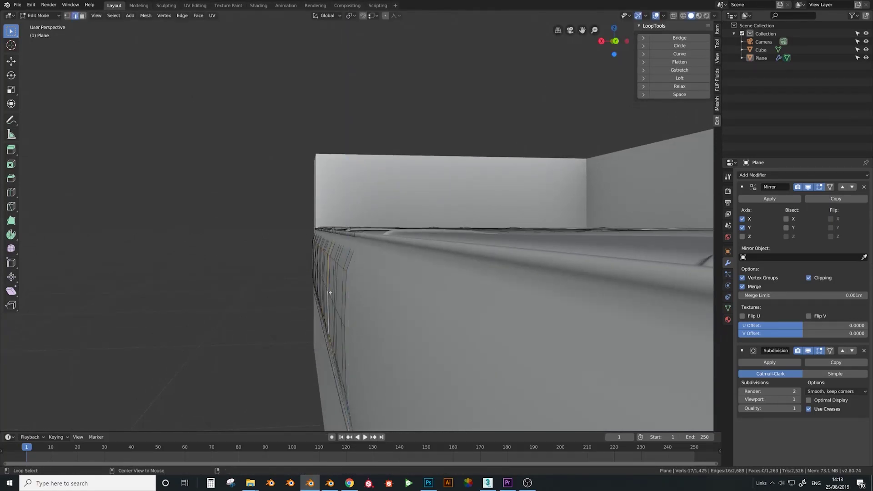
{"action": "key", "text": "alt+s"}
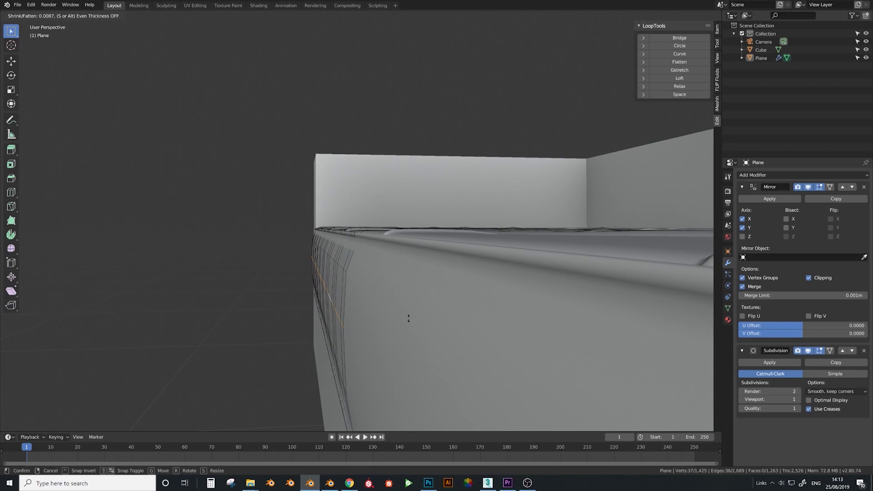
{"action": "left_click", "coordinate": [408, 319]}
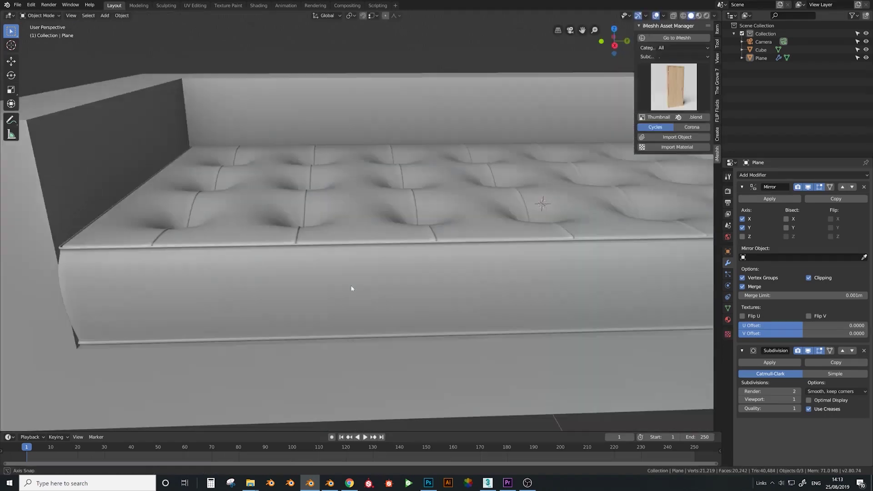
Inspect the rounded cushion border in Object Mode, then select the entire linked seat top in Edit Mode.
{"action": "middle_click_drag", "start_coordinate": [350, 285], "coordinate": [320, 277]}
{"action": "scroll", "coordinate": [351, 268], "scroll_direction": "up", "scroll_amount": 4}
{"action": "scroll", "coordinate": [307, 277], "scroll_direction": "down", "scroll_amount": 5}
{"action": "scroll", "coordinate": [340, 262], "scroll_direction": "up", "scroll_amount": 2}
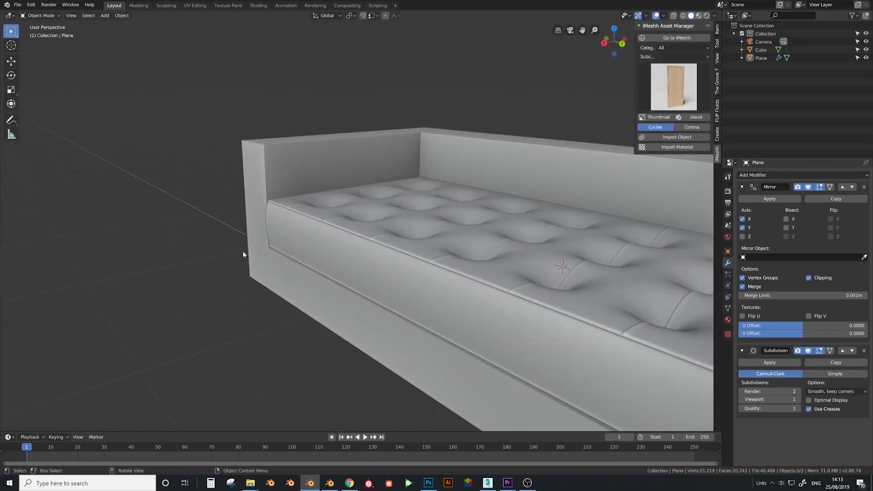
{"action": "mouse_move", "coordinate": [458, 266]}
{"action": "middle_mouse_down"}
{"action": "mouse_move", "coordinate": [485, 267]}
{"action": "mouse_move", "coordinate": [454, 251]}
{"action": "middle_mouse_up"}
{"action": "key", "text": "Tab"}
{"action": "scroll", "coordinate": [454, 251], "scroll_direction": "up", "scroll_amount": 3}
{"action": "middle_click_drag", "start_coordinate": [396, 227], "coordinate": [369, 255]}
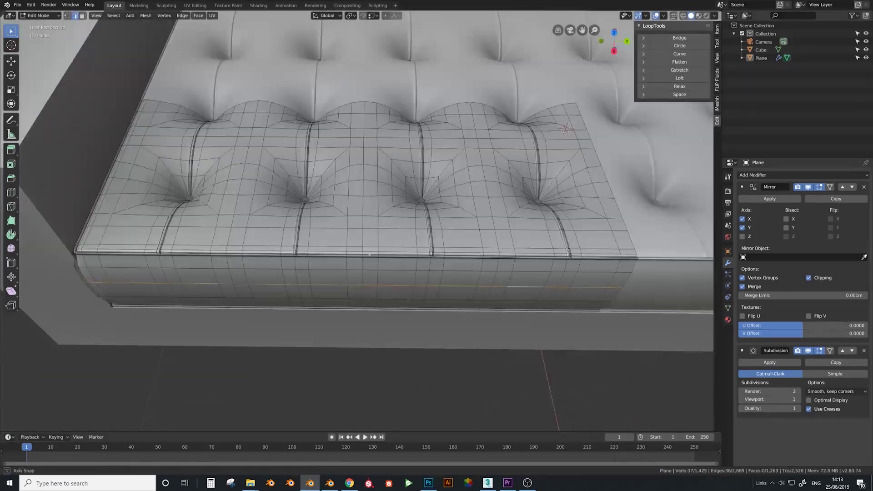
{"action": "left_click", "coordinate": [372, 214]}
{"action": "key", "text": "ctrl+l"}
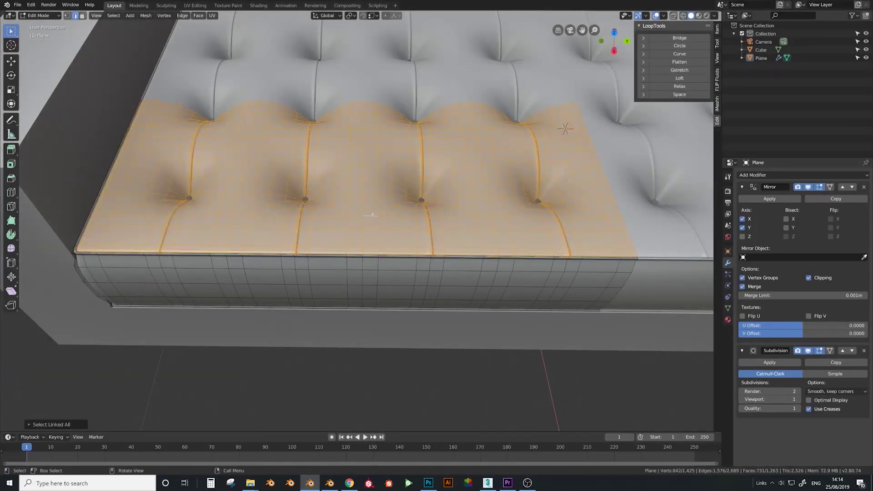
Unwrap the selected seat top's UVs and return to Object Mode.
{"action": "scroll", "coordinate": [335, 142], "scroll_direction": "up", "scroll_amount": 5}
{"action": "middle_click_drag", "start_coordinate": [335, 142], "coordinate": [385, 182]}
{"action": "scroll", "coordinate": [389, 184], "scroll_direction": "down", "scroll_amount": 4}
{"action": "key", "text": "u"}
{"action": "left_click", "coordinate": [384, 183]}
{"action": "scroll", "coordinate": [385, 183], "scroll_direction": "down", "scroll_amount": 5}
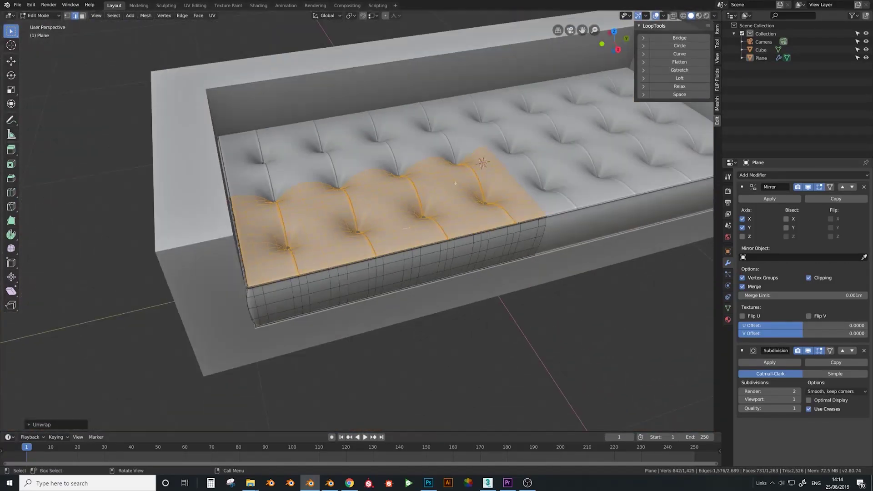
{"action": "key", "text": "Tab"}
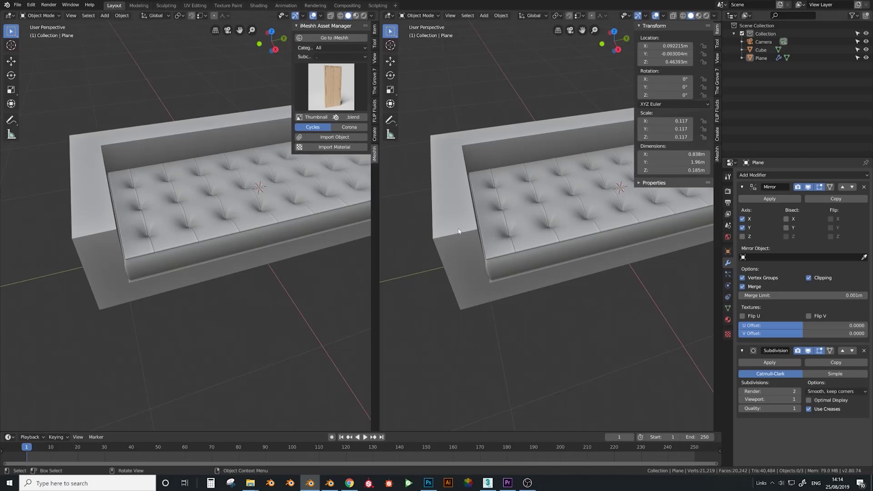
Show the UV Editor beside the 3D view and select all UVs of the seat top in Edit Mode.
{"action": "left_click", "coordinate": [388, 16]}
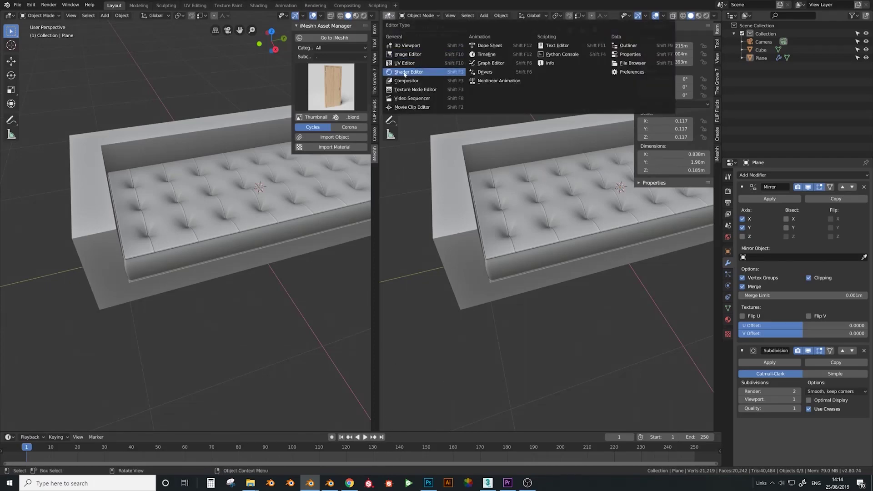
{"action": "left_click", "coordinate": [408, 63]}
{"action": "key", "text": "Tab"}
{"action": "scroll", "coordinate": [484, 241], "scroll_direction": "up", "scroll_amount": 7}
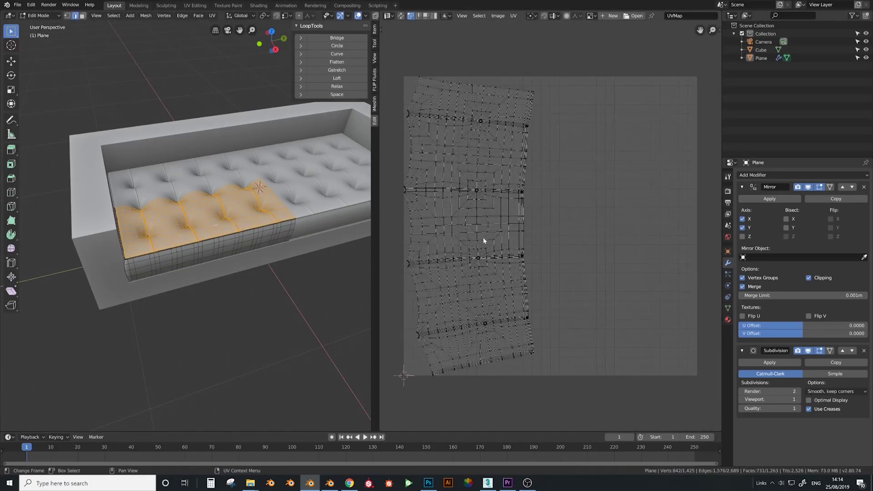
{"action": "key", "text": "a"}
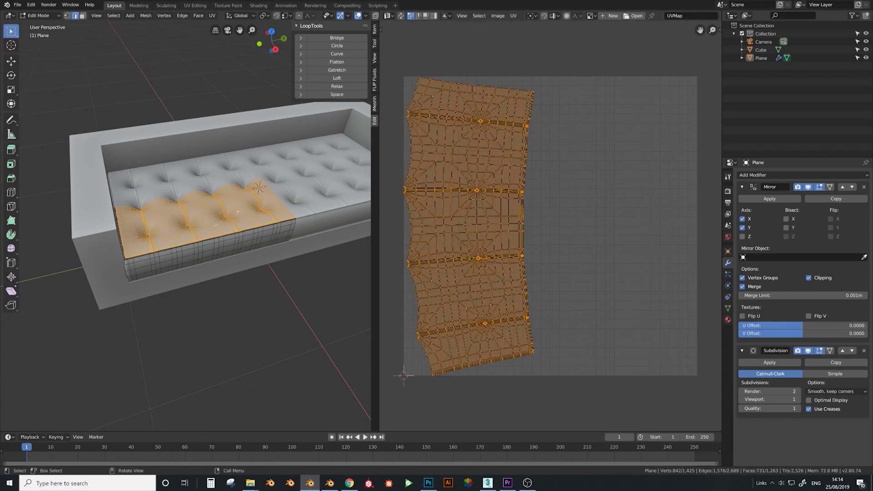
Unwrap the seat top again using the Conformal method.
{"action": "key", "text": "j"}
{"action": "key", "text": "u"}
{"action": "left_click", "coordinate": [239, 192]}
{"action": "left_click", "coordinate": [32, 425]}
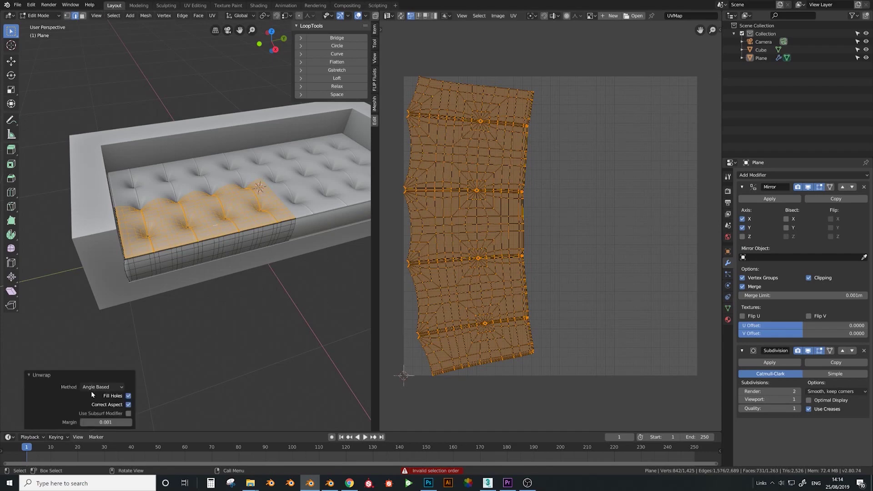
{"action": "left_click", "coordinate": [96, 386]}
{"action": "left_click", "coordinate": [94, 405]}
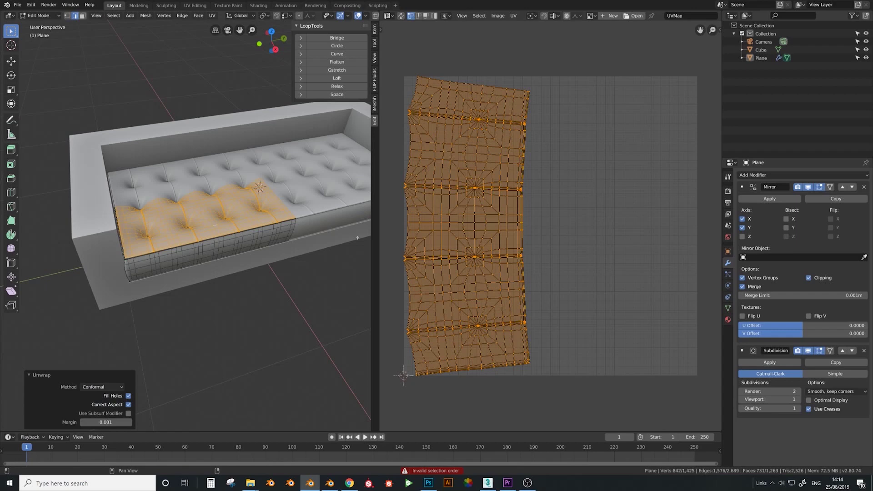
Select the linked side border alone and unwrap it with the Conformal method.
{"action": "key", "text": "alt+a"}
{"action": "key", "text": "l"}
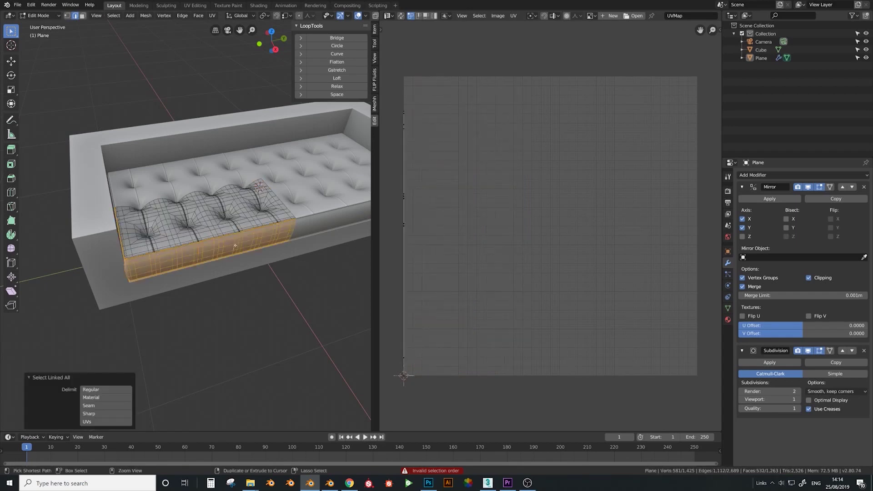
{"action": "key", "text": "u"}
{"action": "left_click", "coordinate": [235, 246]}
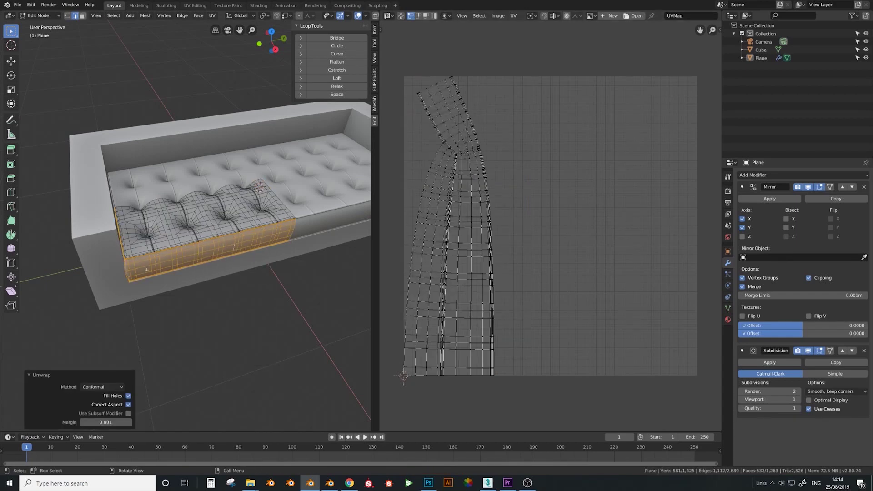
Isolate the seat cushion in local view to examine the edges of its side border.
{"action": "middle_click_drag", "start_coordinate": [236, 246], "coordinate": [122, 246]}
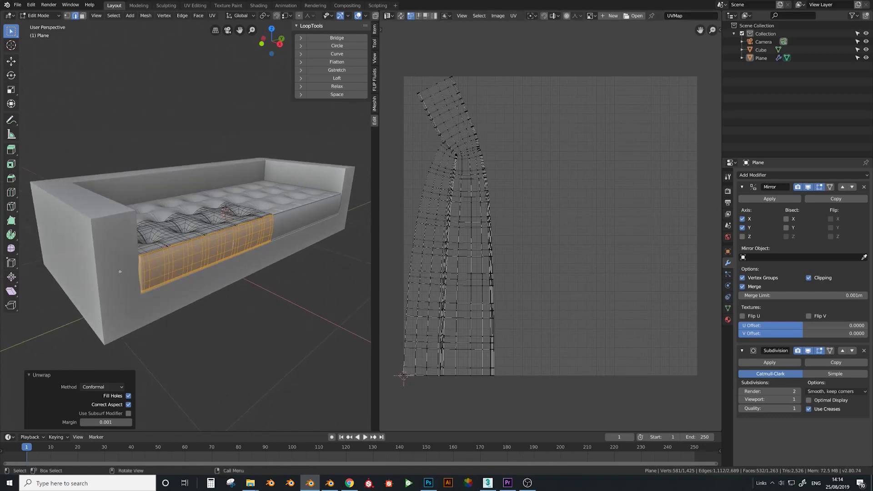
{"action": "scroll", "coordinate": [124, 244], "scroll_direction": "up", "scroll_amount": 5}
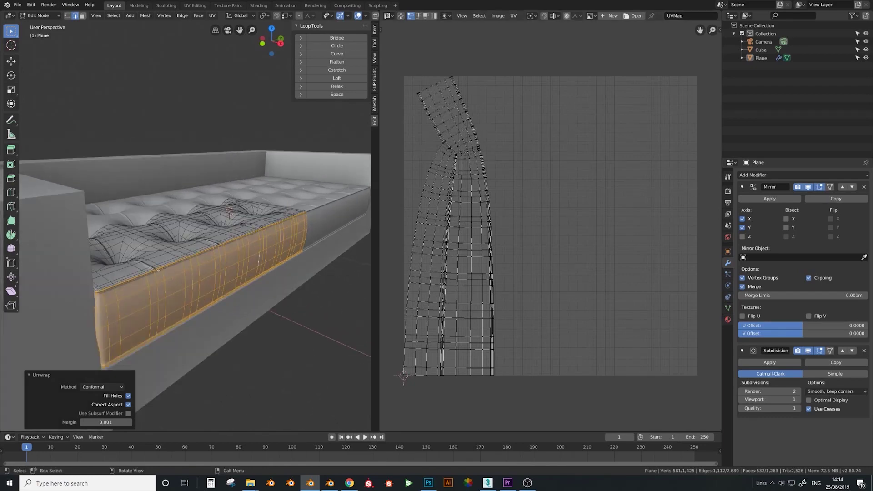
{"action": "key", "text": "Tab"}
{"action": "key", "text": "Tab"}
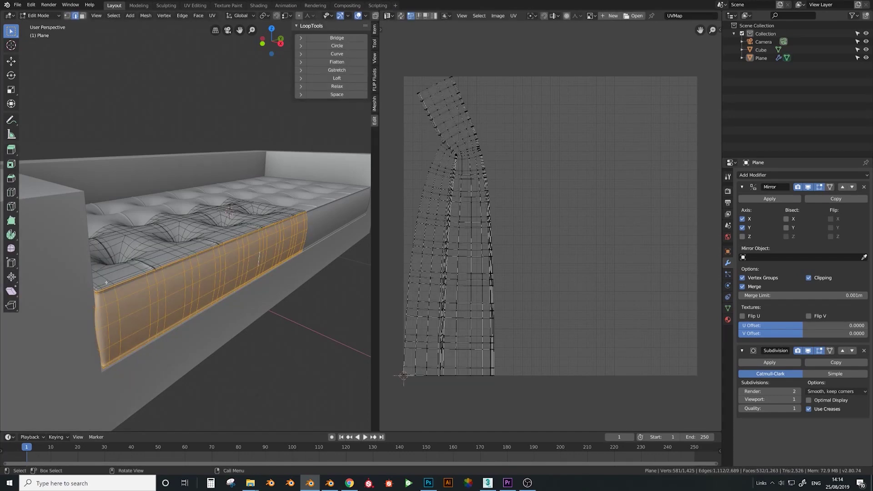
{"action": "middle_click_drag", "start_coordinate": [101, 298], "coordinate": [112, 305]}
{"action": "left_click", "coordinate": [116, 305], "text": "alt"}
{"action": "key", "text": "z"}
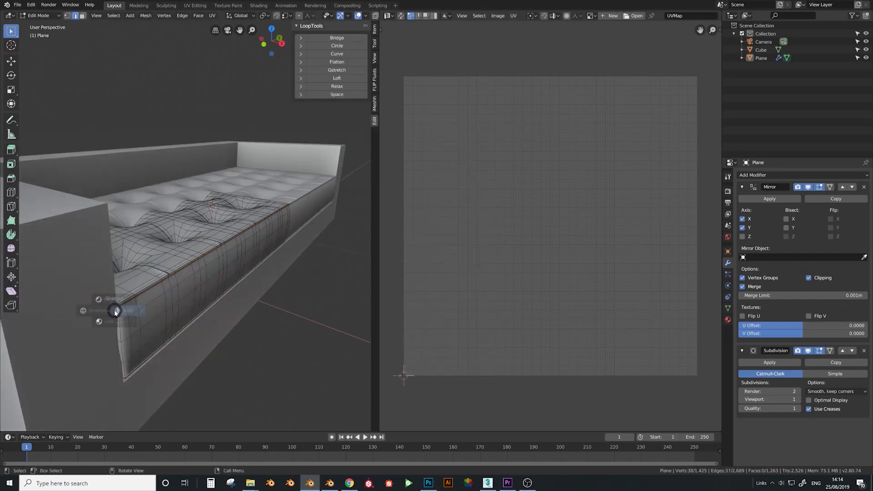
{"action": "left_click", "coordinate": [210, 295]}
{"action": "key", "text": "KP_Divide"}
{"action": "scroll", "coordinate": [240, 259], "scroll_direction": "up", "scroll_amount": 4}
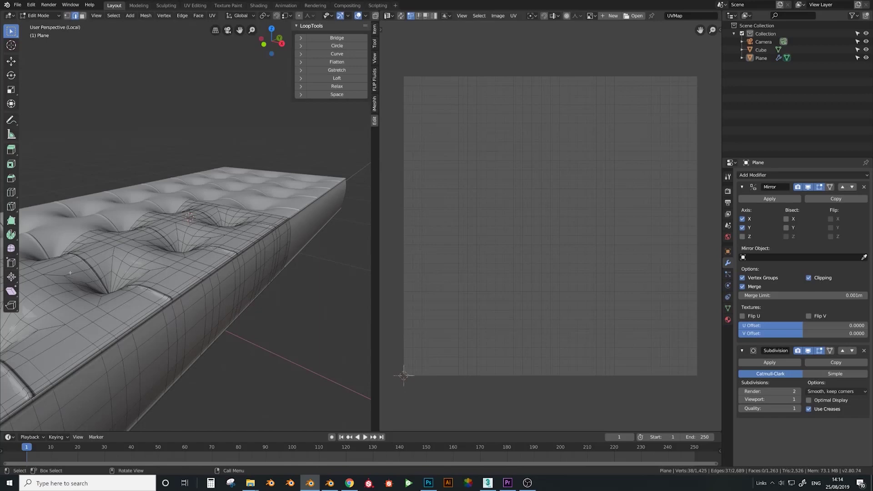
Mark the long edge loop along the underside of the cushion's side border as a seam.
{"action": "key", "text": "alt+a"}
{"action": "key", "text": "Tab"}
{"action": "key", "text": "alt+a"}
{"action": "scroll", "coordinate": [145, 304], "scroll_direction": "down", "scroll_amount": 4}
{"action": "key", "text": "Tab"}
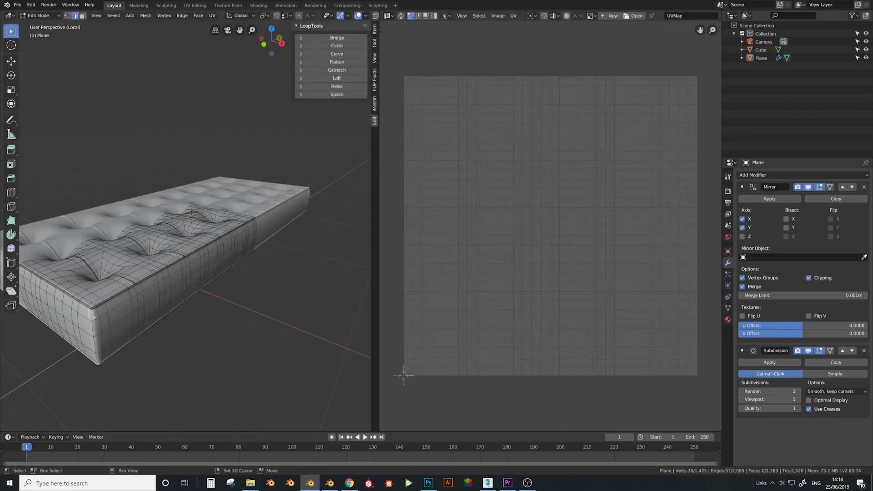
{"action": "scroll", "coordinate": [94, 317], "scroll_direction": "up", "scroll_amount": 6}
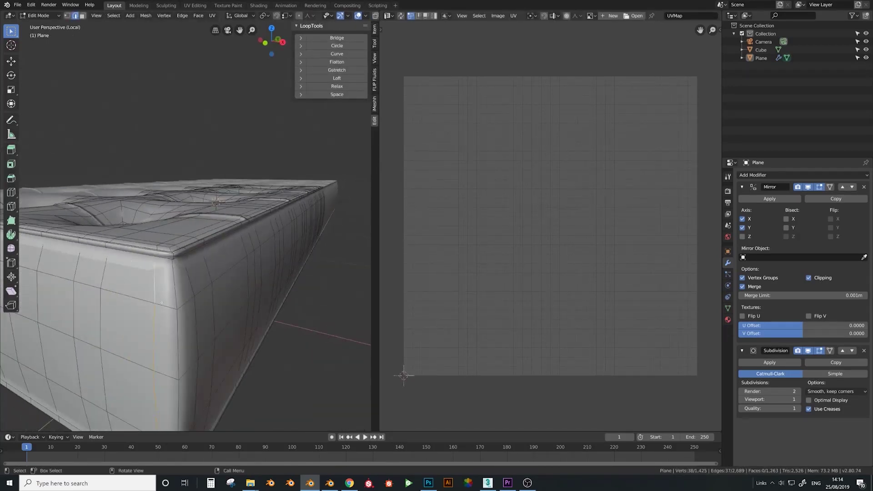
{"action": "middle_click_drag", "start_coordinate": [161, 302], "coordinate": [195, 136]}
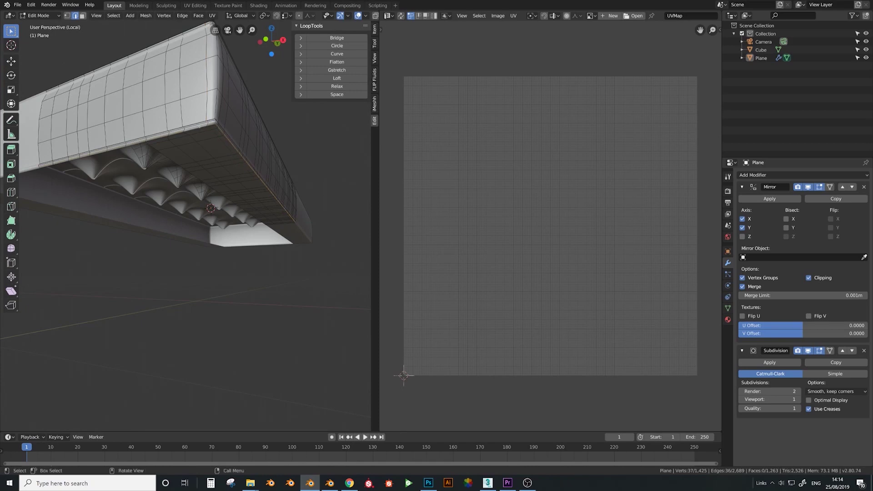
{"action": "key", "text": "F3"}
{"action": "type", "text": "mark se"}
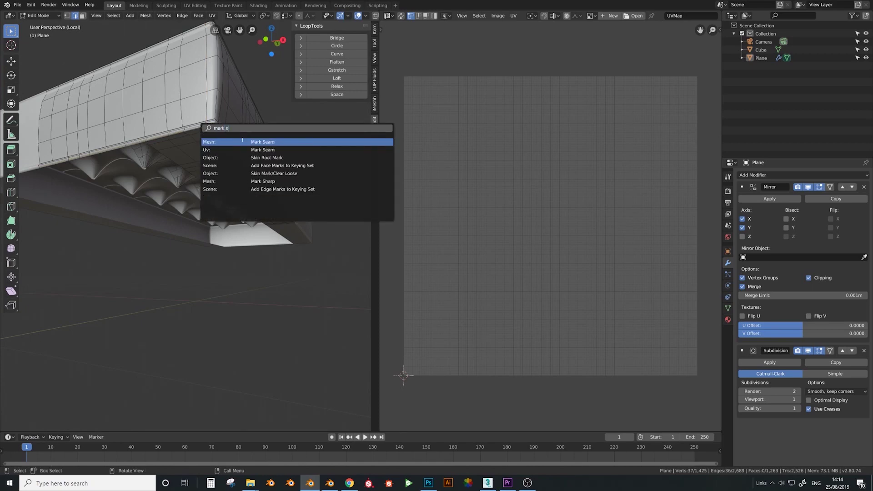
{"action": "key", "text": "Return"}
Unwrap the linked side border using the new seam and return to Object Mode.
{"action": "key", "text": "a"}
{"action": "key", "text": "u"}
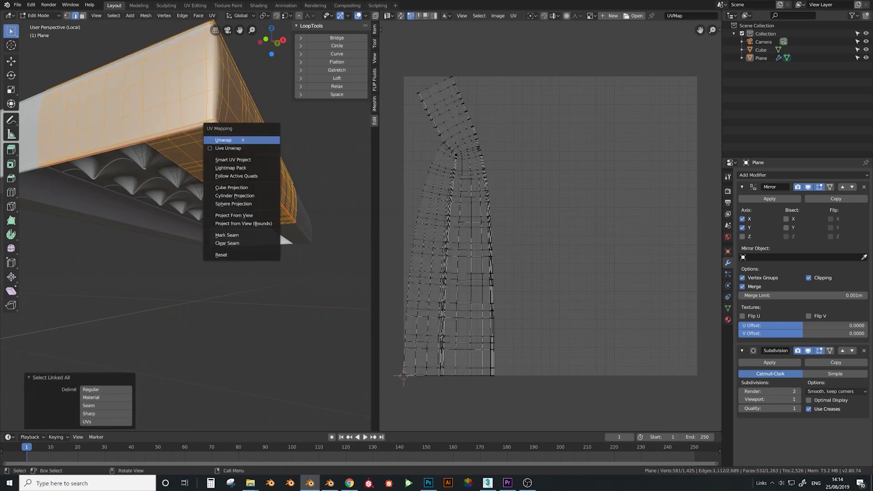
{"action": "left_click", "coordinate": [243, 139]}
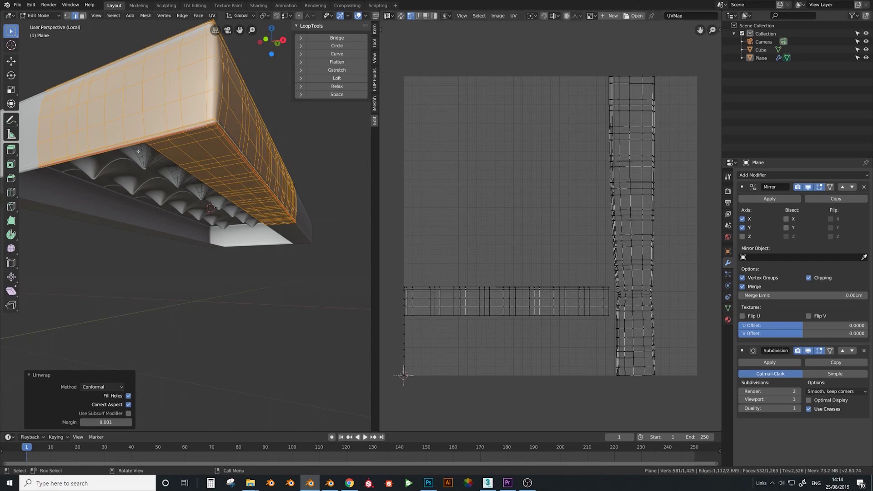
{"action": "middle_click_drag", "start_coordinate": [196, 237], "coordinate": [205, 273]}
{"action": "scroll", "coordinate": [199, 263], "scroll_direction": "up", "scroll_amount": 1}
{"action": "scroll", "coordinate": [199, 264], "scroll_direction": "up", "scroll_amount": 2}
{"action": "key", "text": "Tab"}
{"action": "scroll", "coordinate": [217, 259], "scroll_direction": "down", "scroll_amount": 6}
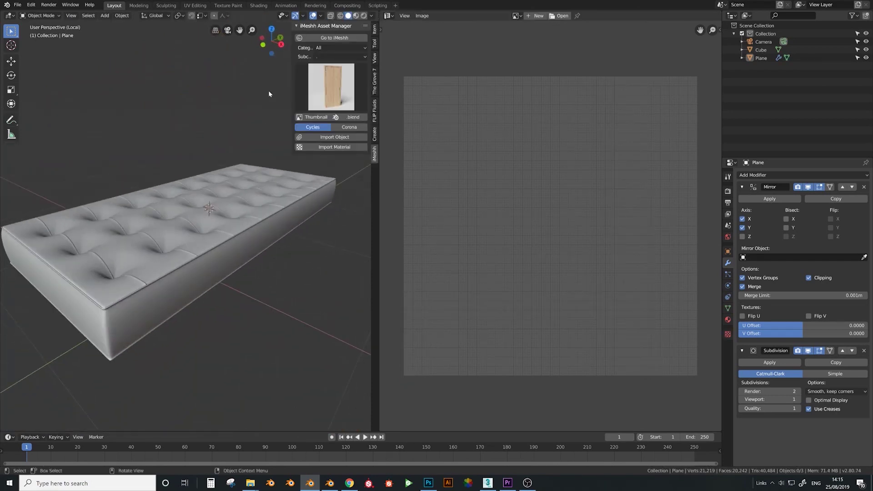
Import the Fabric Patchy material from iMeshh's 1 Default Materials subcategory onto the cushion.
{"action": "left_click", "coordinate": [330, 48]}
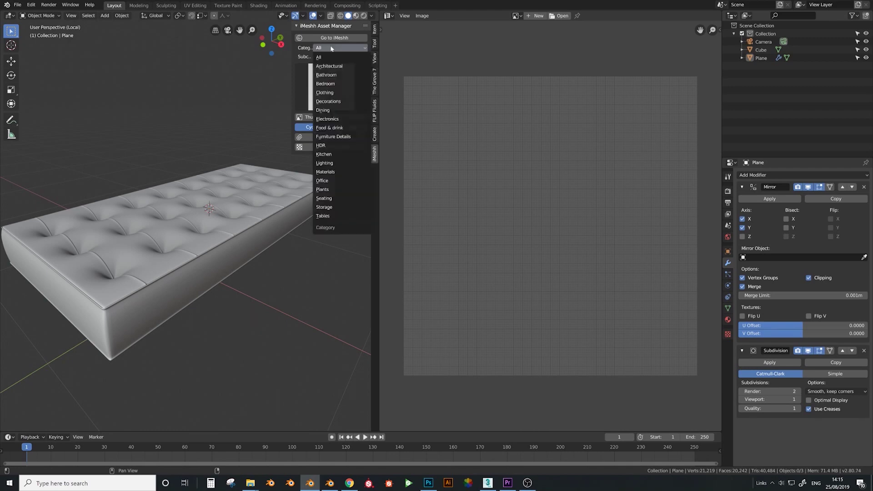
{"action": "left_click", "coordinate": [330, 172]}
{"action": "left_click", "coordinate": [339, 56]}
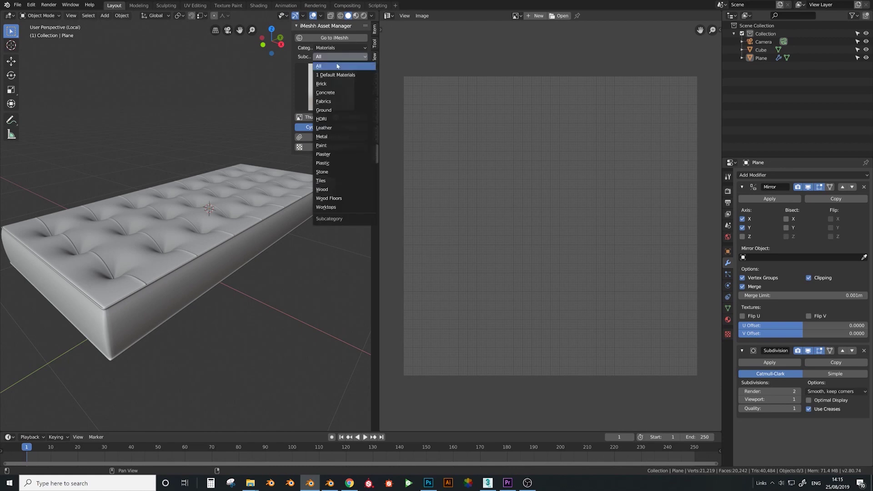
{"action": "left_click", "coordinate": [335, 65]}
{"action": "left_click", "coordinate": [334, 90]}
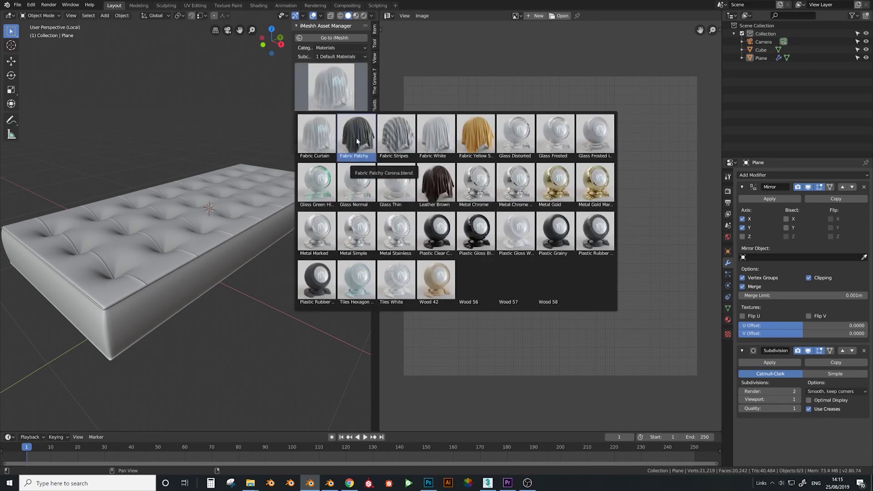
{"action": "left_click", "coordinate": [359, 146]}
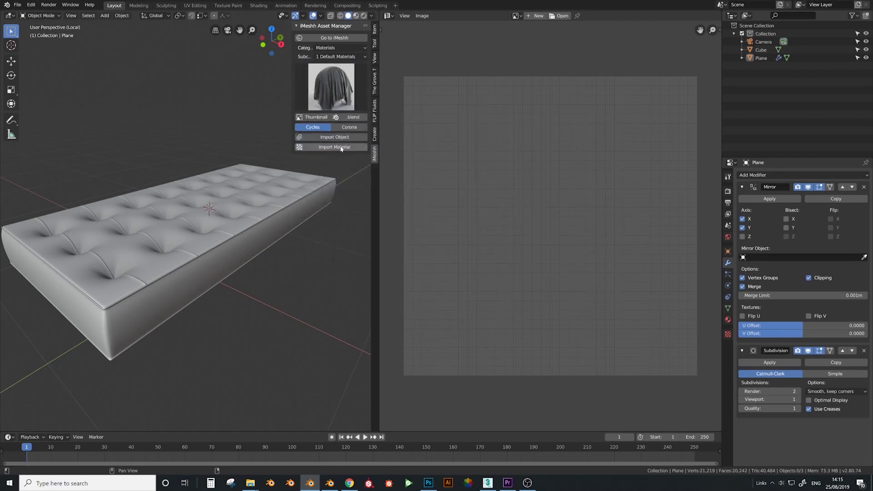
{"action": "left_click", "coordinate": [301, 196]}
{"action": "left_click", "coordinate": [330, 147]}
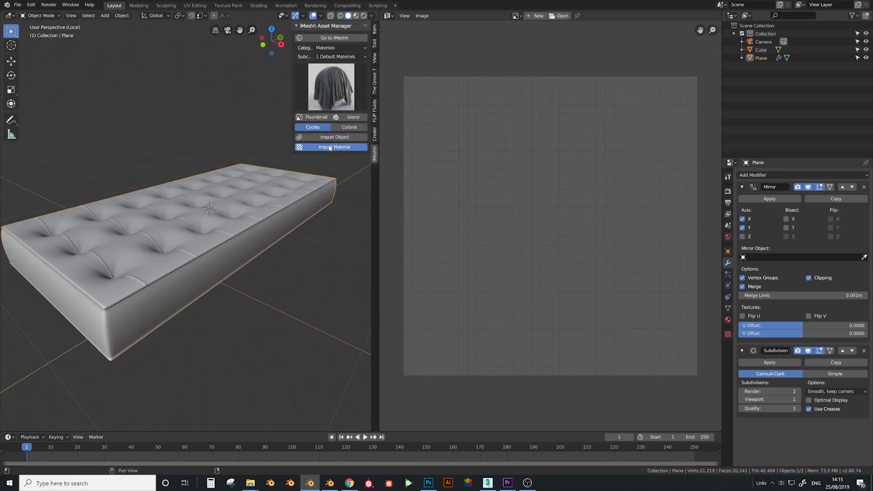
Switch the 3D view to Rendered shading and merge the UV Editor area into a single large viewport.
{"action": "scroll", "coordinate": [238, 250], "scroll_direction": "up", "scroll_amount": 4}
{"action": "key", "text": "z"}
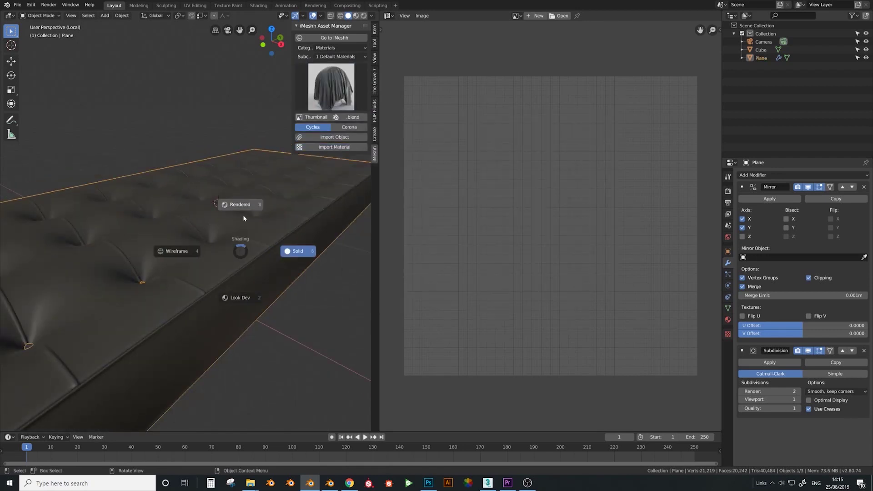
{"action": "left_click", "coordinate": [244, 219]}
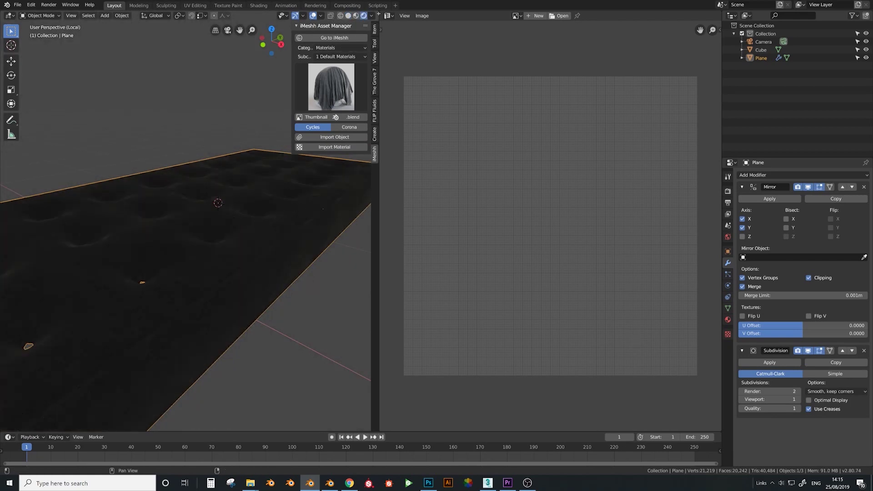
{"action": "left_click_drag", "start_coordinate": [379, 13], "coordinate": [439, 13]}
{"action": "scroll", "coordinate": [311, 235], "scroll_direction": "down", "scroll_amount": 6}
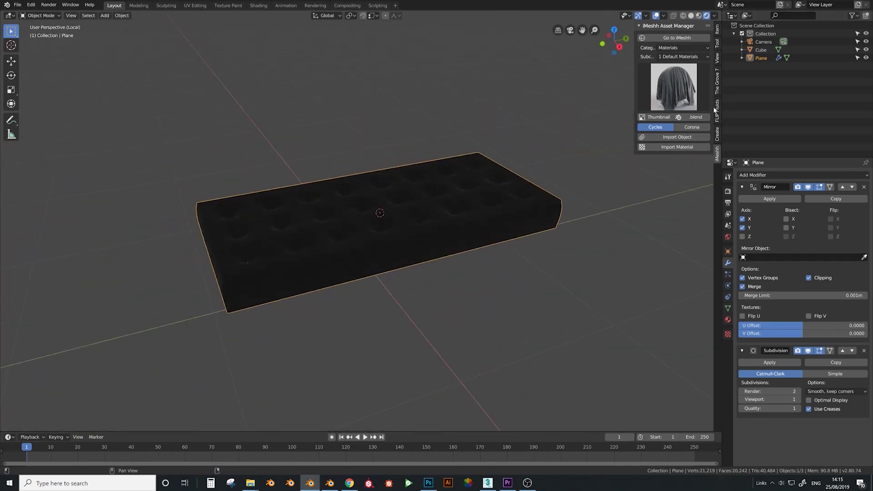
Import an HDR environment from iMeshh's HDRI materials subcategory to light the scene.
{"action": "left_click", "coordinate": [682, 56]}
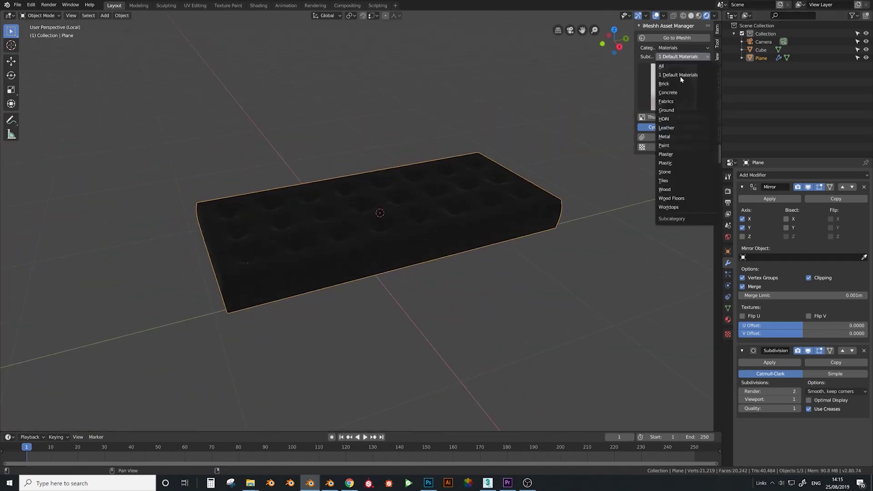
{"action": "left_click", "coordinate": [679, 120]}
{"action": "left_click", "coordinate": [685, 137]}
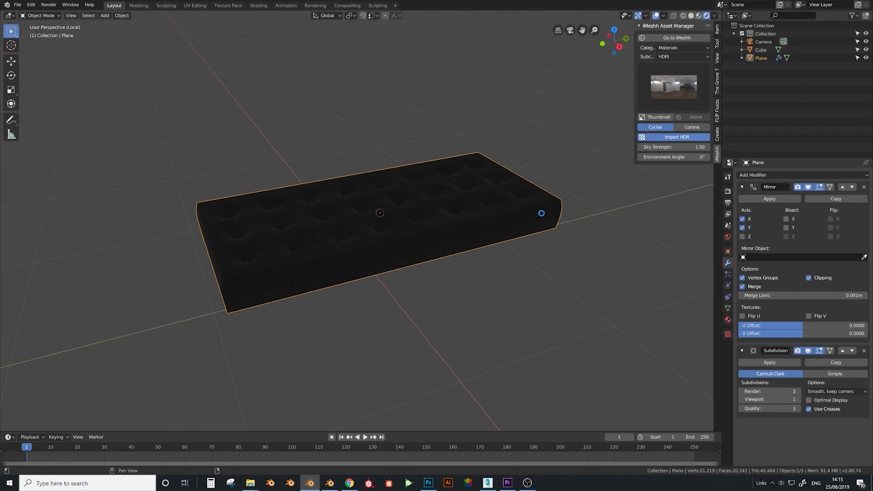
Examine the rendered fabric cushion from several angles and exit local view to bring back the sofa frame.
{"action": "scroll", "coordinate": [541, 212], "scroll_direction": "up", "scroll_amount": 8}
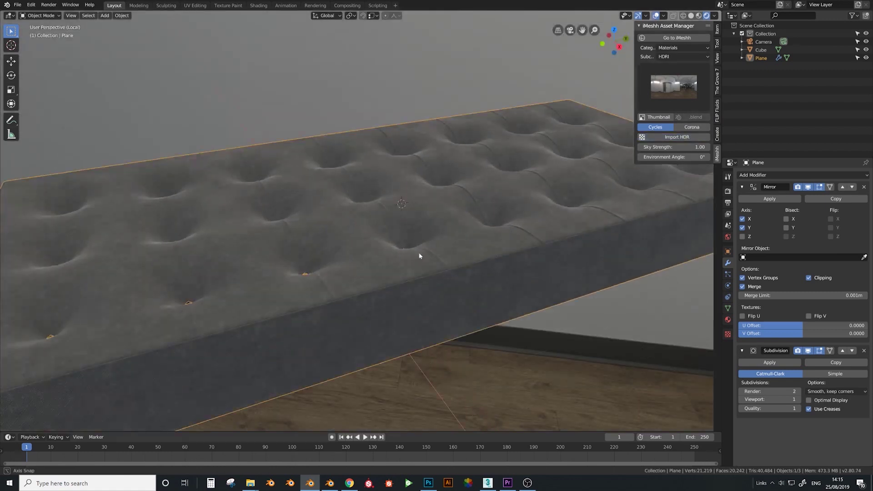
{"action": "middle_click_drag", "start_coordinate": [417, 253], "coordinate": [343, 273]}
{"action": "scroll", "coordinate": [421, 248], "scroll_direction": "down", "scroll_amount": 4}
{"action": "scroll", "coordinate": [416, 256], "scroll_direction": "up", "scroll_amount": 2}
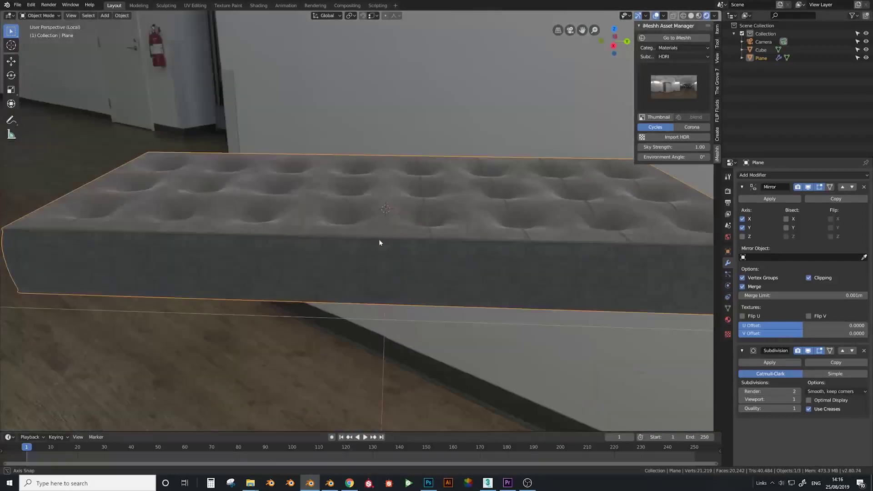
{"action": "key", "text": "KP_Divide"}
{"action": "scroll", "coordinate": [394, 243], "scroll_direction": "down", "scroll_amount": 4}
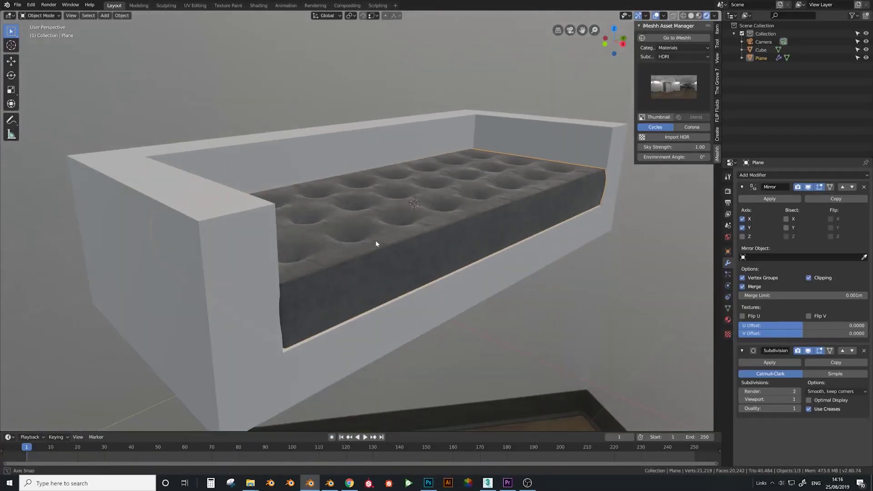